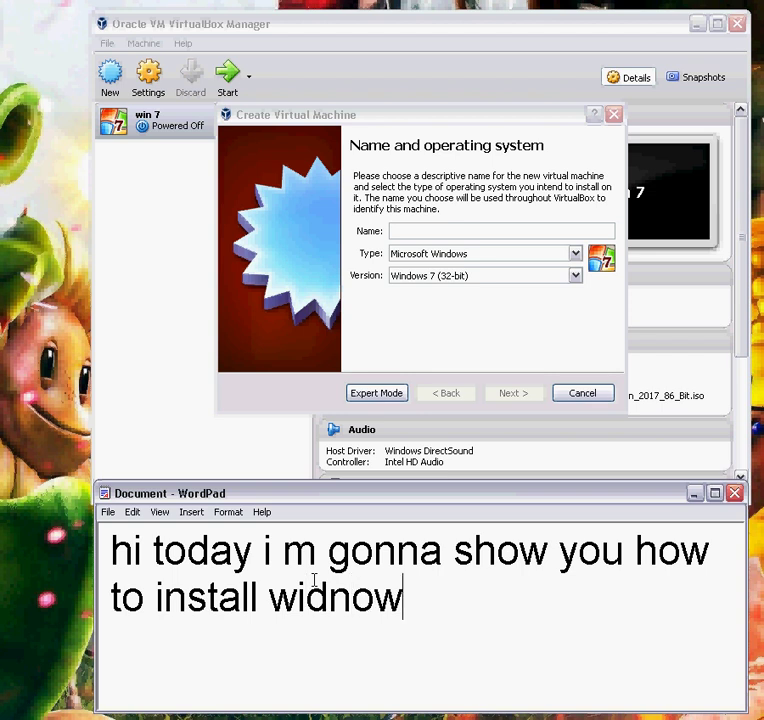
- Replace the misspelled "widnow" in the WordPad note so it continues "win 7 in virtual driver or in any pc"
key(BackSpace)
key(BackSpace)
key(BackSpace)
key(BackSpace)
key(BackSpace)
text(n 7 in virtu)
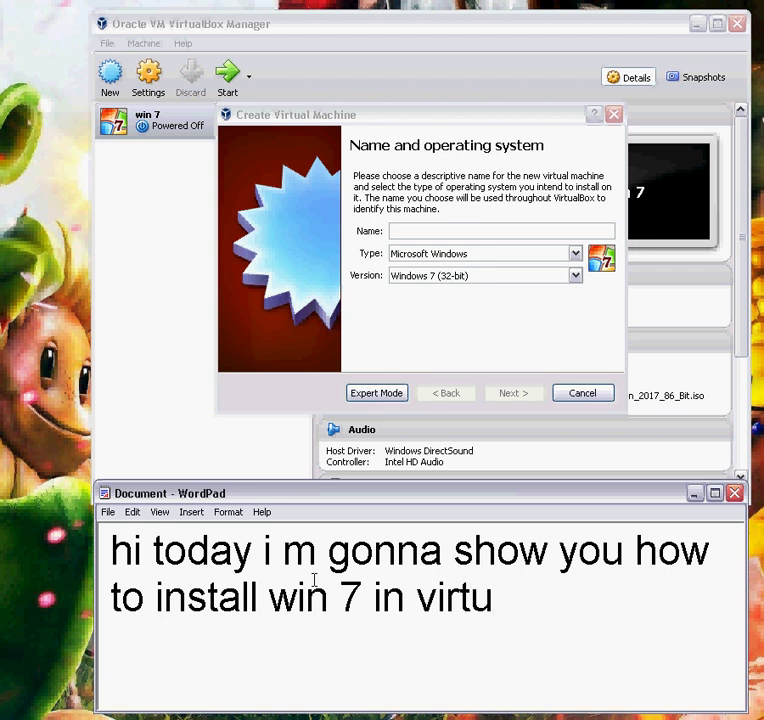
text(al driver )
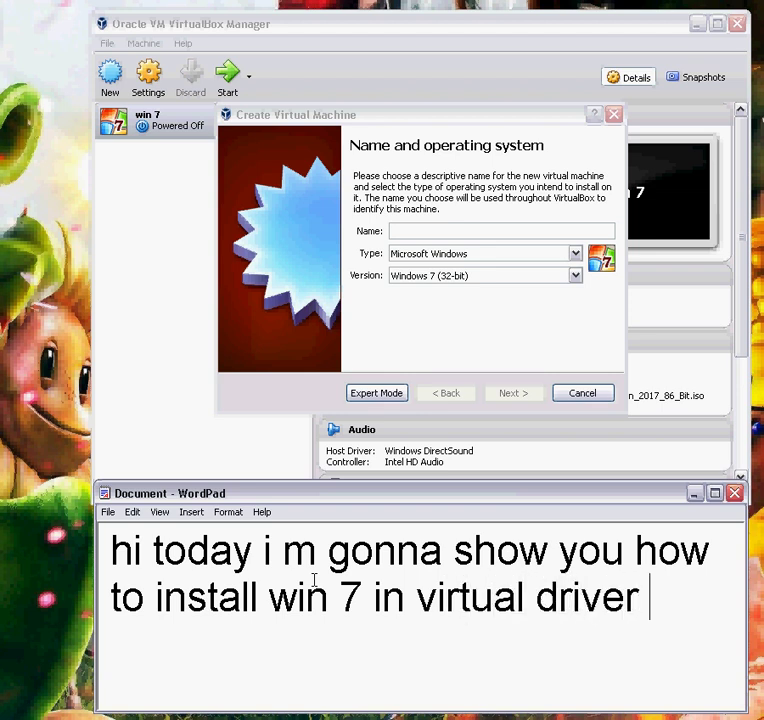
text(or in any pc)
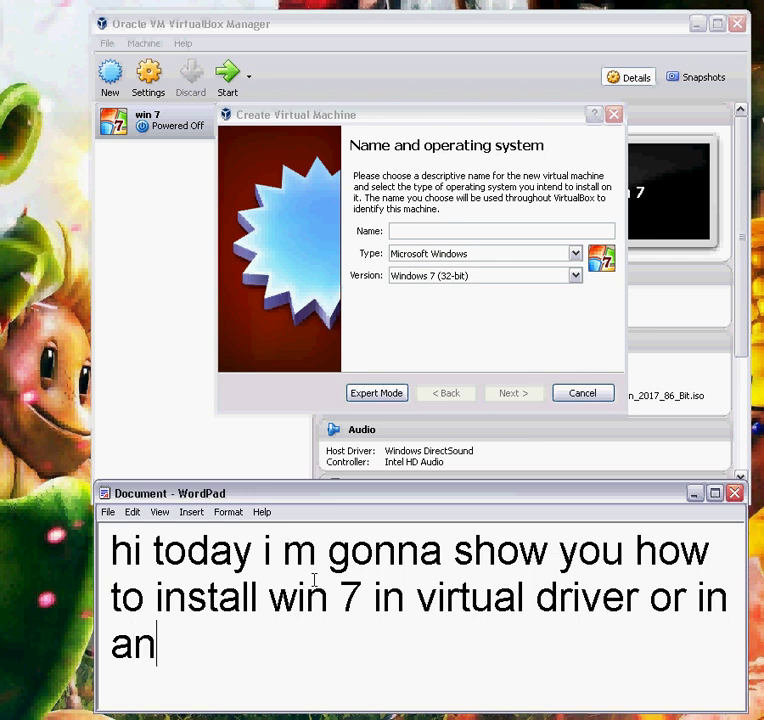
- Continue the note's sentence with "or mac all are same after boot from cd rom or"
text( or m)
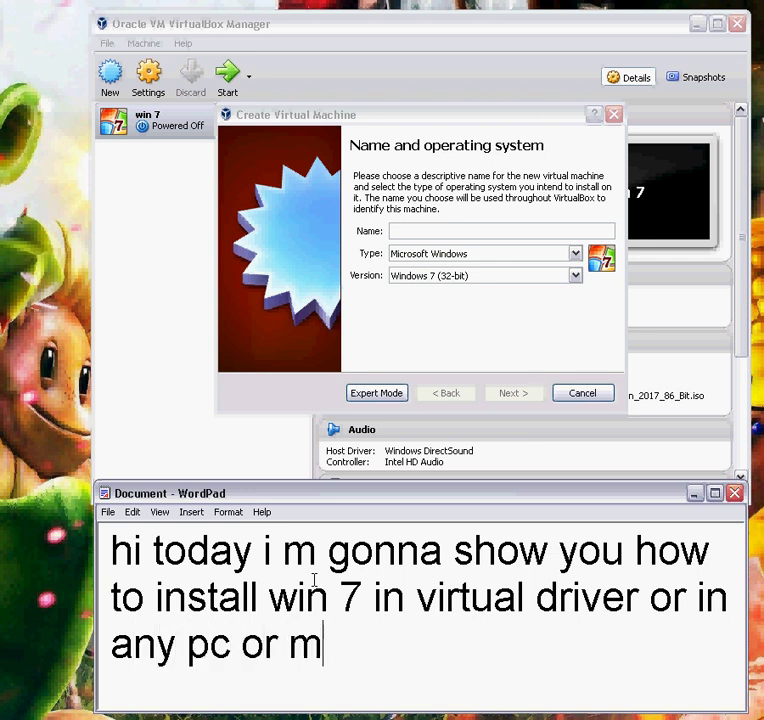
text(ac all)
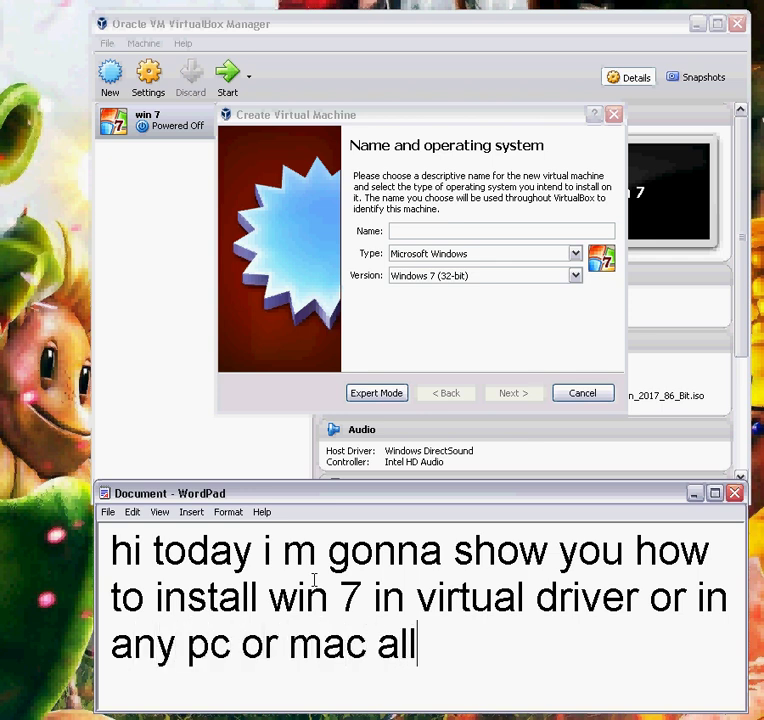
text( are same )
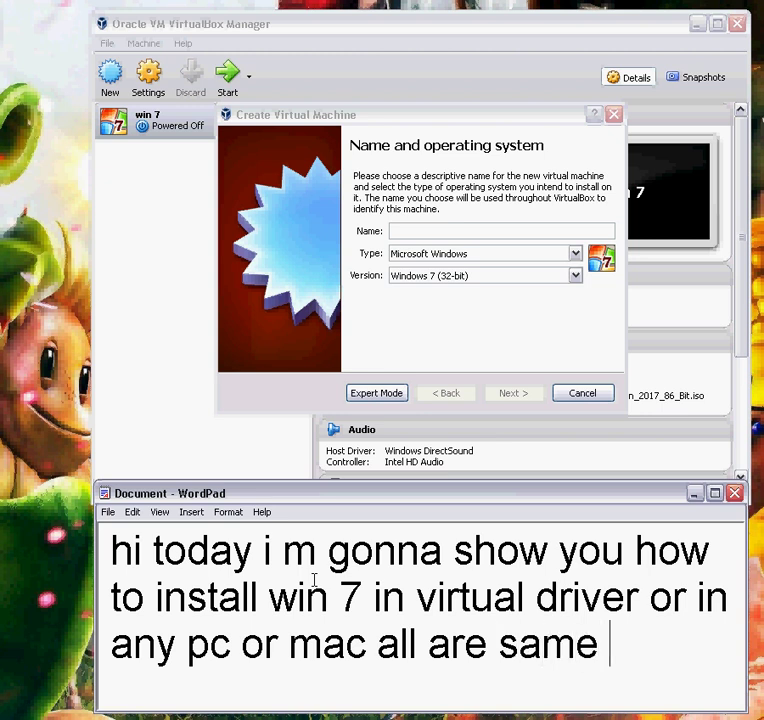
text(after boot f)
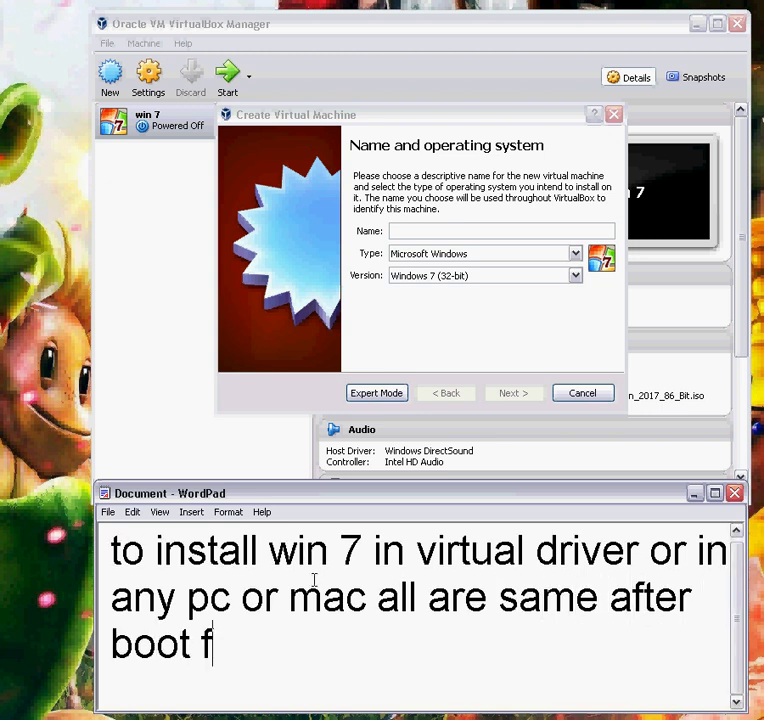
text(rom cd )
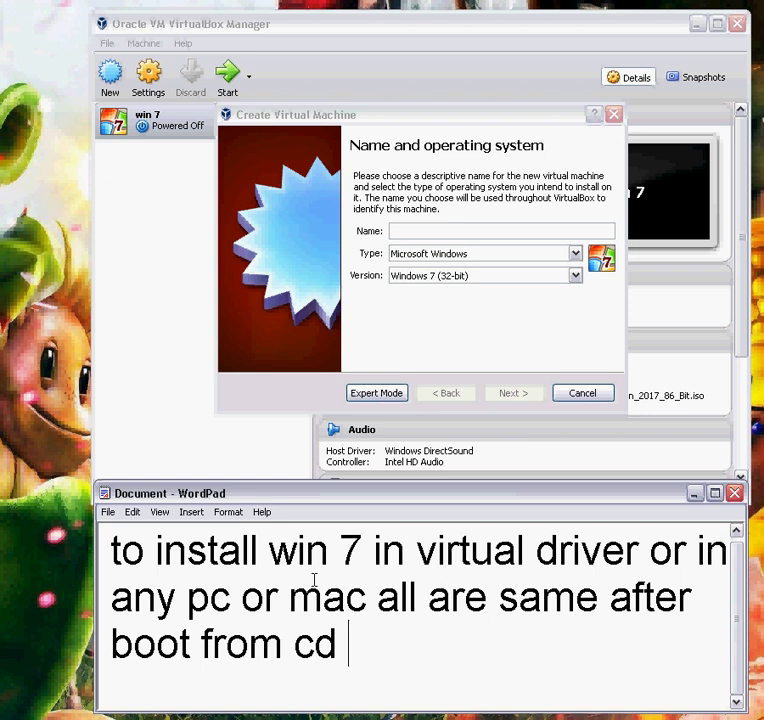
text(rom or )
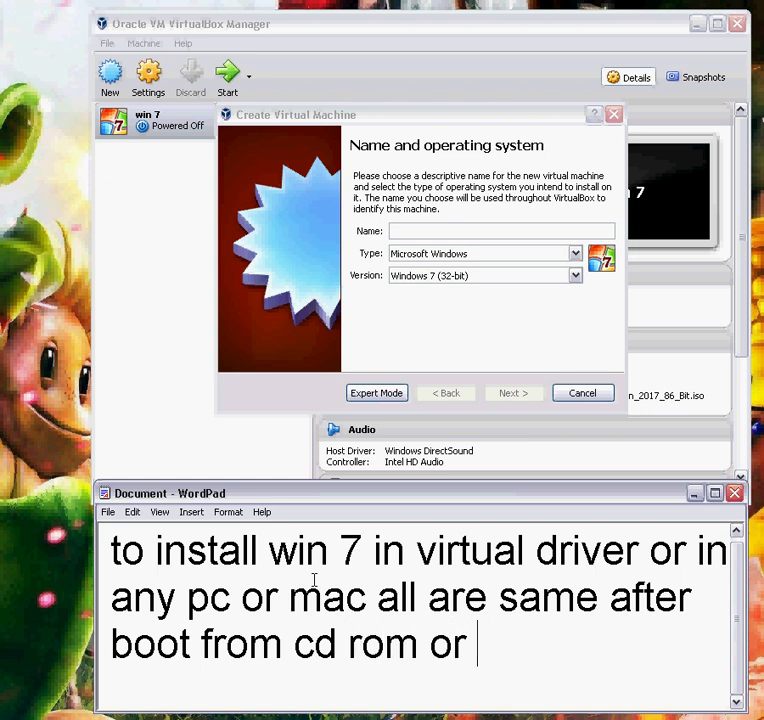
- Finish the note's sentence with "usb all windows install in same why" and start a new line
text(usb all widnows)
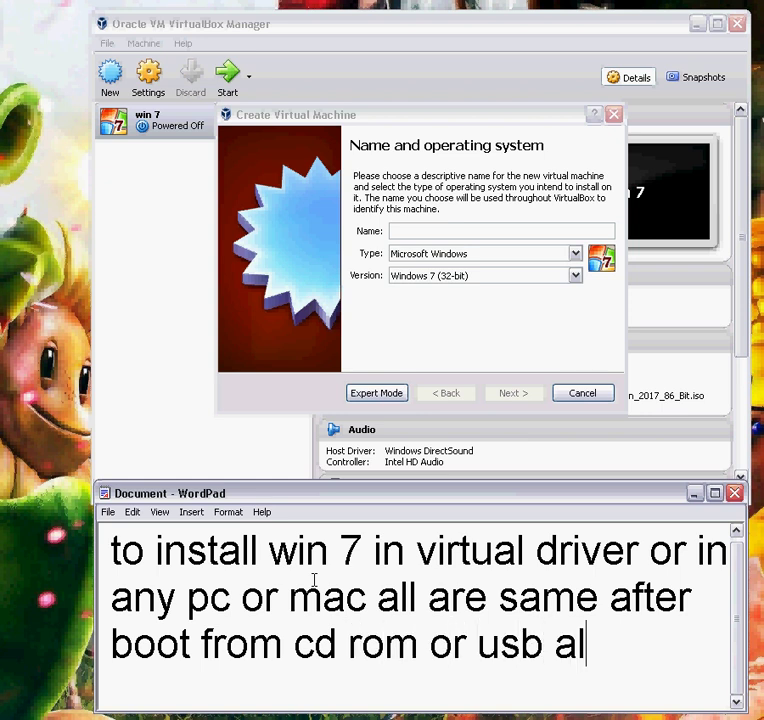
key(BackSpace)
key(BackSpace)
key(BackSpace)
key(BackSpace)
key(BackSpace)
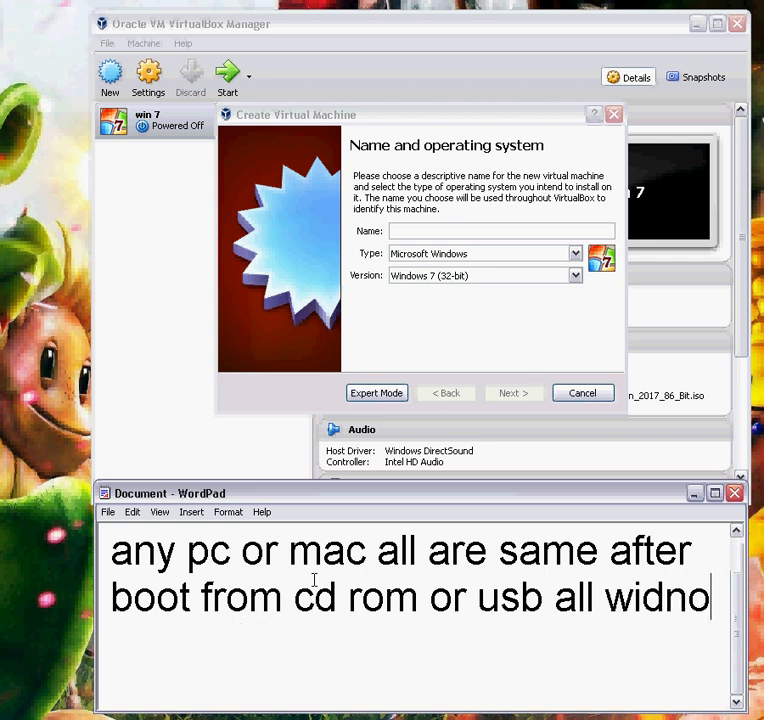
text(n )
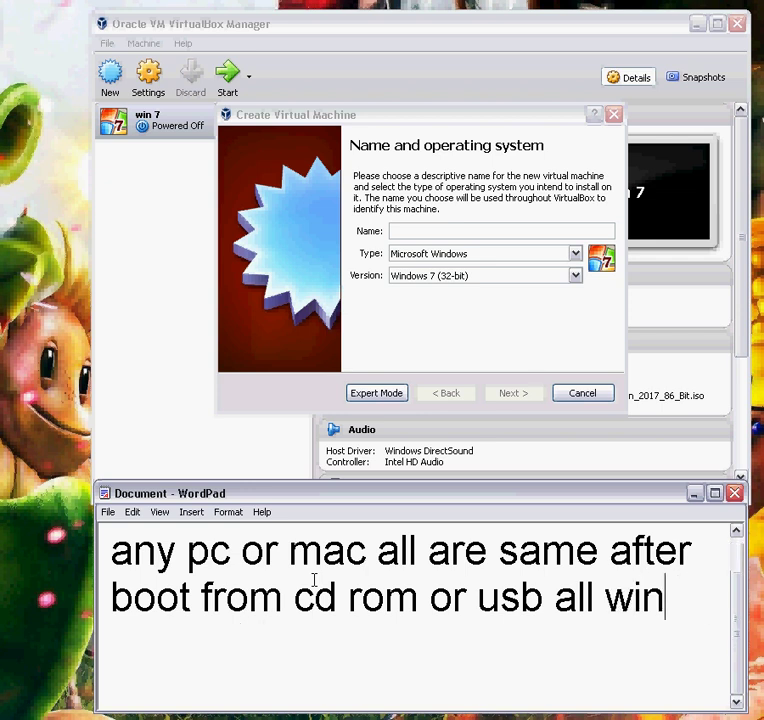
text(dows install in same )
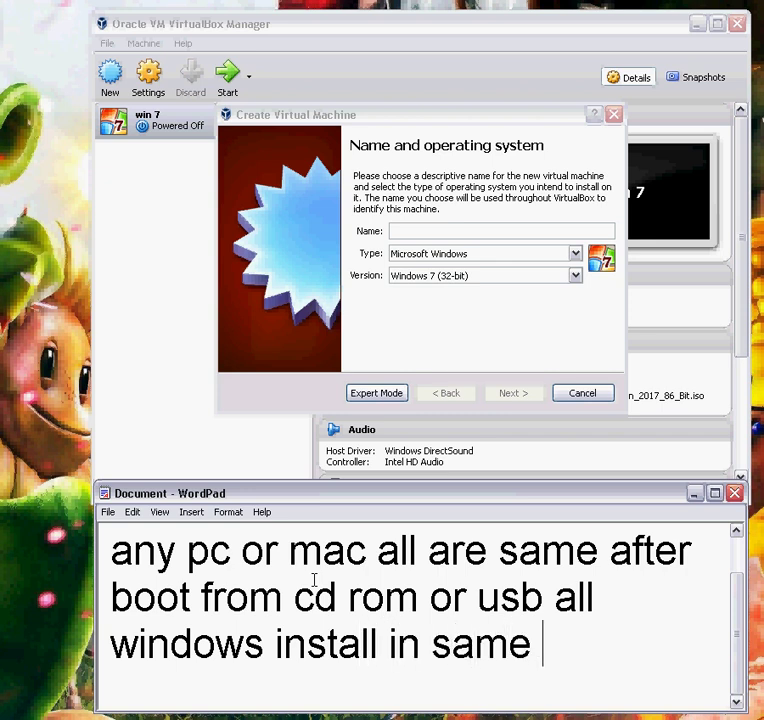
text(wa)
key(BackSpace)
text(hy)
key(Return)
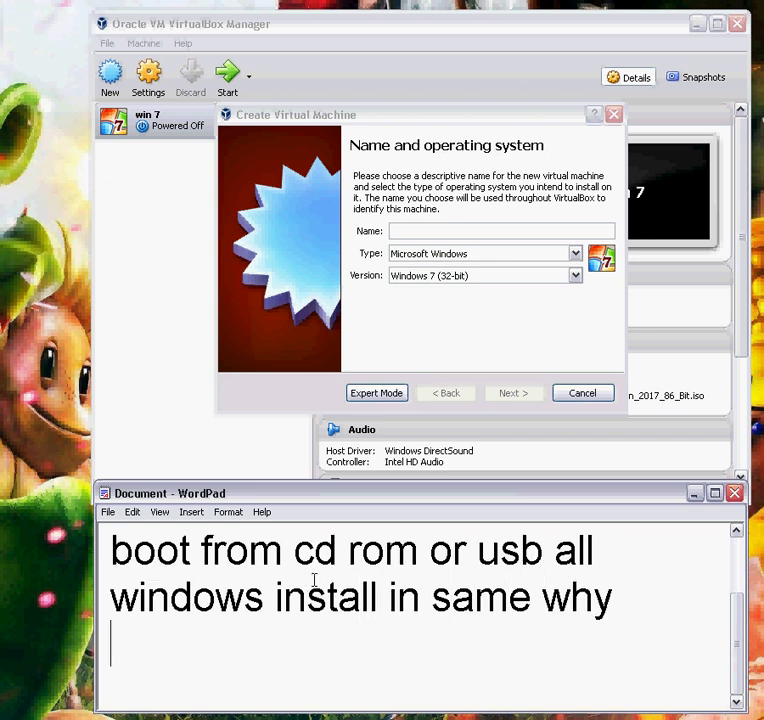
- Write "here we start it by virual drive" on the note's new line
text(here we)
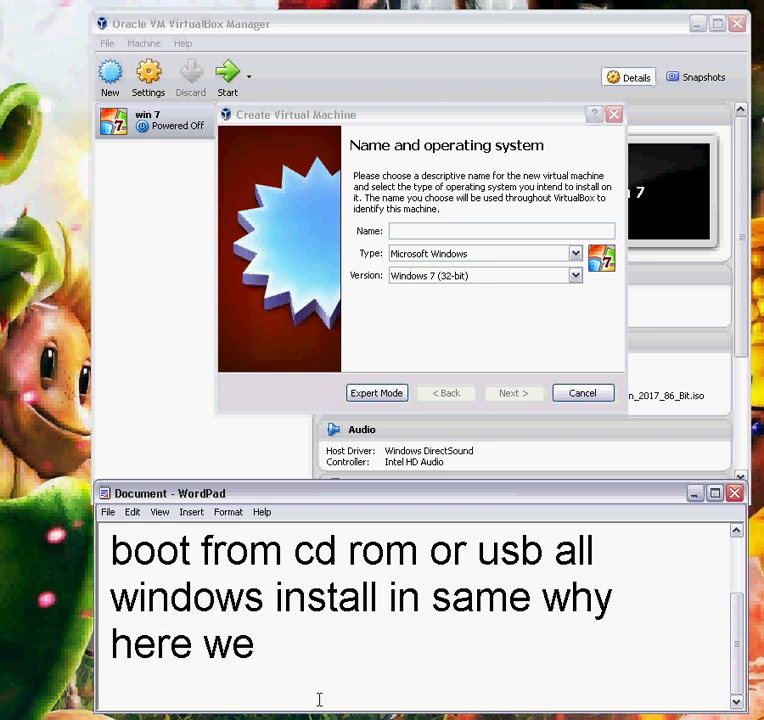
key(alt+Tab)
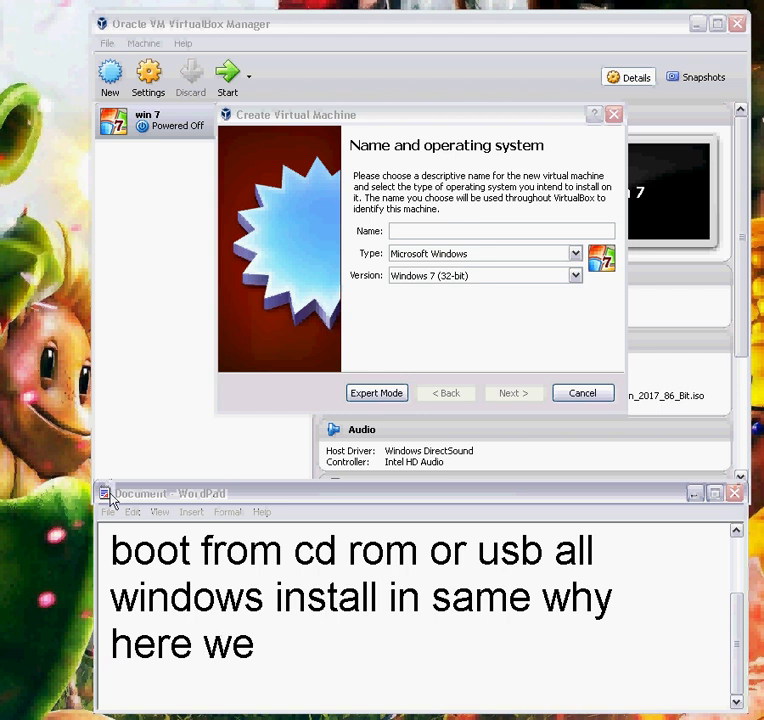
click(313, 644)
text(st)
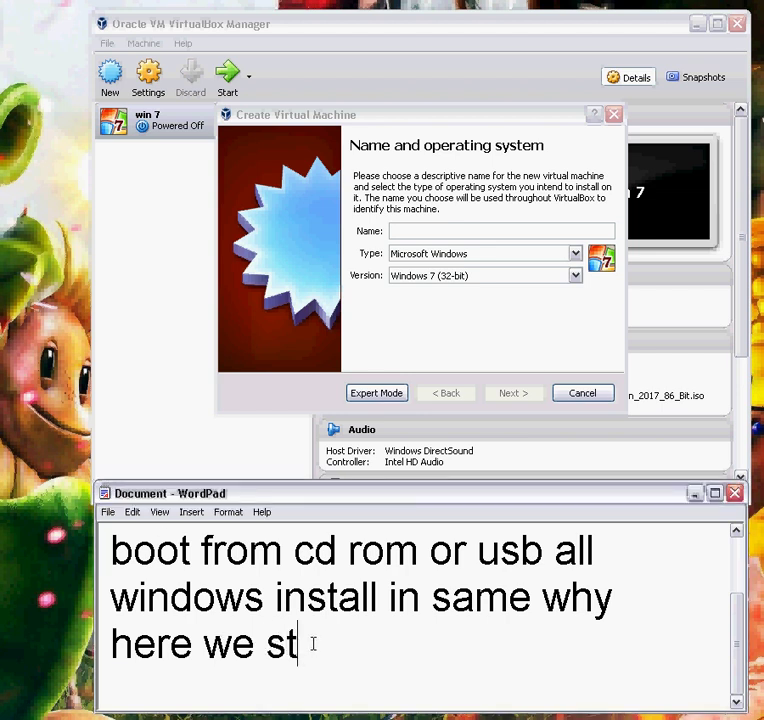
text(art it bu)
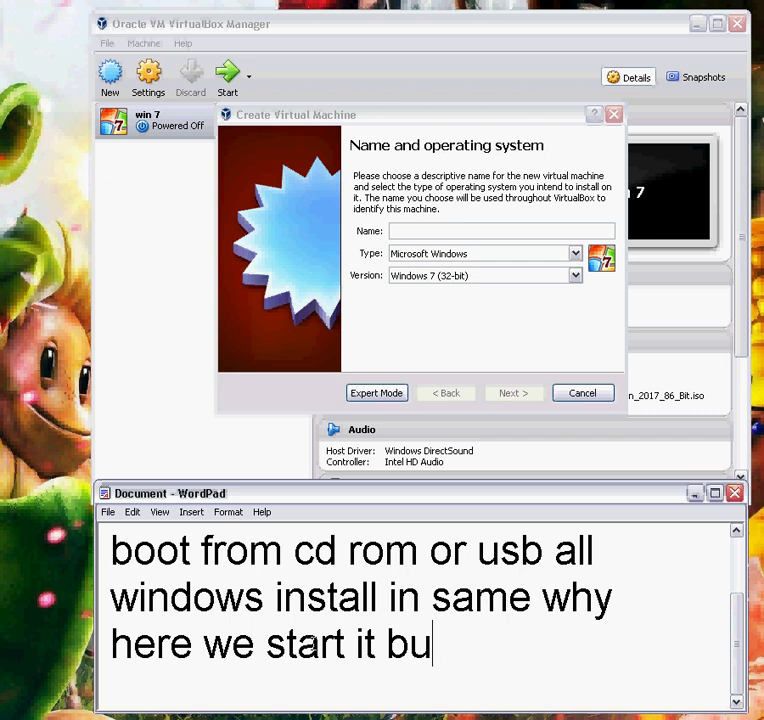
key(BackSpace)
text(y)
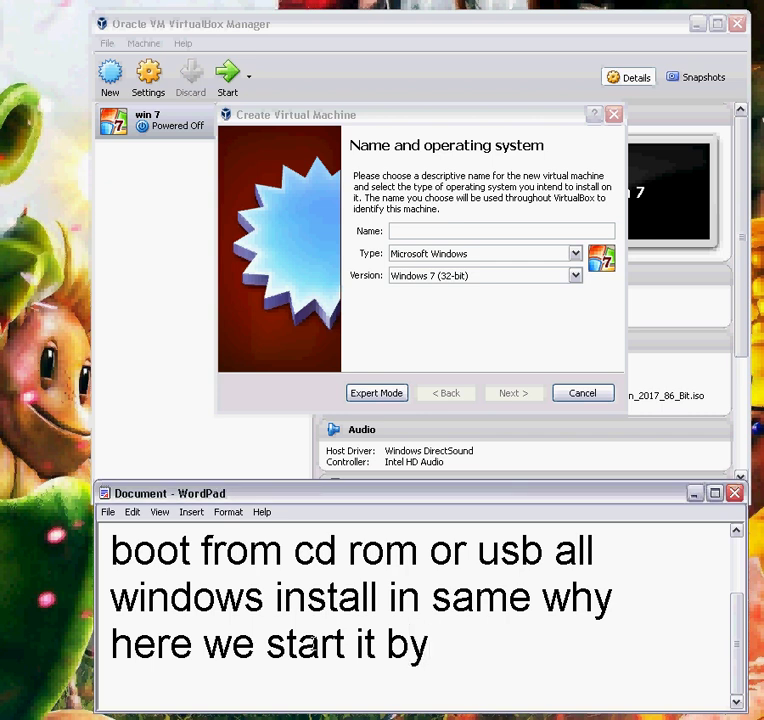
text( virual dri)
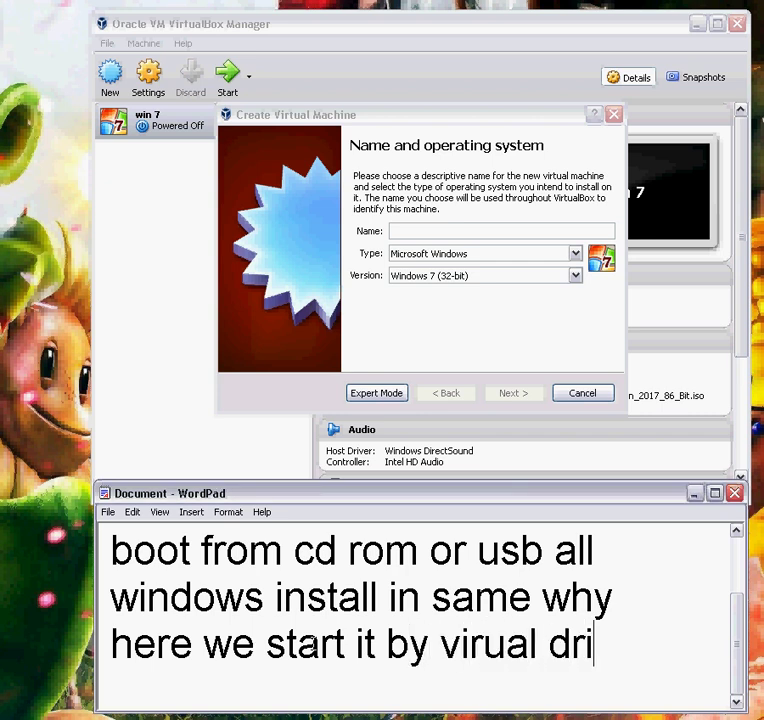
text(ve)
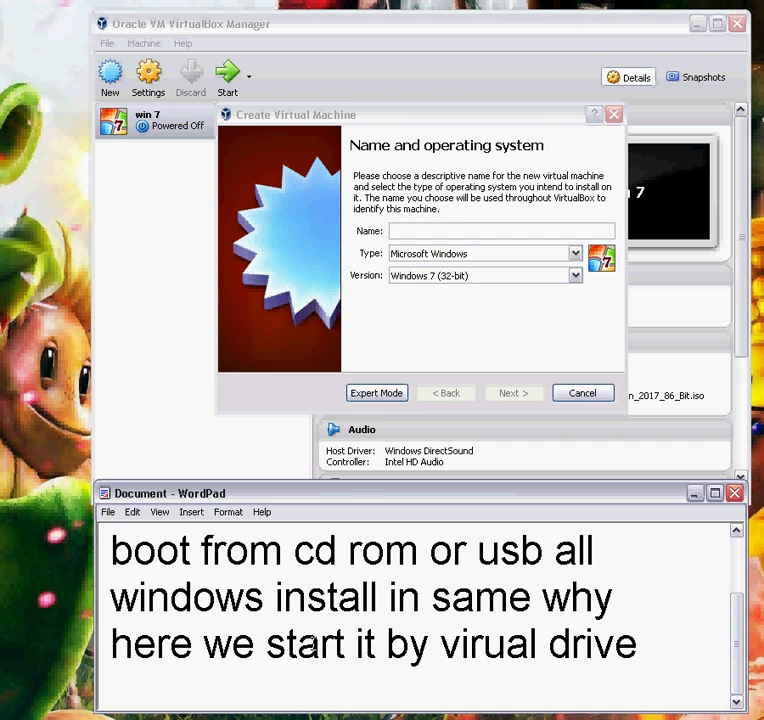
- Cancel the Create Virtual Machine wizard in VirtualBox and start the existing win 7 machine
click(566, 395)
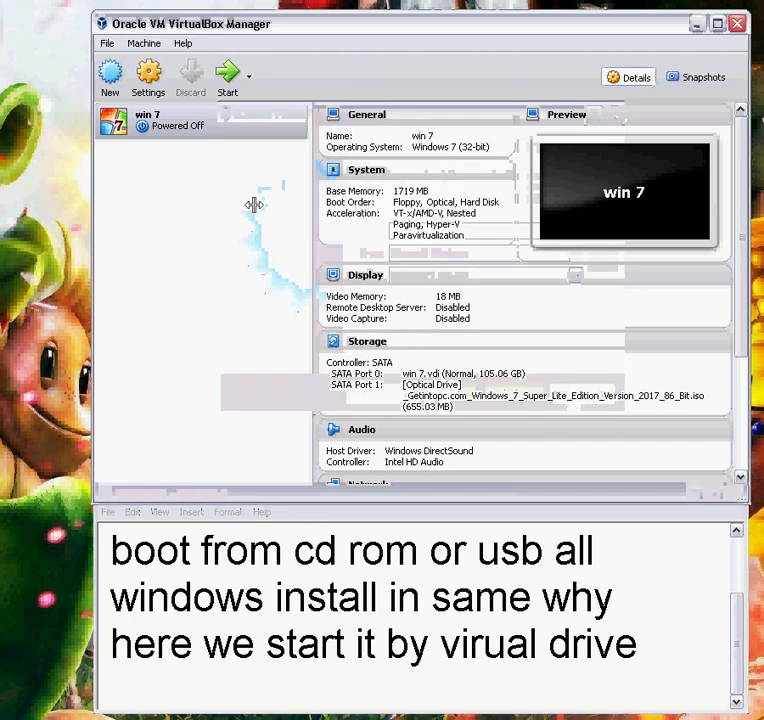
double_click(170, 127)
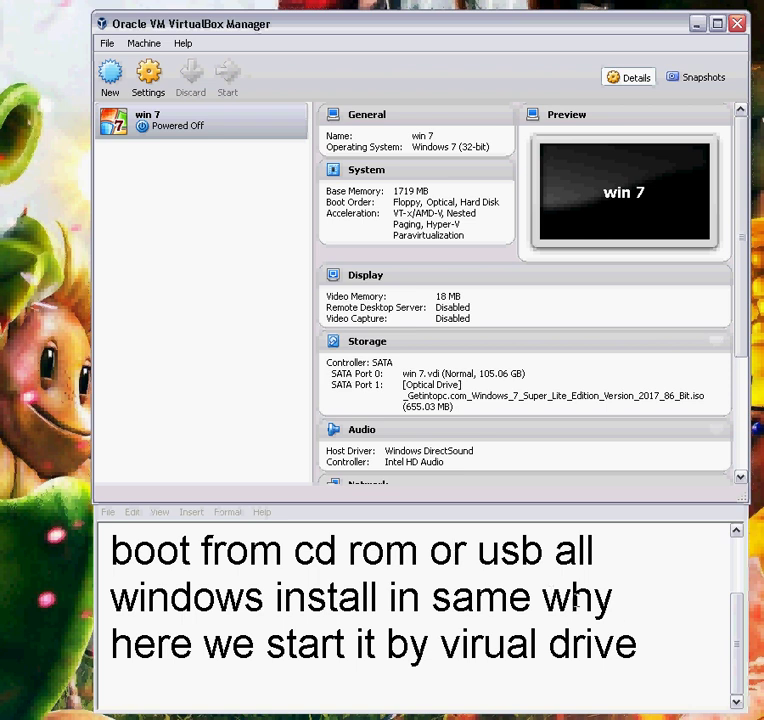
click(661, 654)
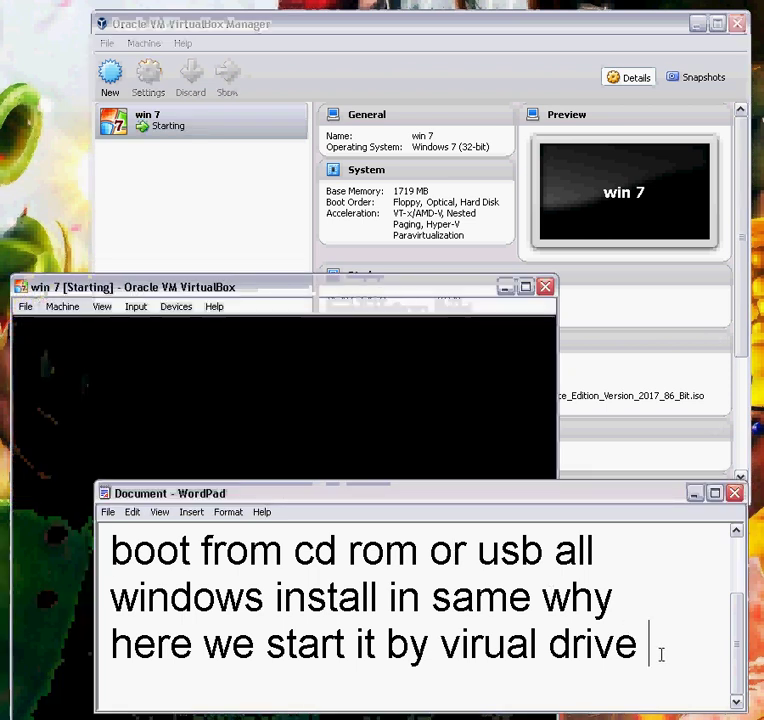
- Move the win 7 machine window up so the note below stays readable, and minimize the VirtualBox Manager
click(288, 292)
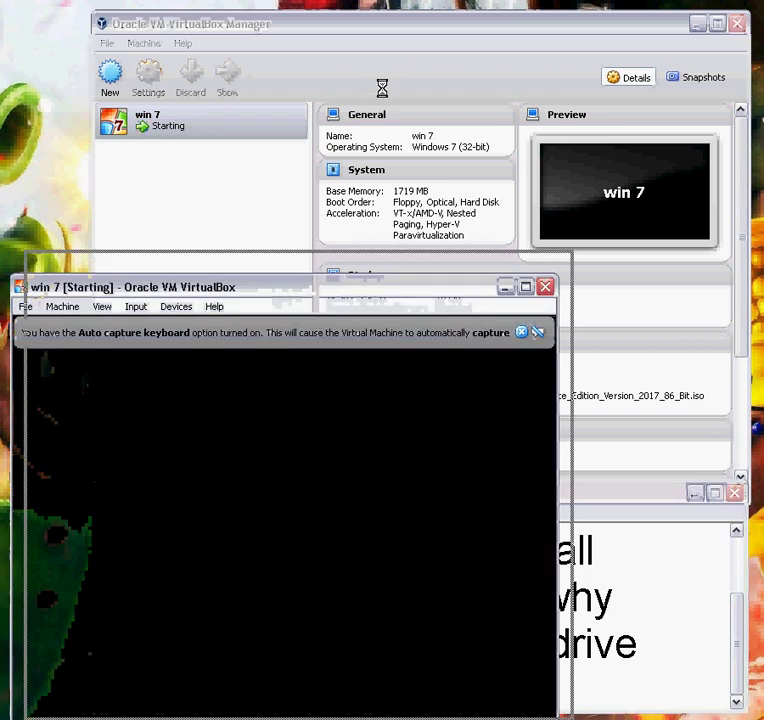
drag(404, 92, 420, 37)
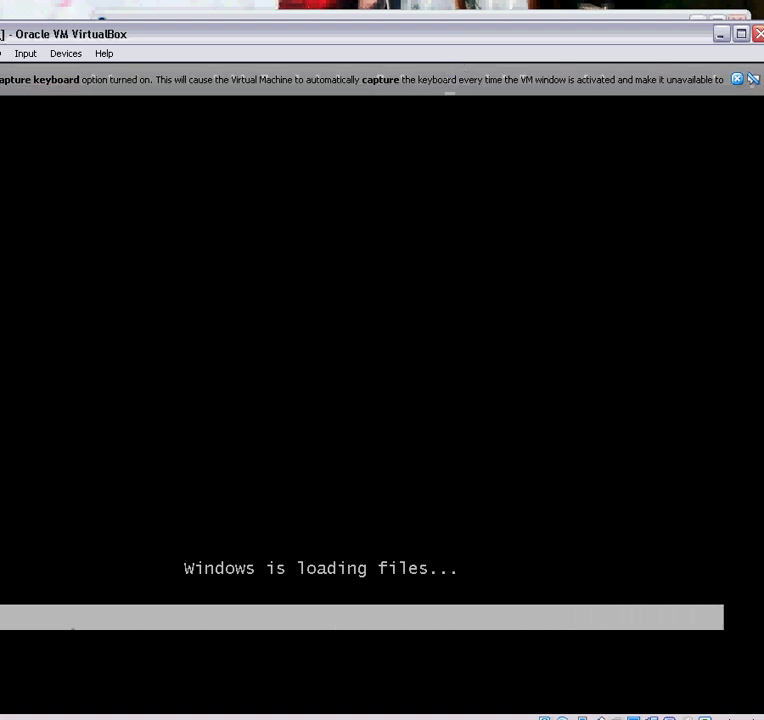
drag(2, 718, 17, 631)
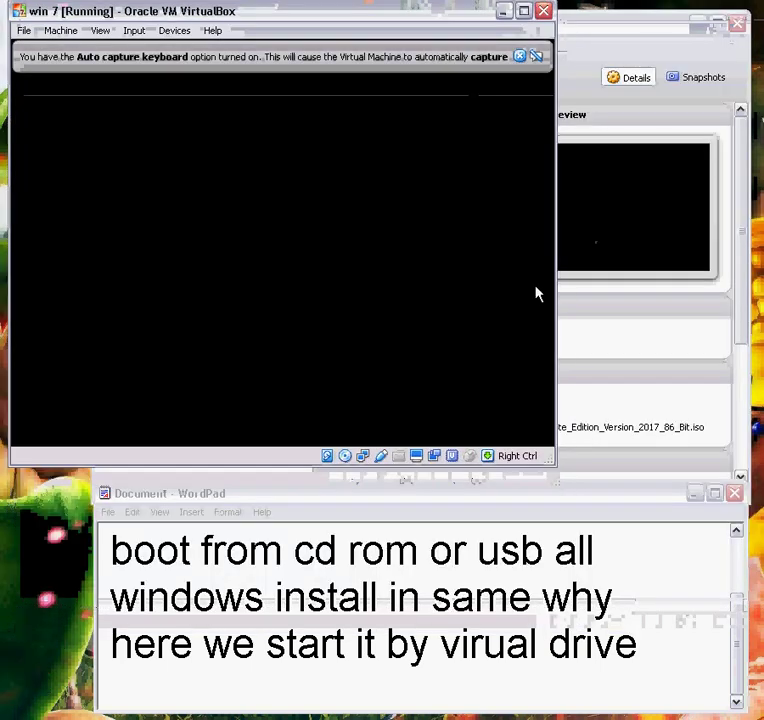
click(562, 478)
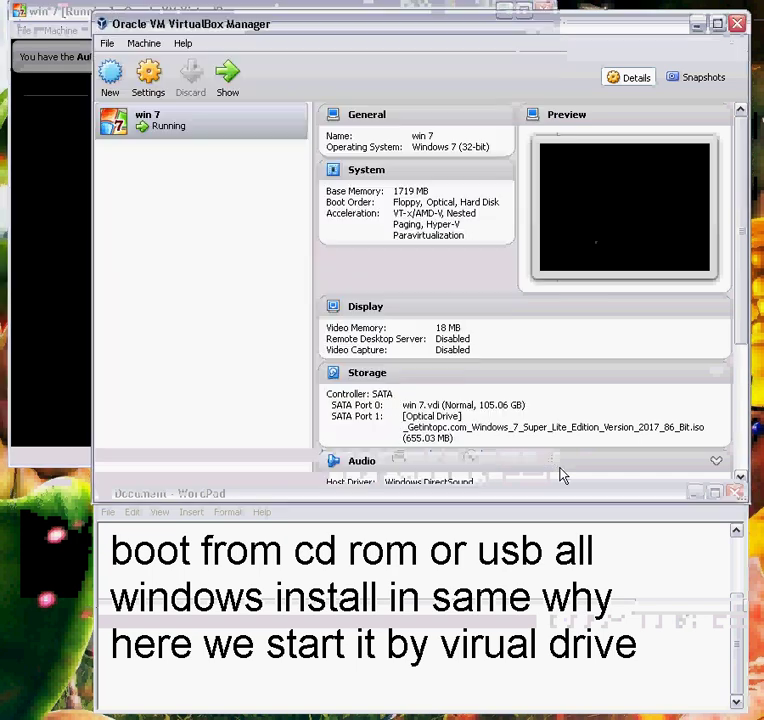
click(698, 24)
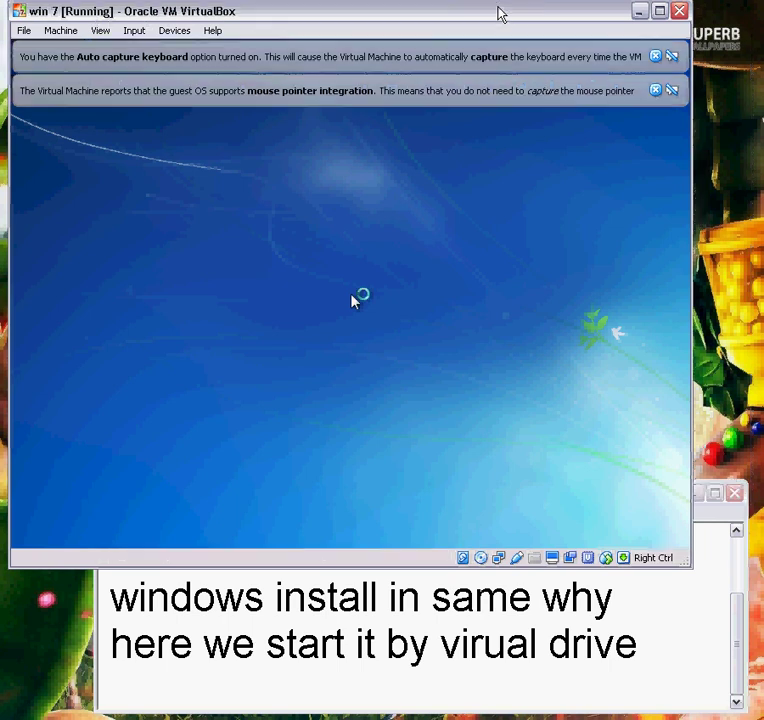
drag(501, 14, 530, 9)
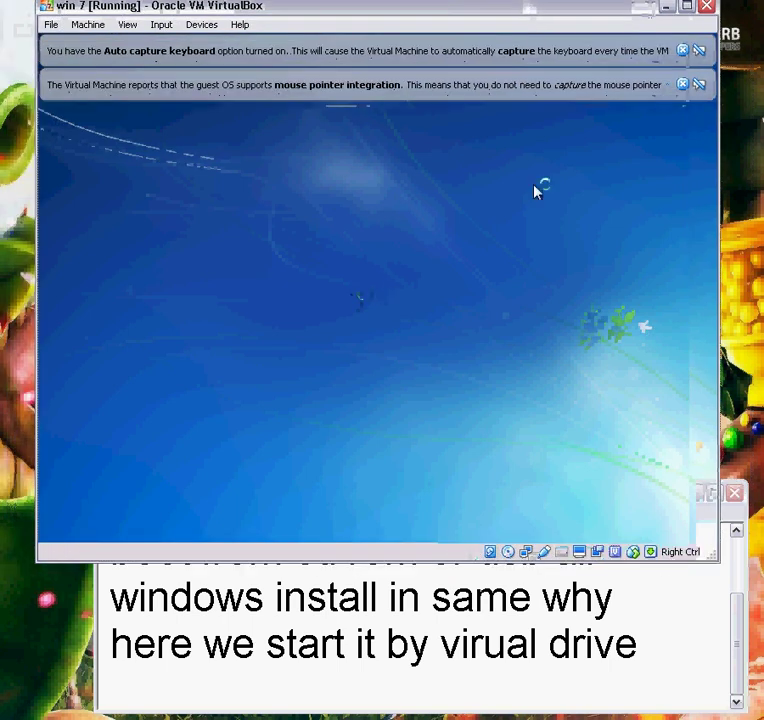
- Add a new line to the WordPad note reading "after boot from usb or cd rom press any key"
click(656, 636)
key(Return)
text(after boot)
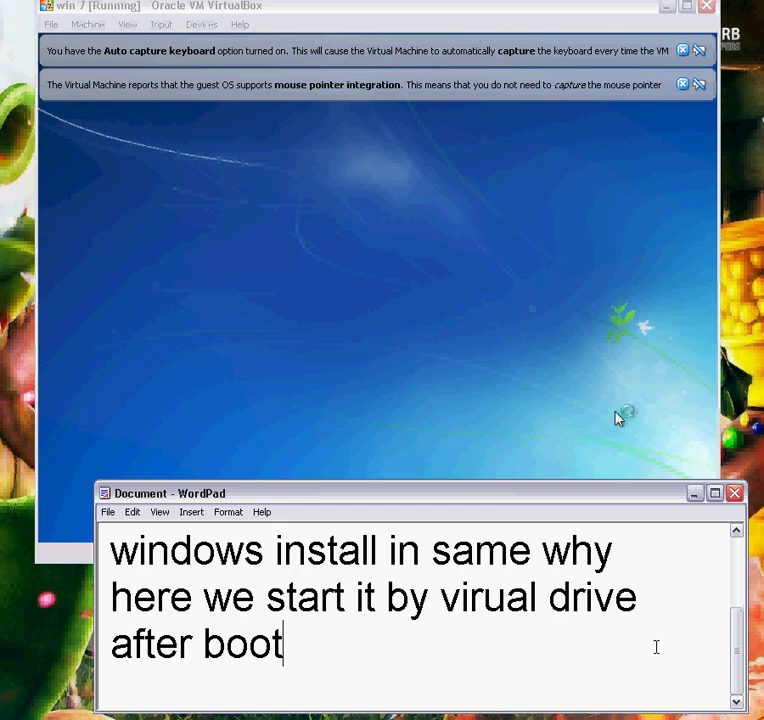
text( from usb or de)
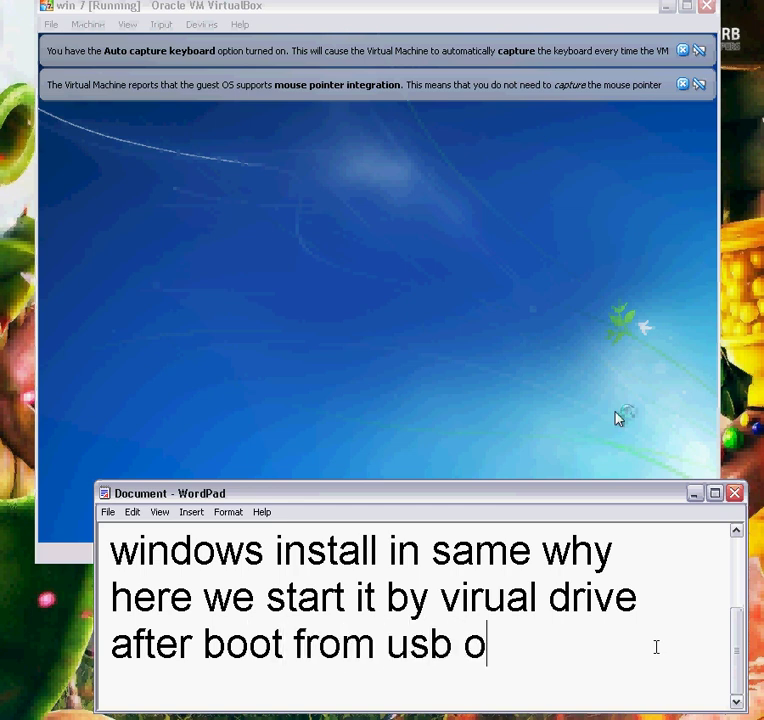
key(BackSpace)
key(BackSpace)
text(cd rom press anuy)
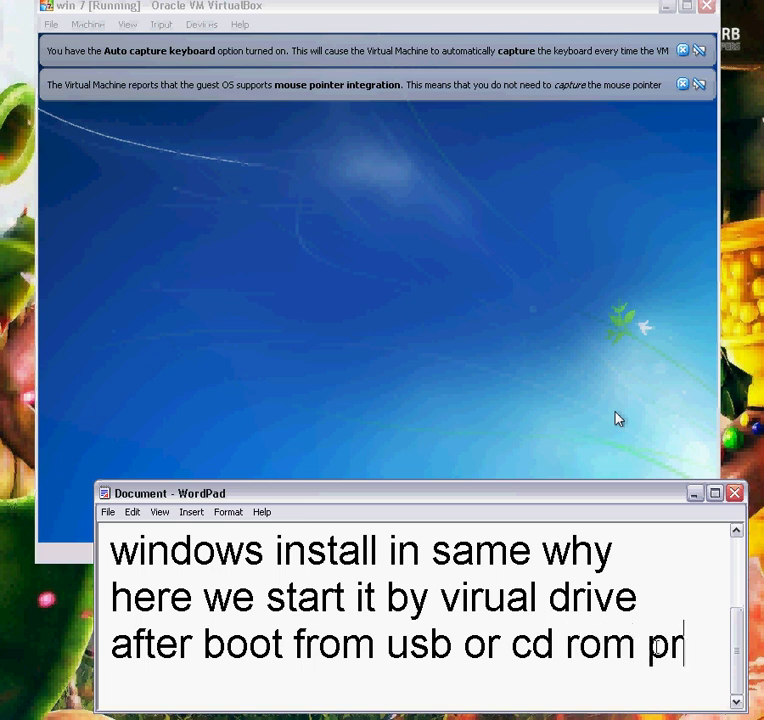
key(BackSpace)
key(BackSpace)
text(y key )
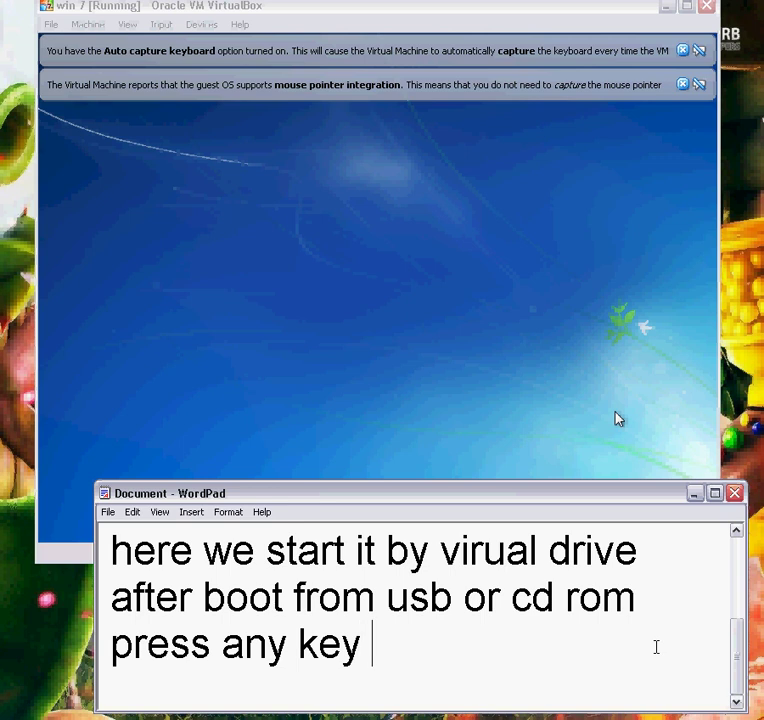
- Finish the note's sentence with "to continue and this screen will display" and start a new line
text(to contin)
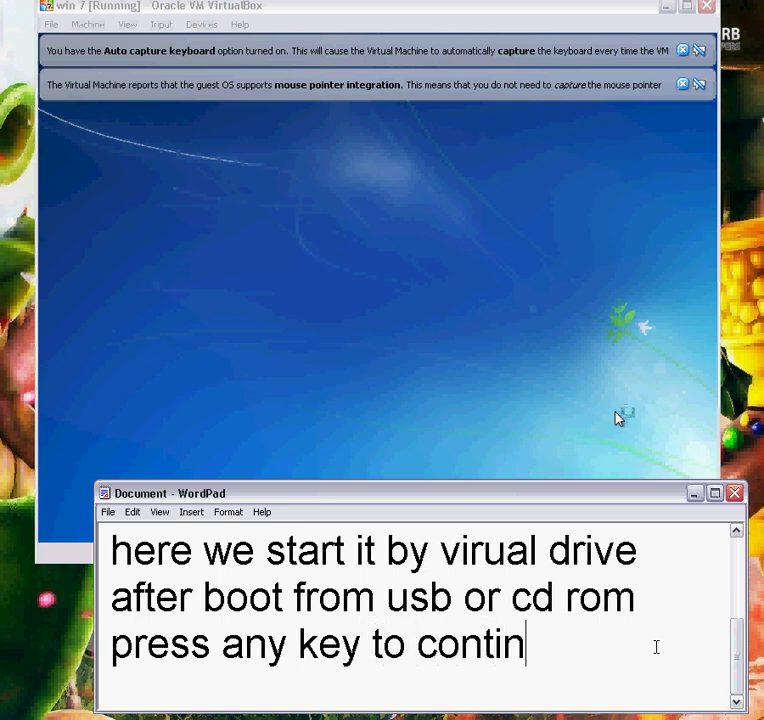
text(ue and th)
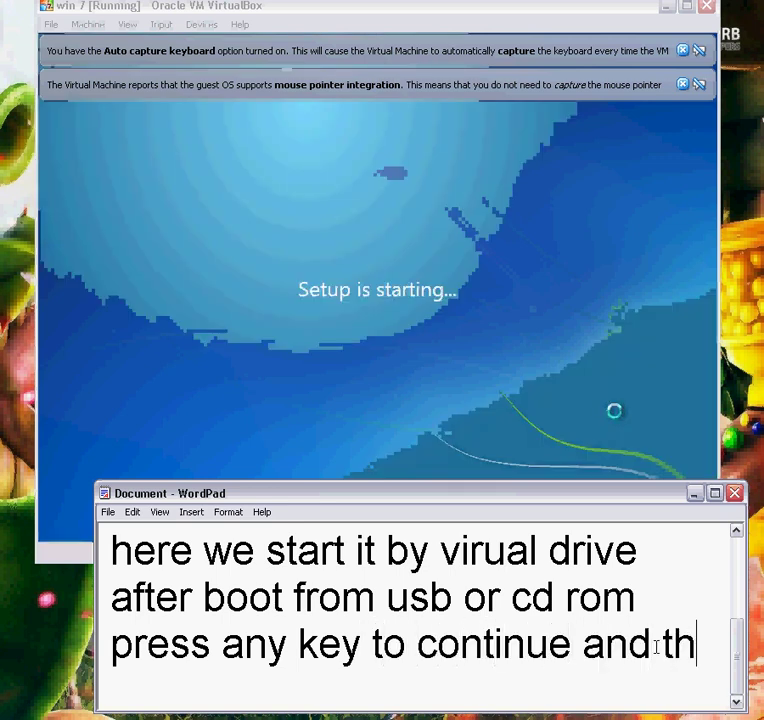
text(is screen will display)
key(Return)
- Write "here setup starting" on the note's new line
text(h)
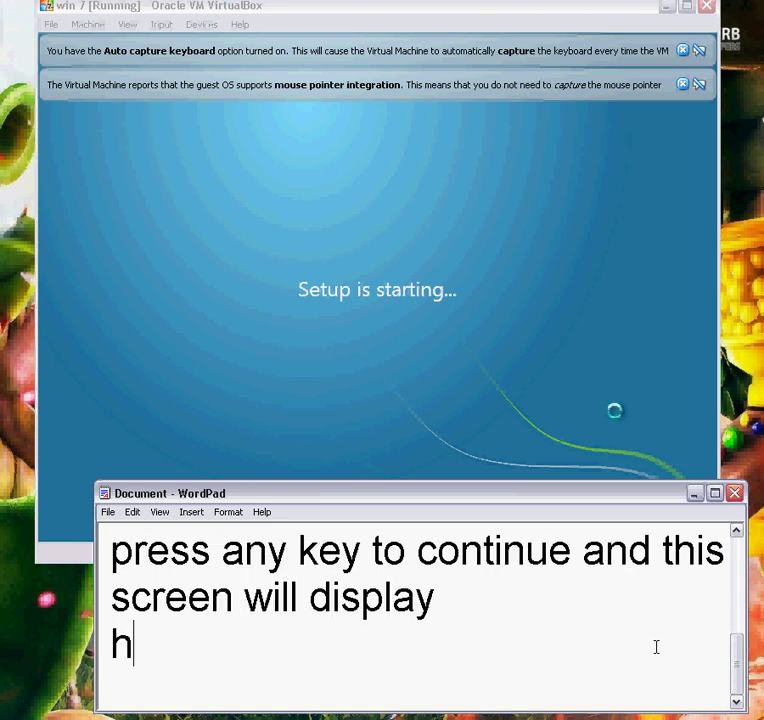
text(ere s)
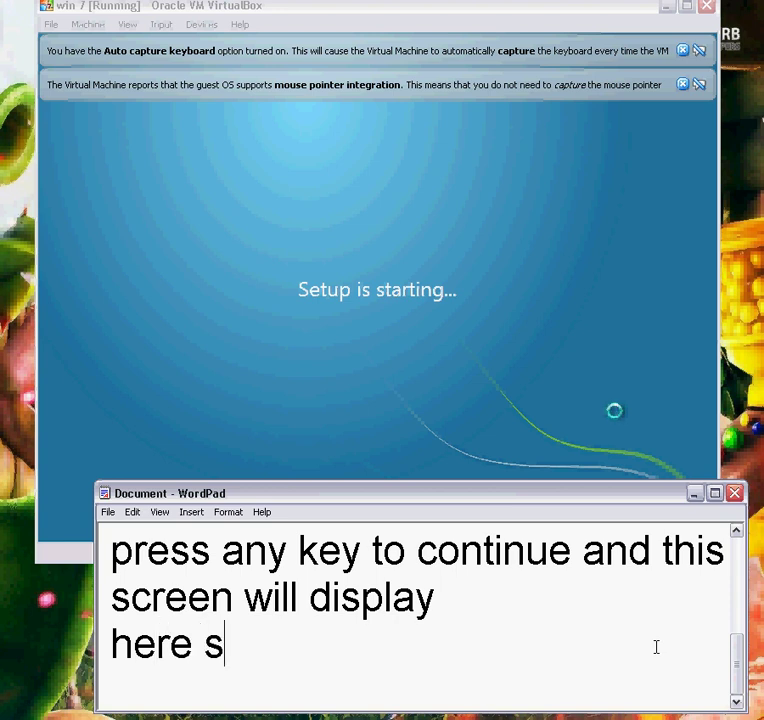
text(etup starting)
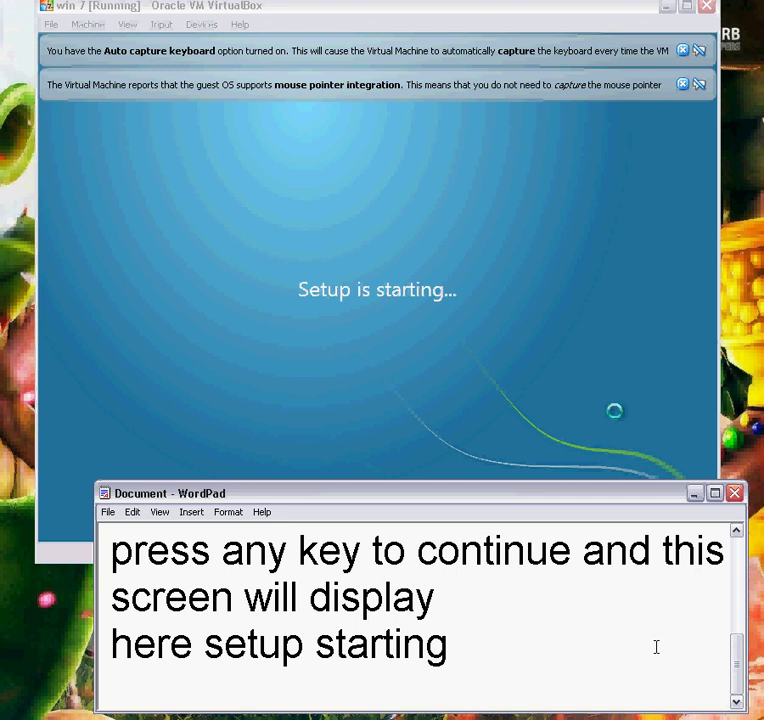
- Move the WordPad window down below the win 7 machine window so the setup screen is uncovered
click(483, 383)
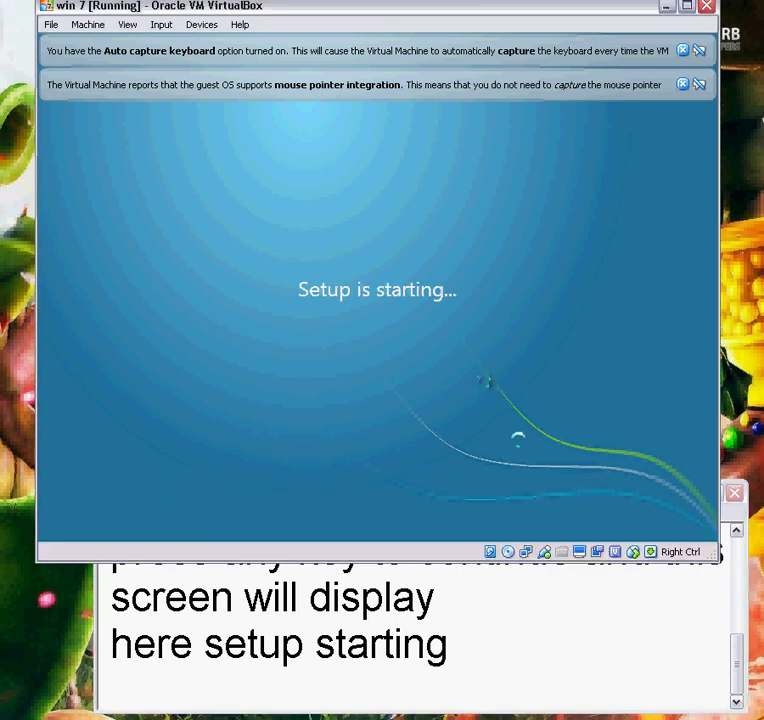
click(630, 591)
drag(597, 495, 548, 572)
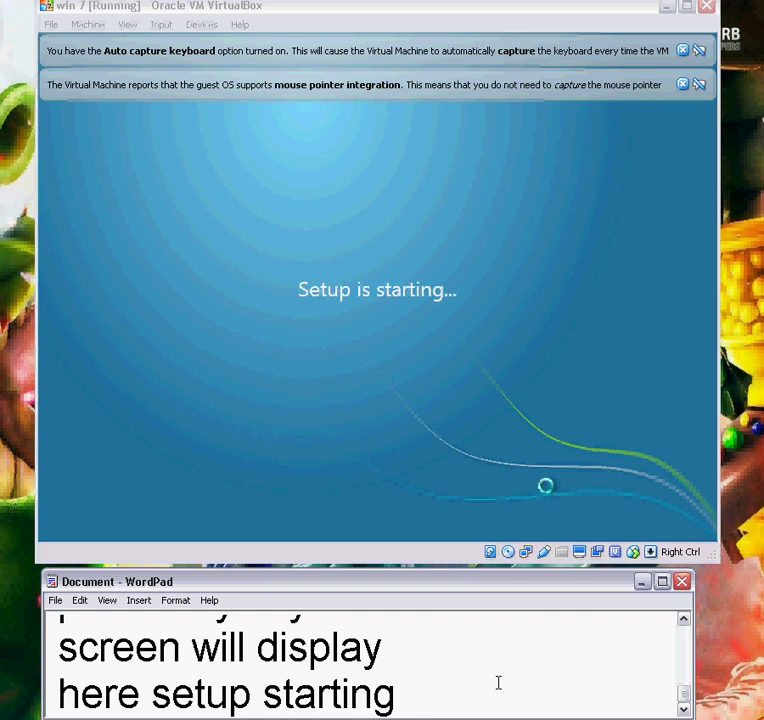
- Add the line "wait till it loads" to the note and start another line
key(Return)
text(wait ti)
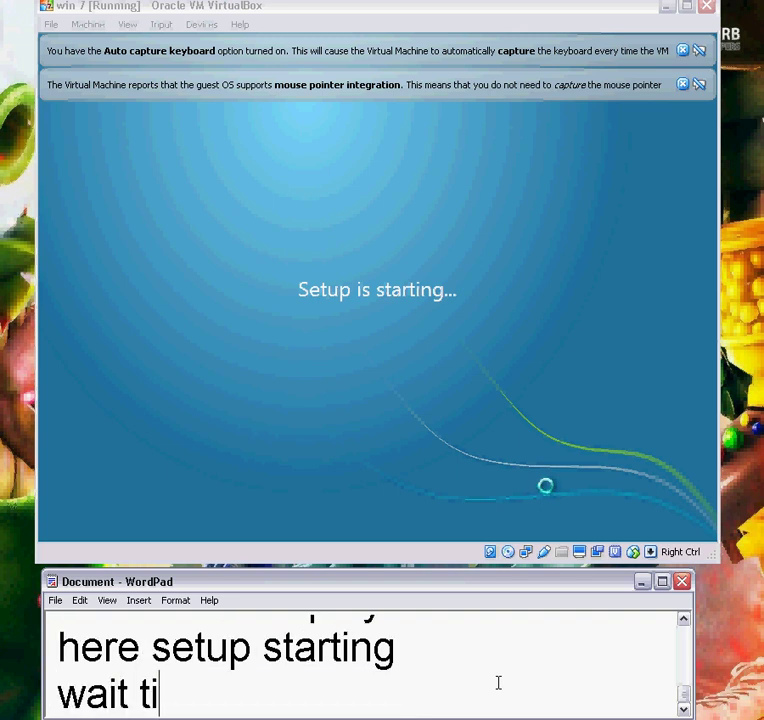
text(ll it load)
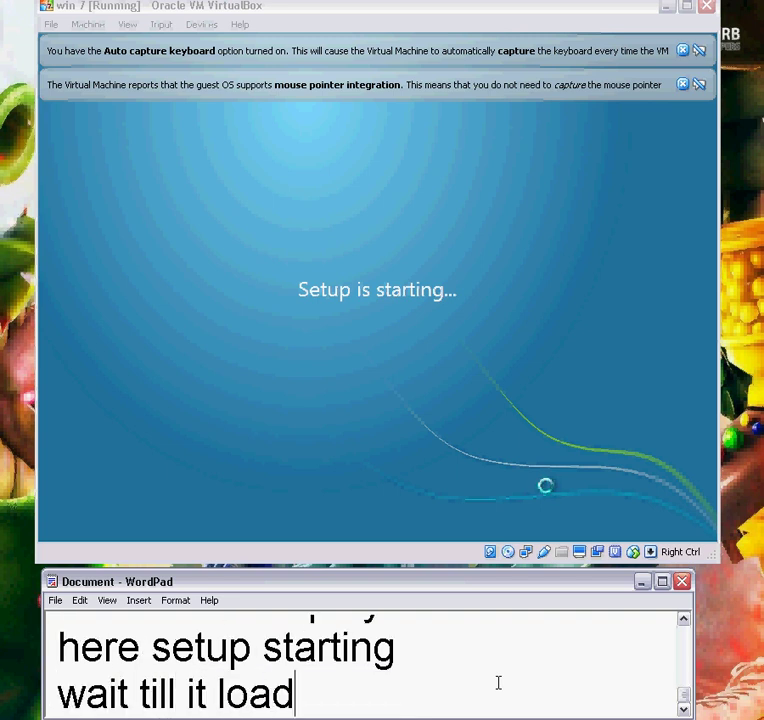
text(s)
key(Return)
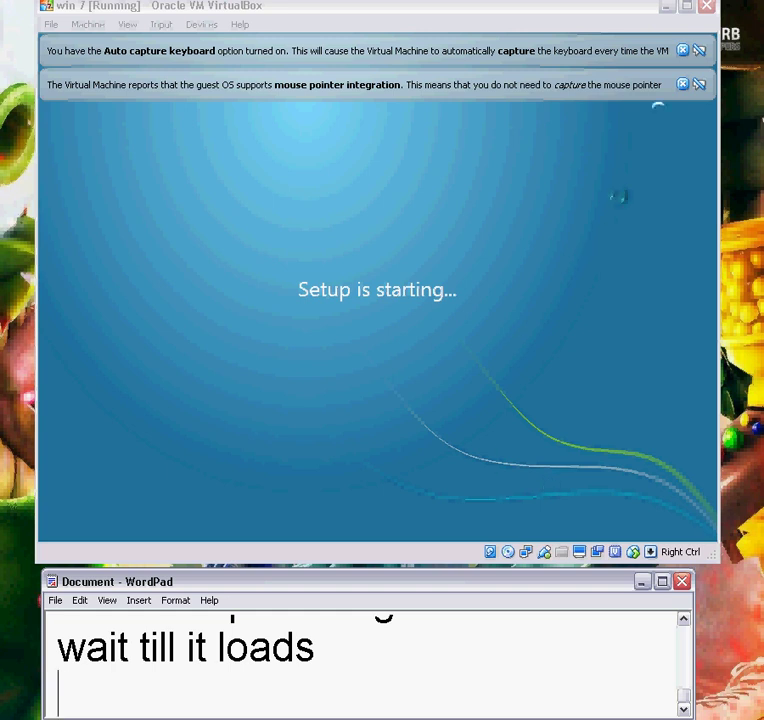
- Dismiss the mouse pointer integration and auto capture keyboard notifications in the win 7 machine window
click(682, 85)
click(682, 51)
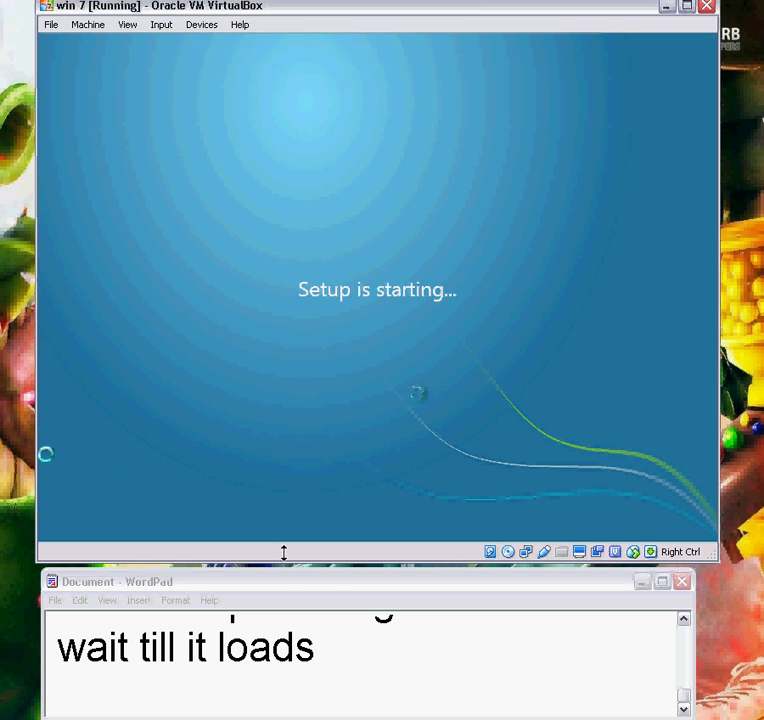
- Write "due to share memory it load low" on the note's empty last line and start a new one
click(371, 647)
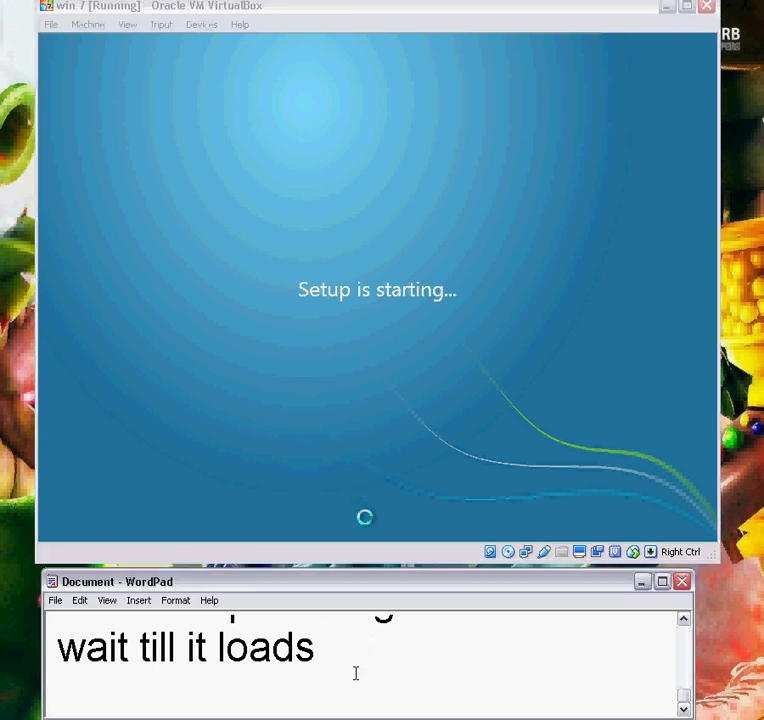
text(due to share memoruy)
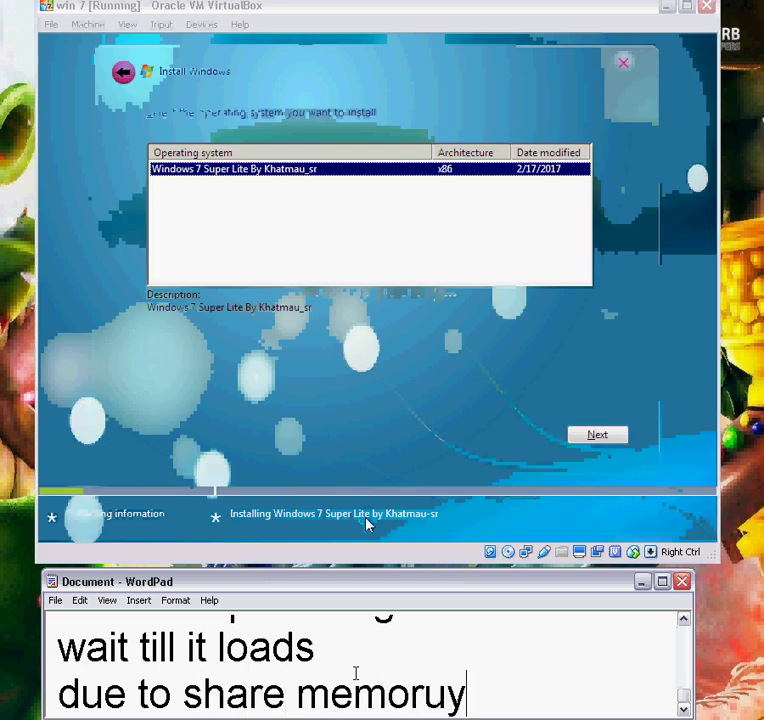
key(BackSpace)
key(BackSpace)
text(y it load low)
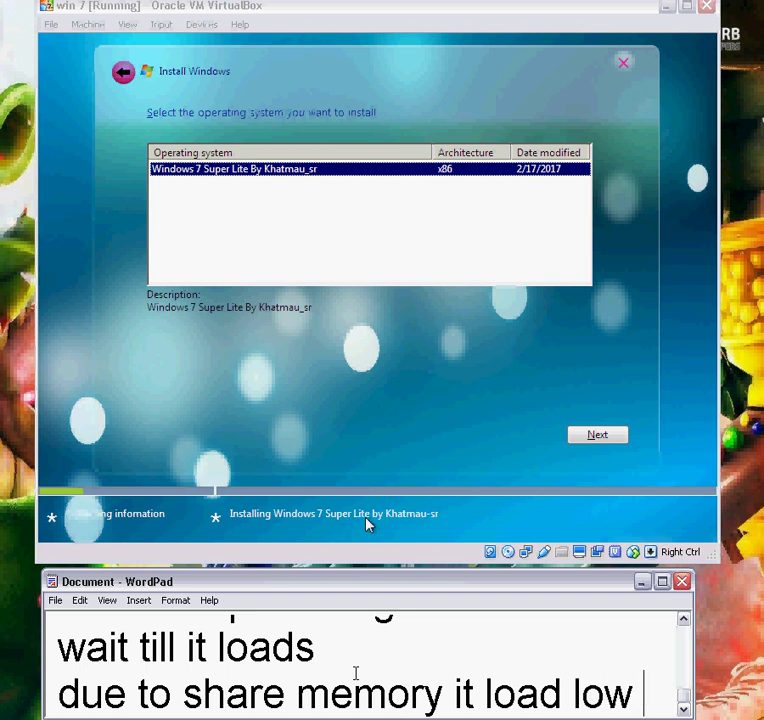
key(Return)
- Write "the file of windows 7 lite is in the discription and virtual box link as well" in the note and start a new line
text(the file o)
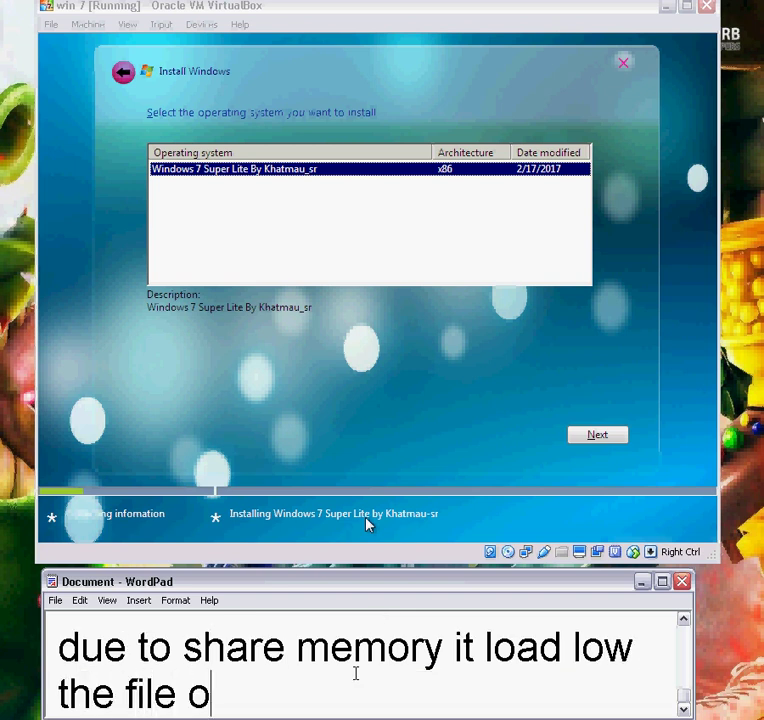
text(f windows )
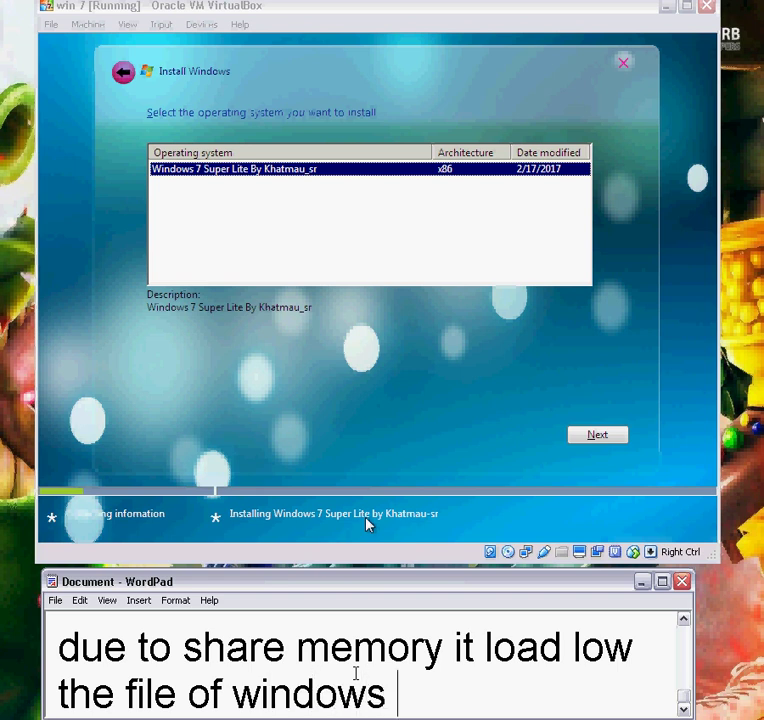
text(7 lite )
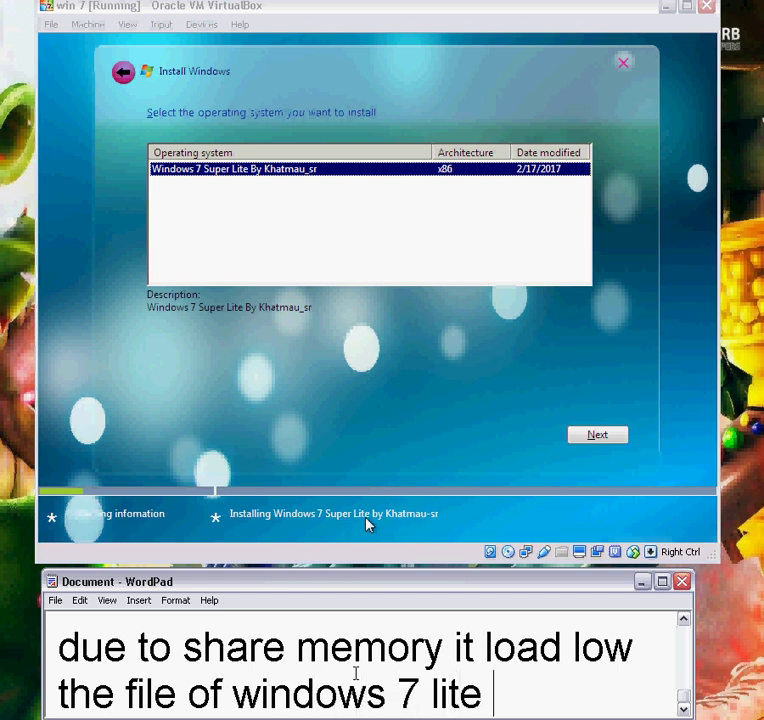
text(is in the di)
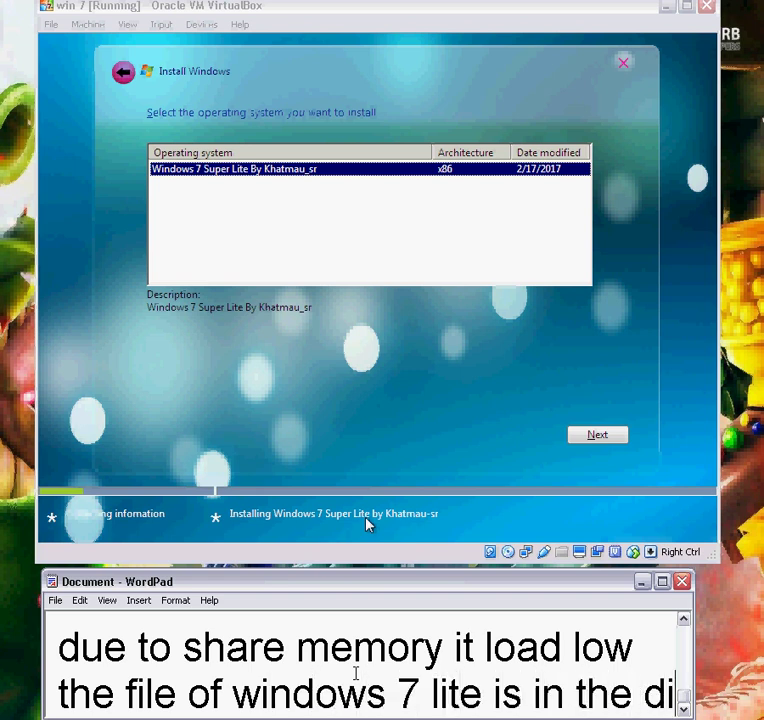
text(script)
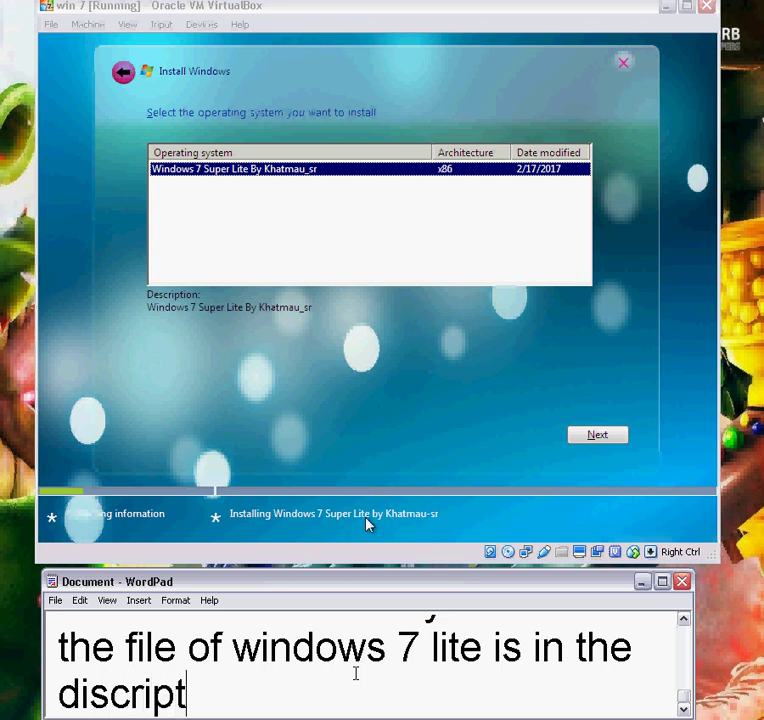
text(ion and )
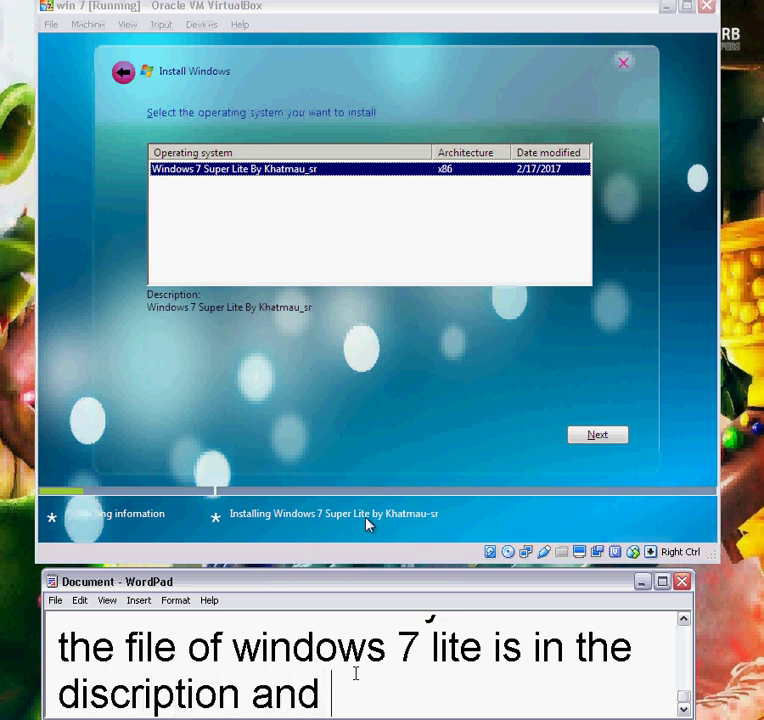
text(virtual b)
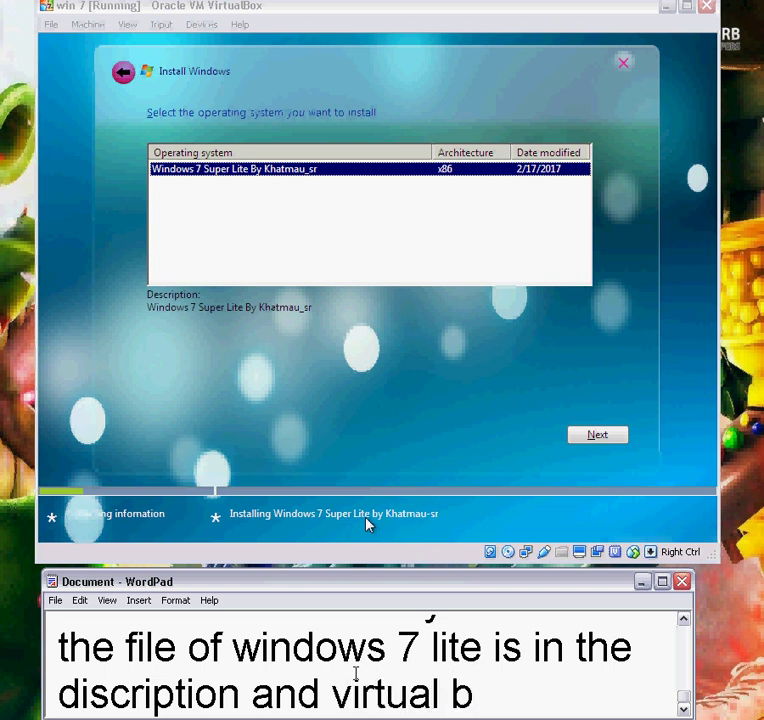
text(ox link)
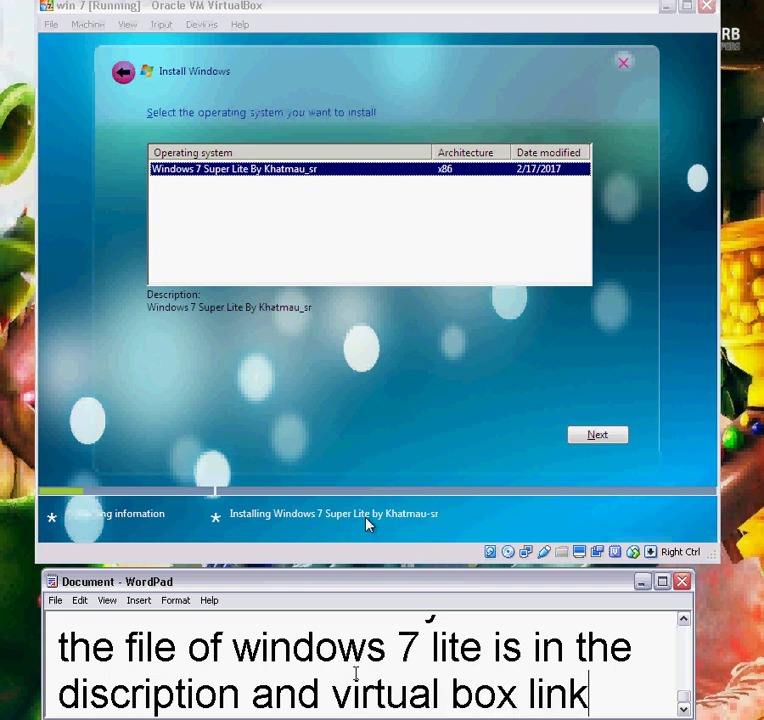
text( as well)
key(Return)
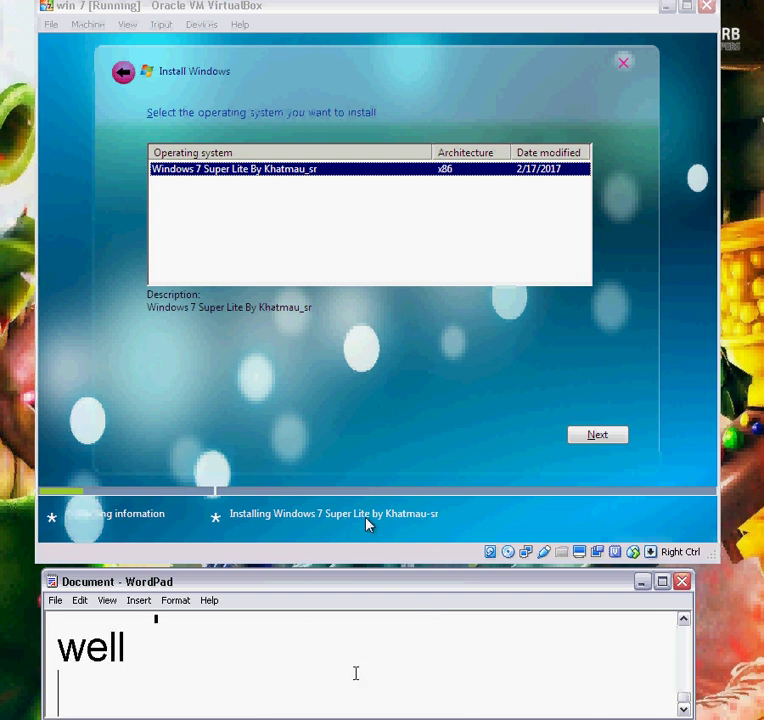
- Write "well here we get started" on the note's new line and start another line
text(well her)
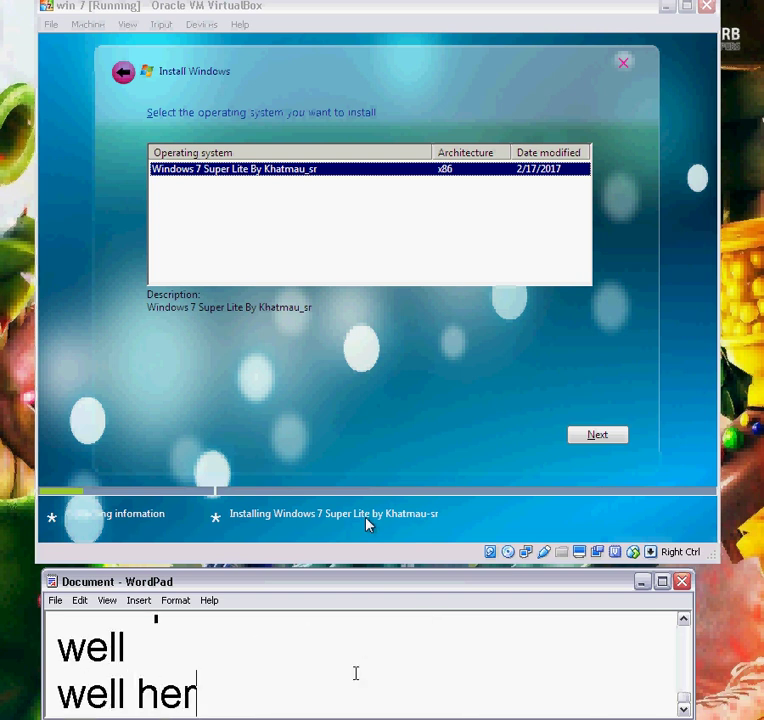
text(e we )
text(get)
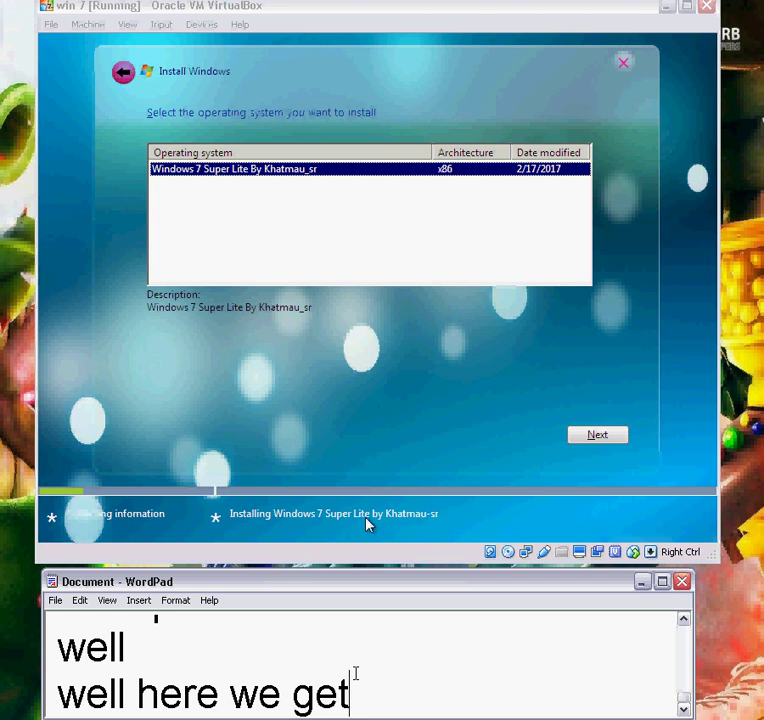
text( started)
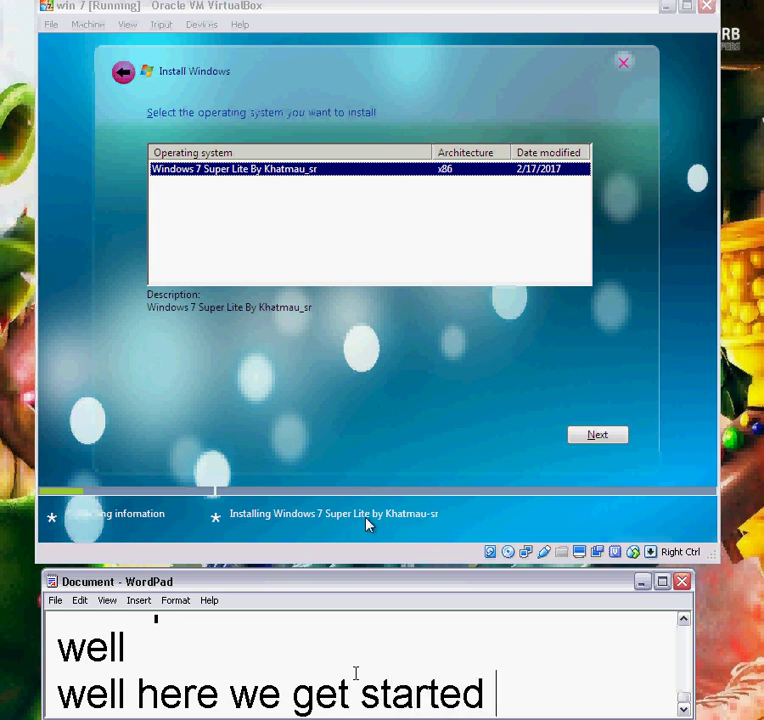
key(Return)
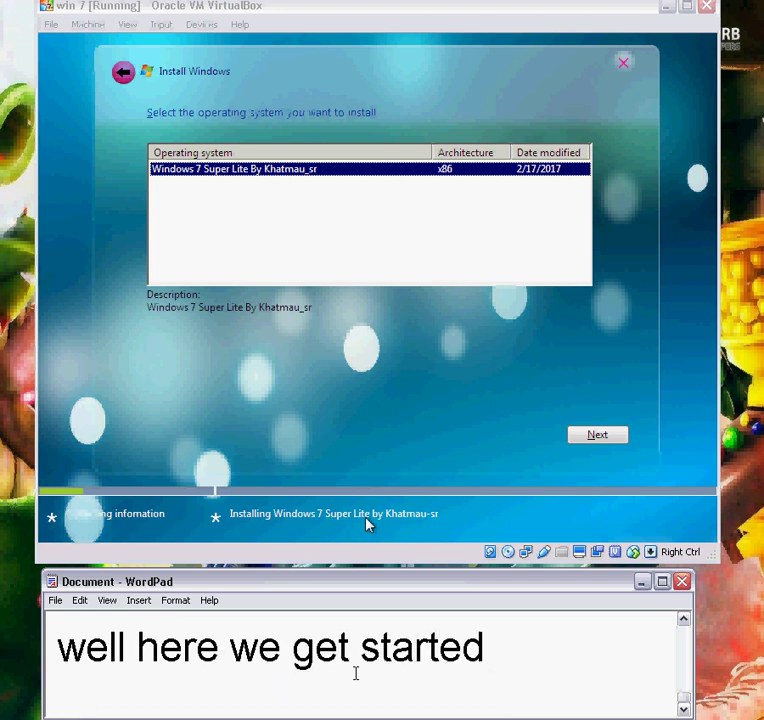
- Write "its a 86x windows version it will work on 32 bit and 64 bit both hardware" on the note's empty last line
text(its a 86x wi)
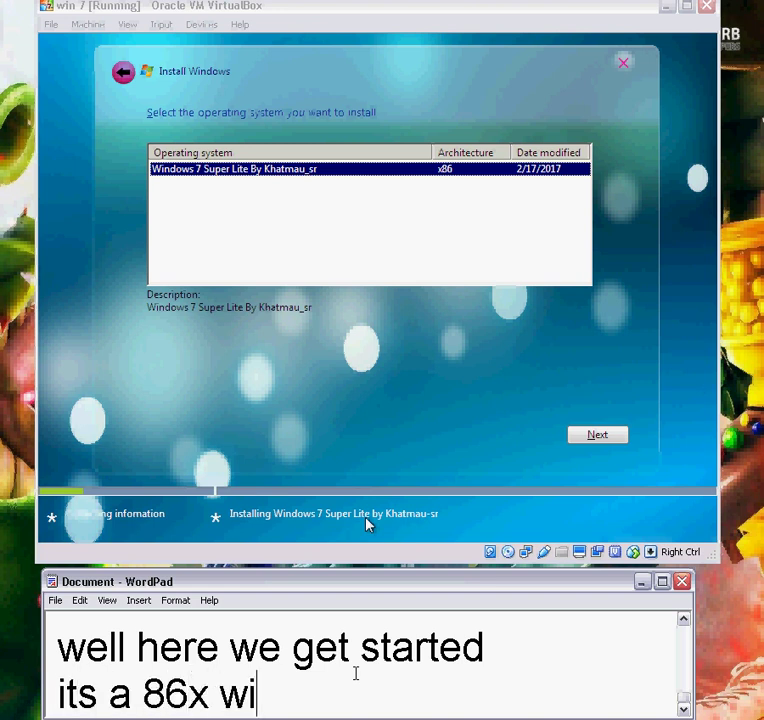
text(ndows ver)
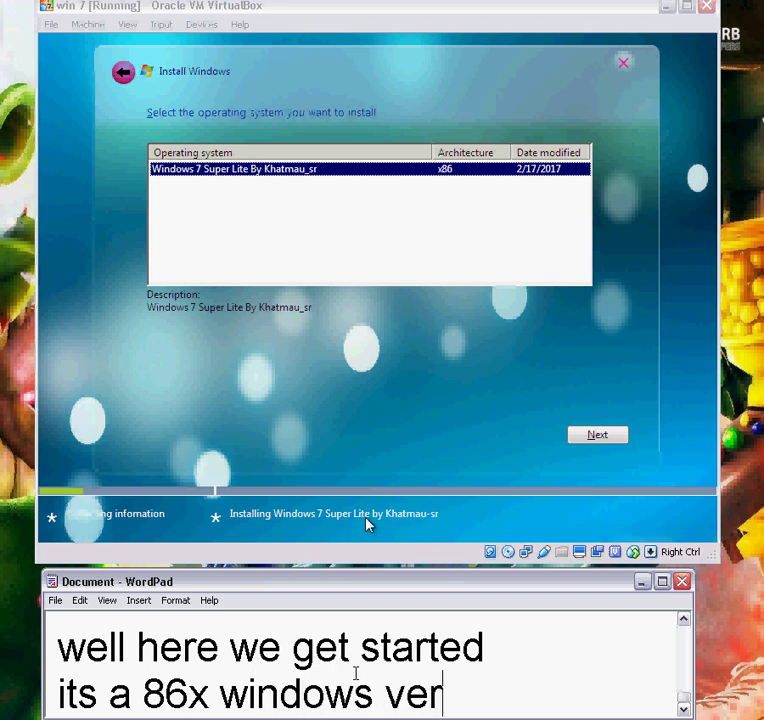
text(sion it will wo)
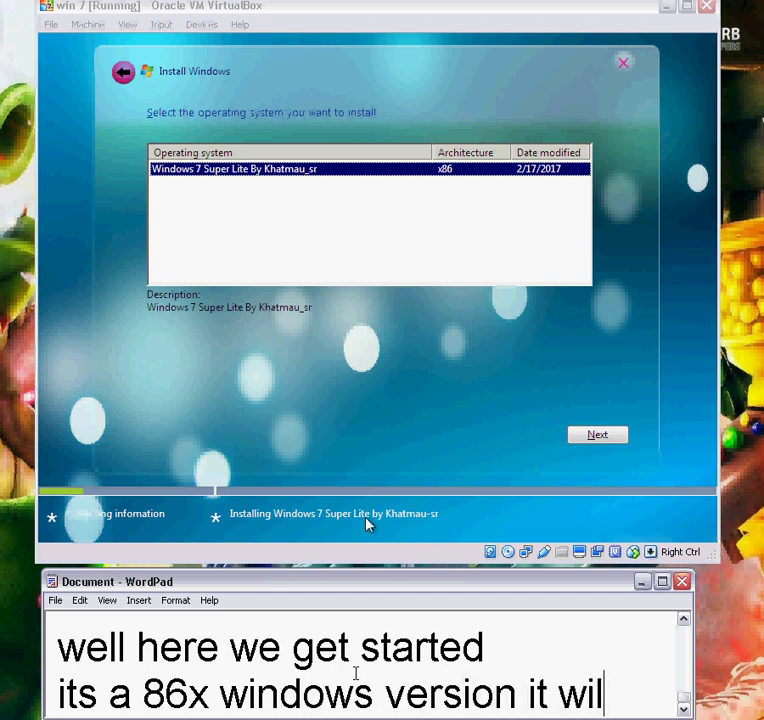
text(on)
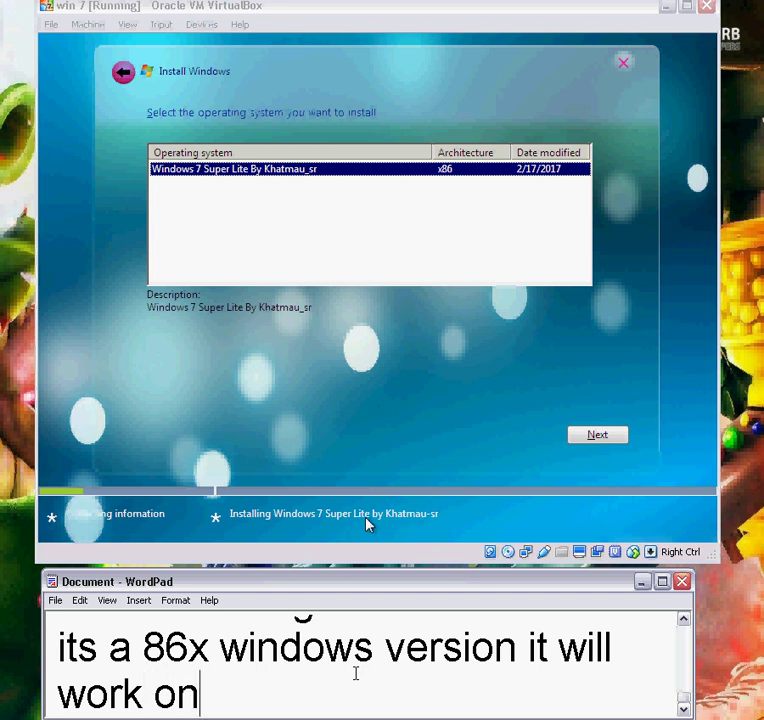
text( 32 biot)
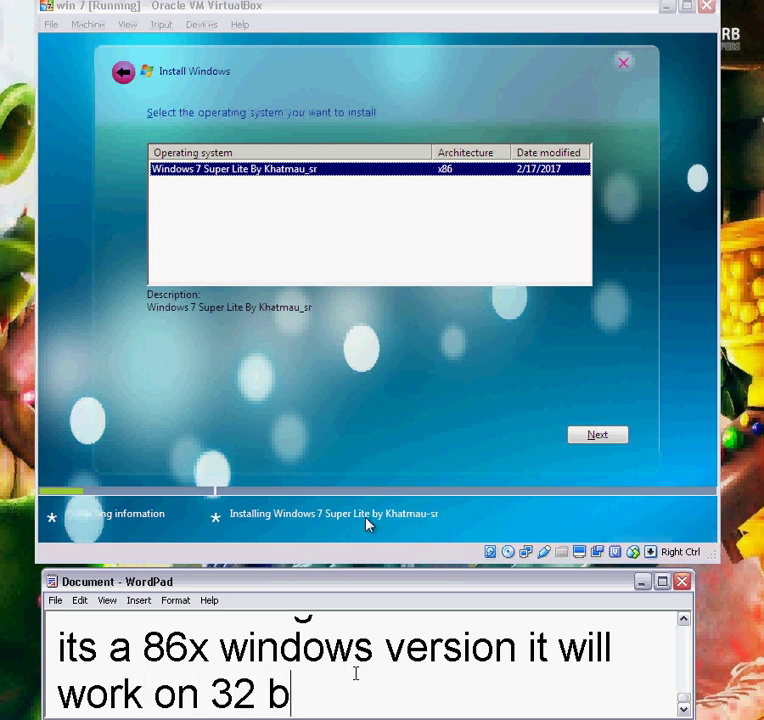
key(BackSpace)
key(BackSpace)
text(t and )
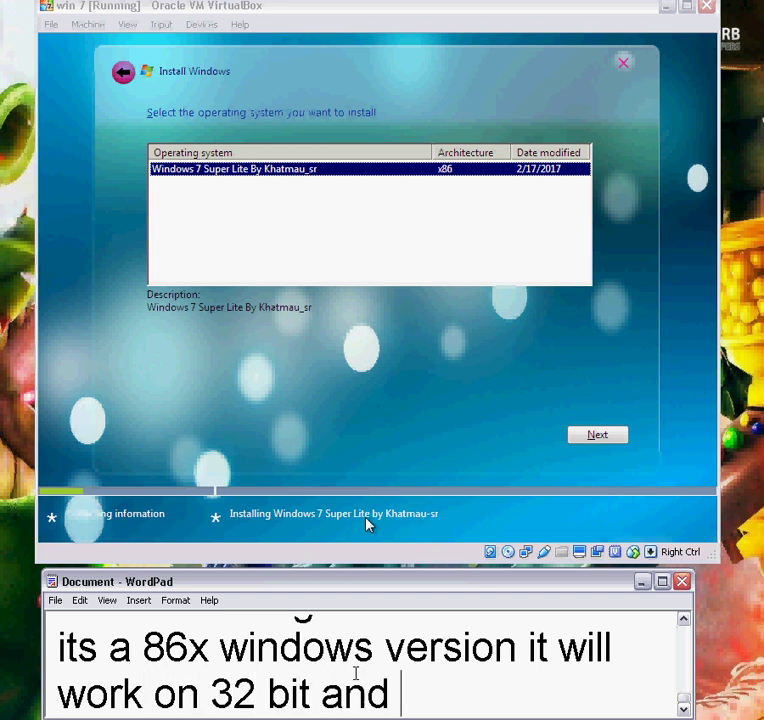
text(64 bit )
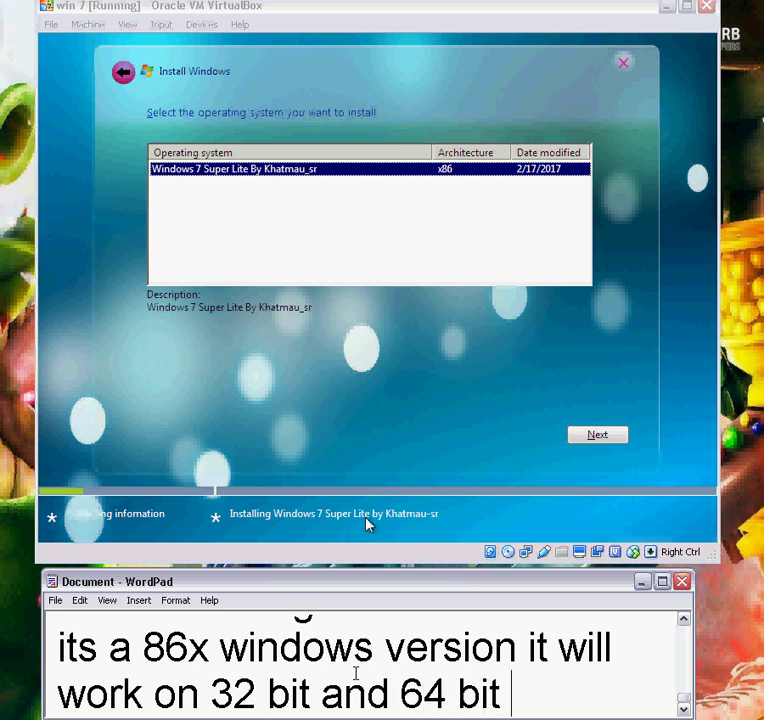
text(both harw)
key(BackSpace)
text(dware)
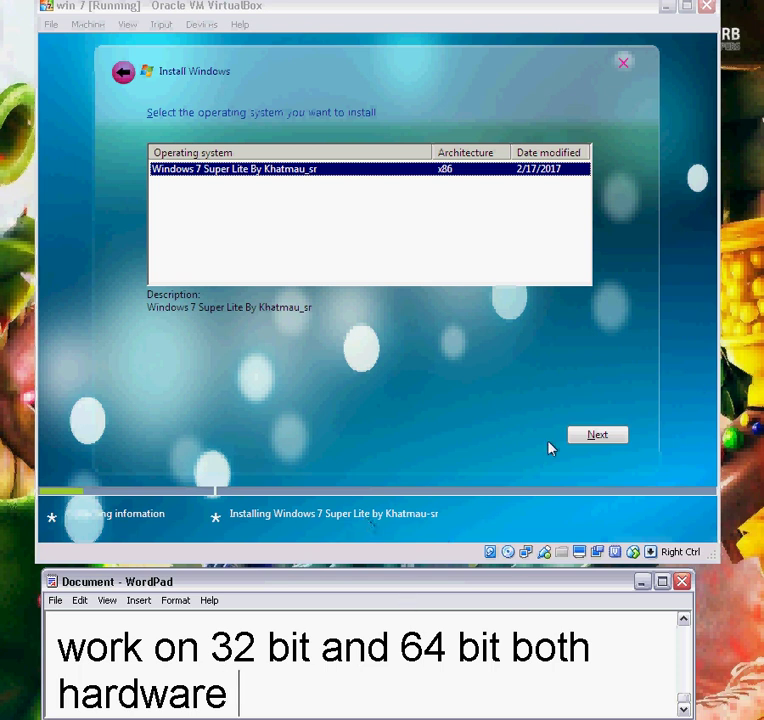
- Proceed with Windows 7 Super Lite as the operating system, and add the note line "on next it ask the partition table" followed by a new line
click(576, 435)
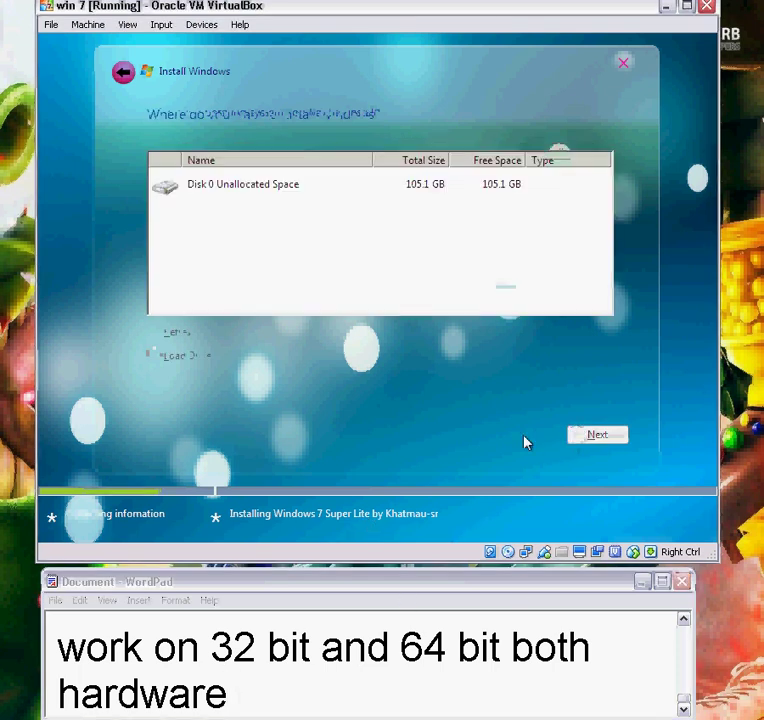
click(387, 696)
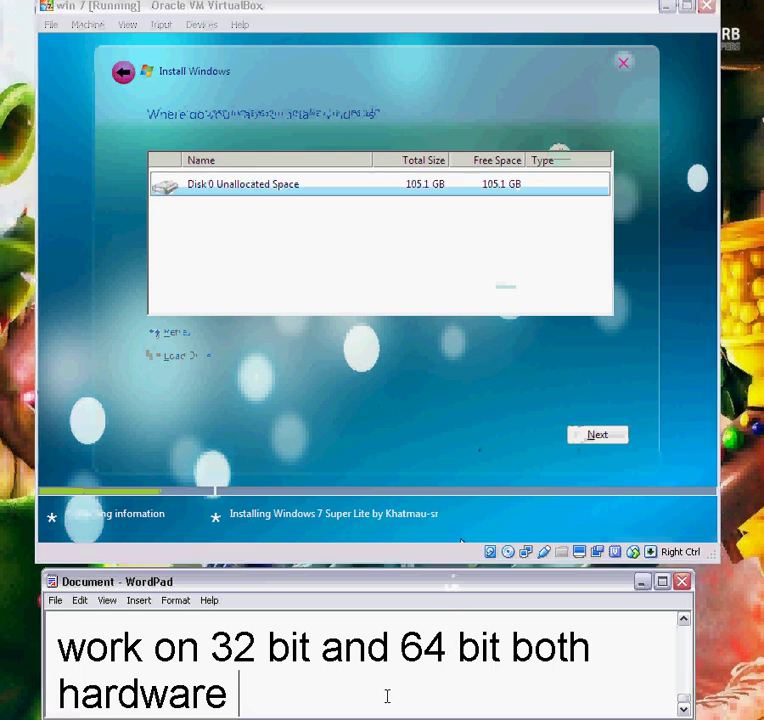
key(Return)
text(on ne)
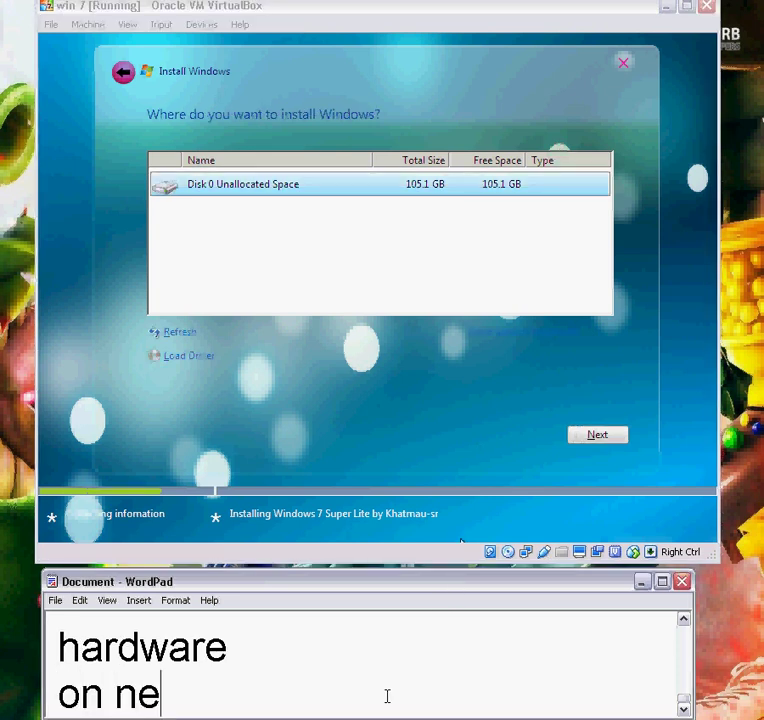
text(xt it ask)
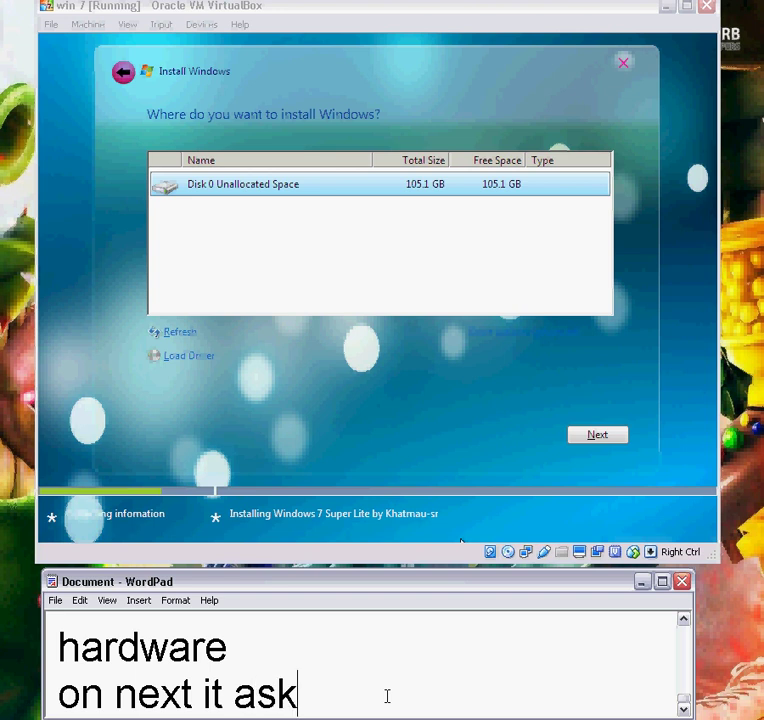
text( the partition table)
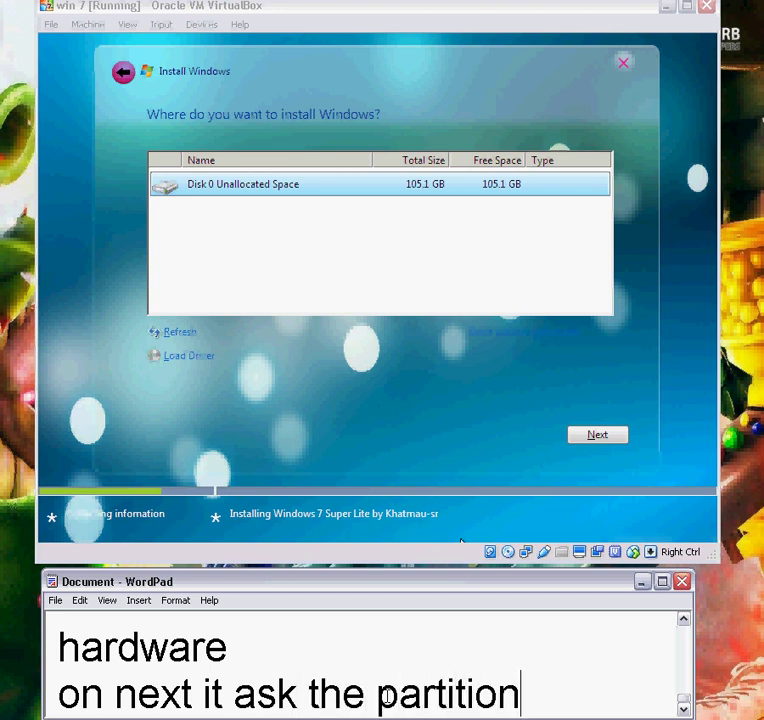
key(Return)
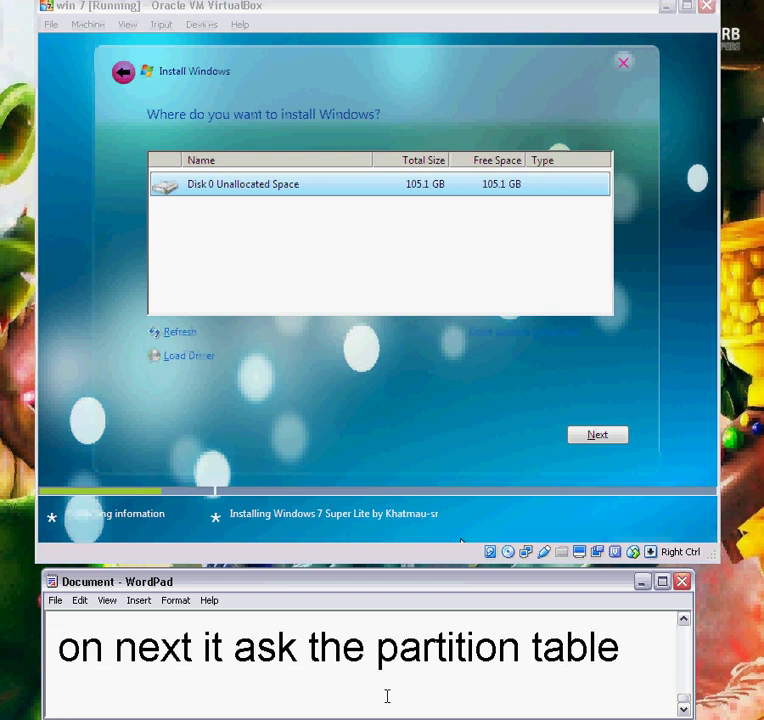
- Write "here we have 100 gb drive in virtual unit so in my case ill install windows on it or" on the note's new line
text(here we have)
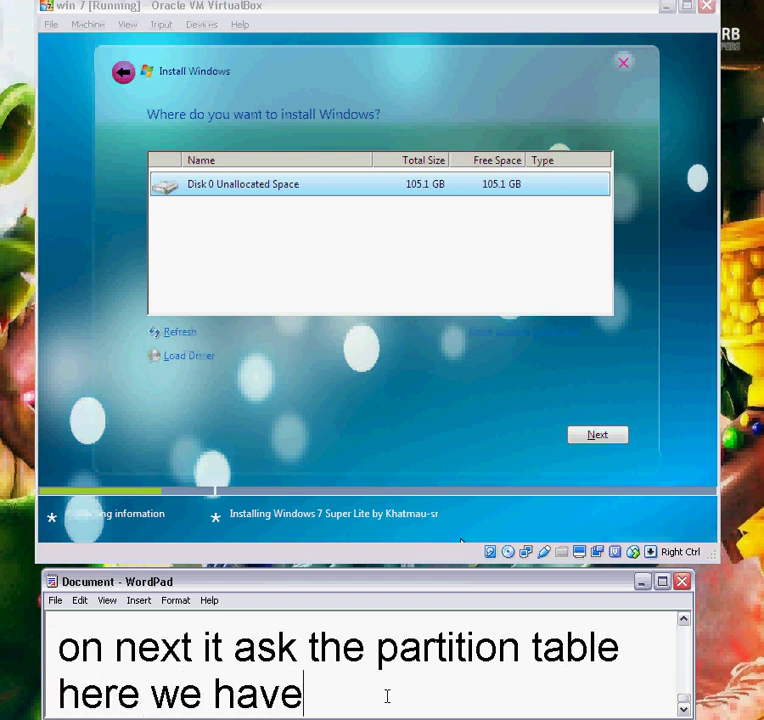
text( 100 gb)
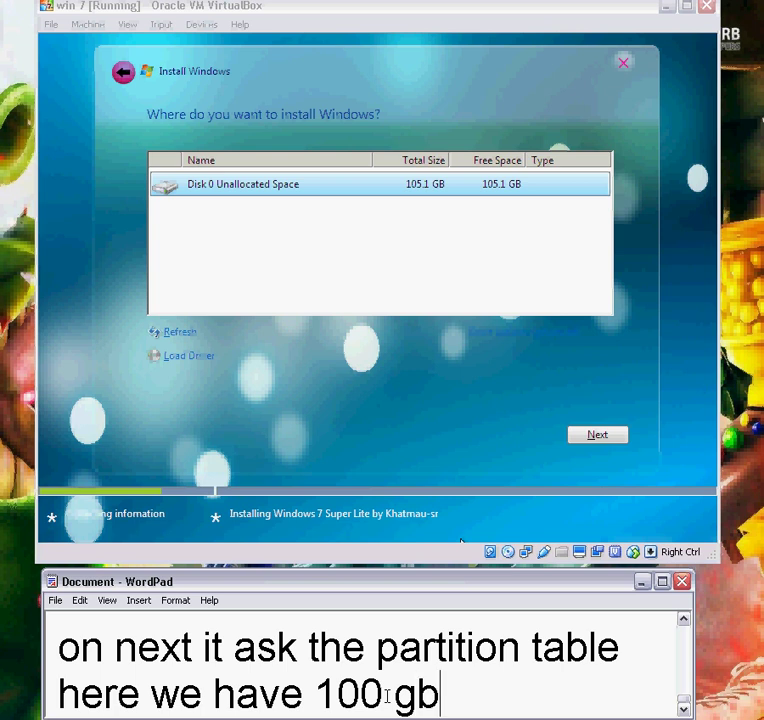
text( drive in virtual)
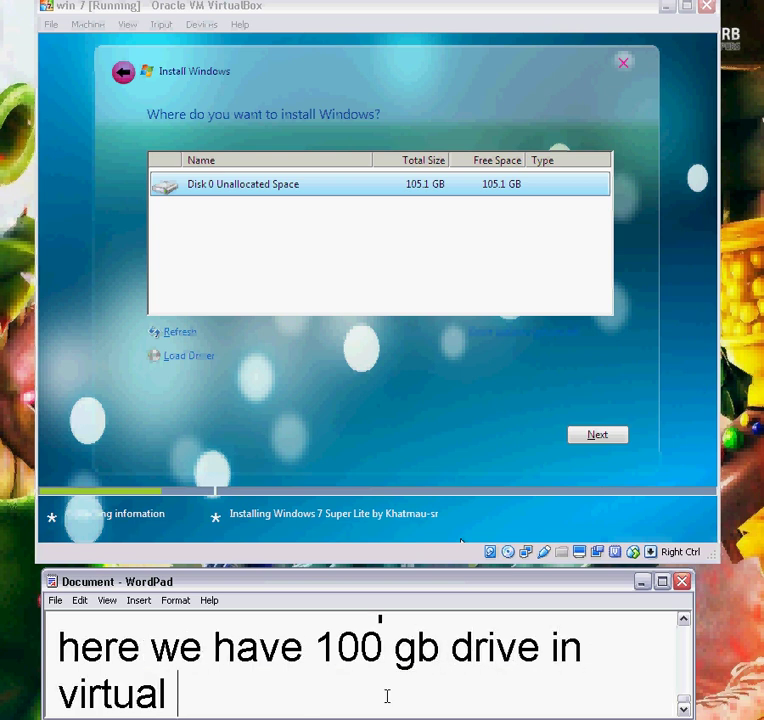
text( unit so )
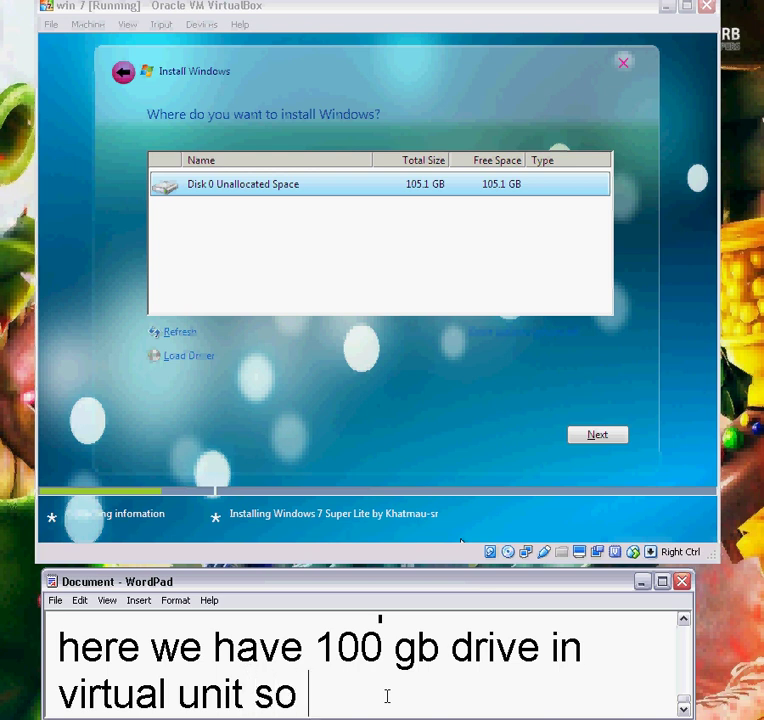
text(in my ca)
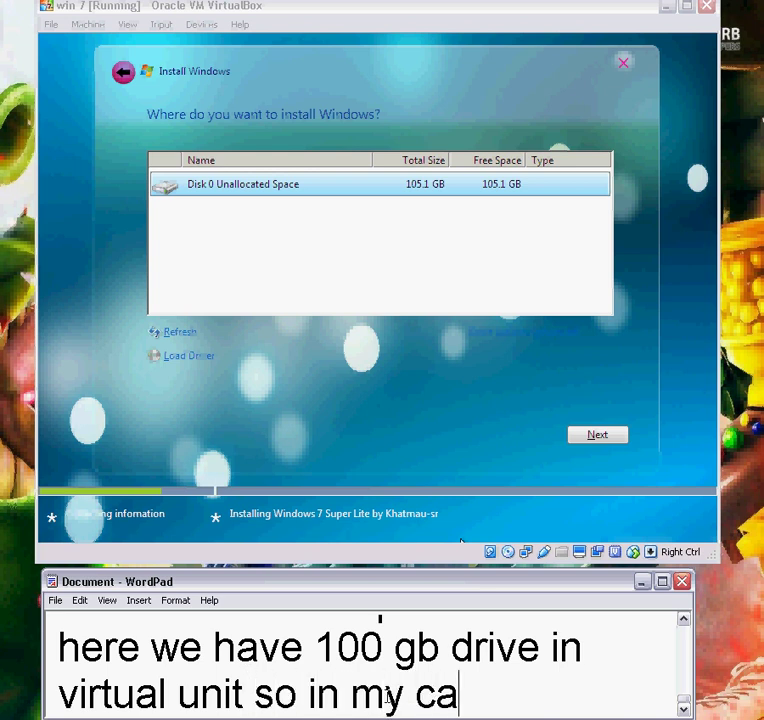
text(se )
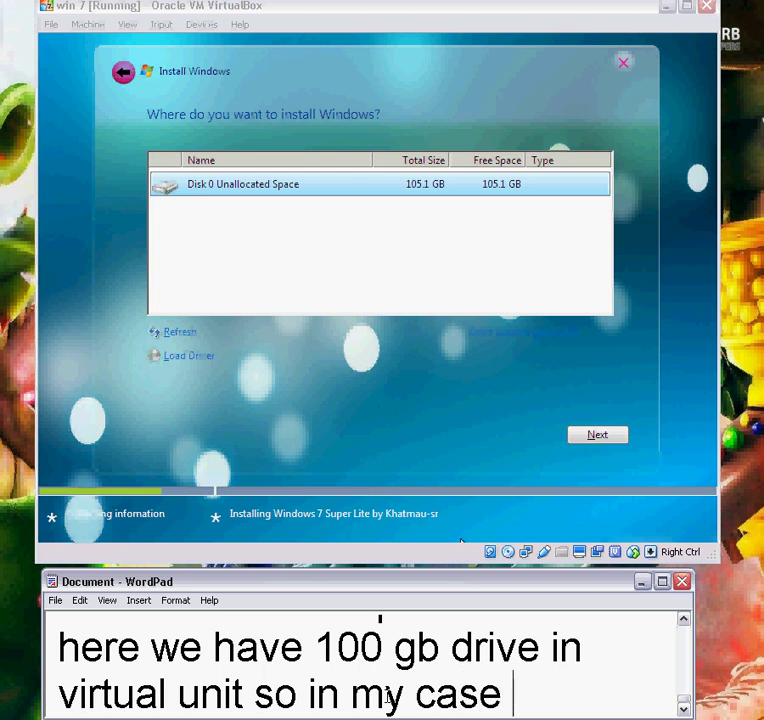
text(ill )
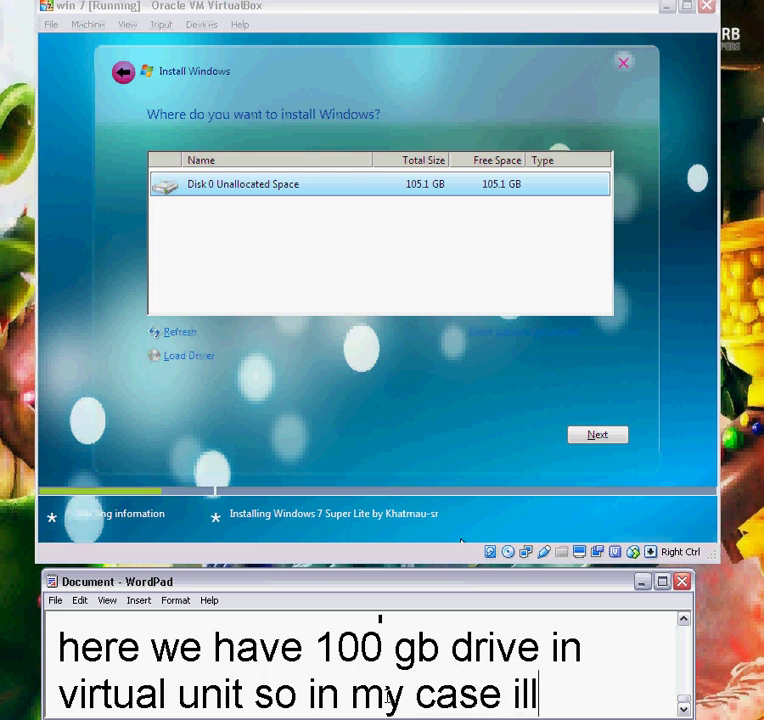
text(instal)
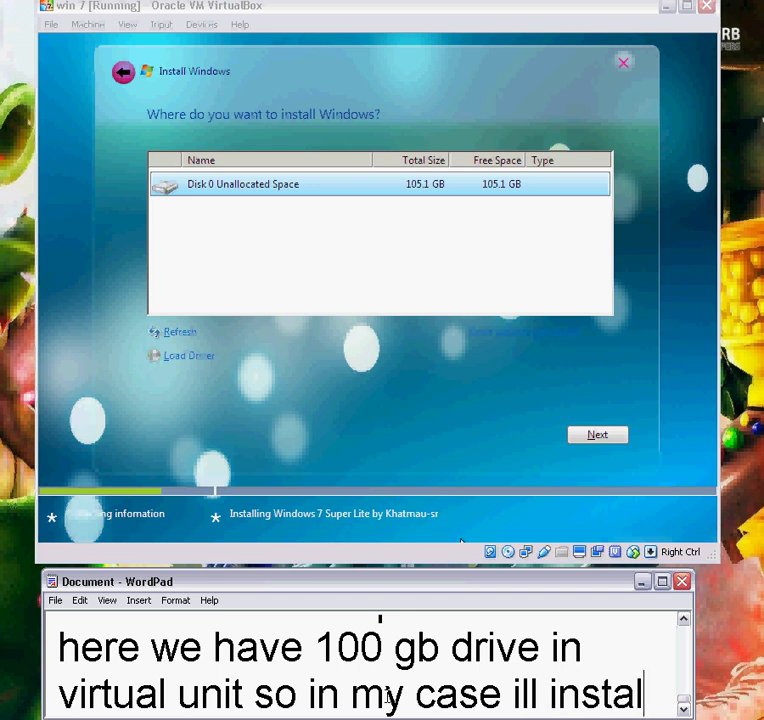
text(l windows o)
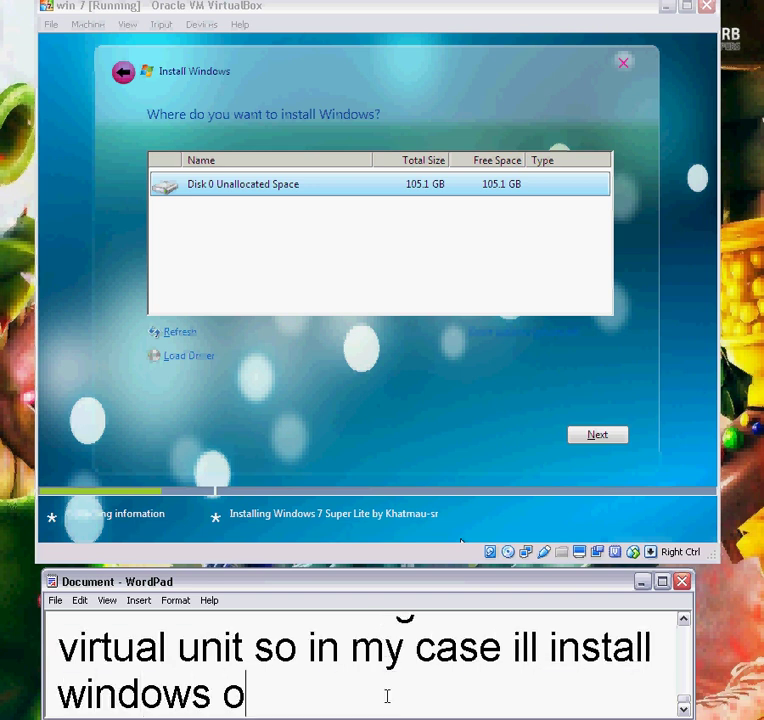
text(n it or )
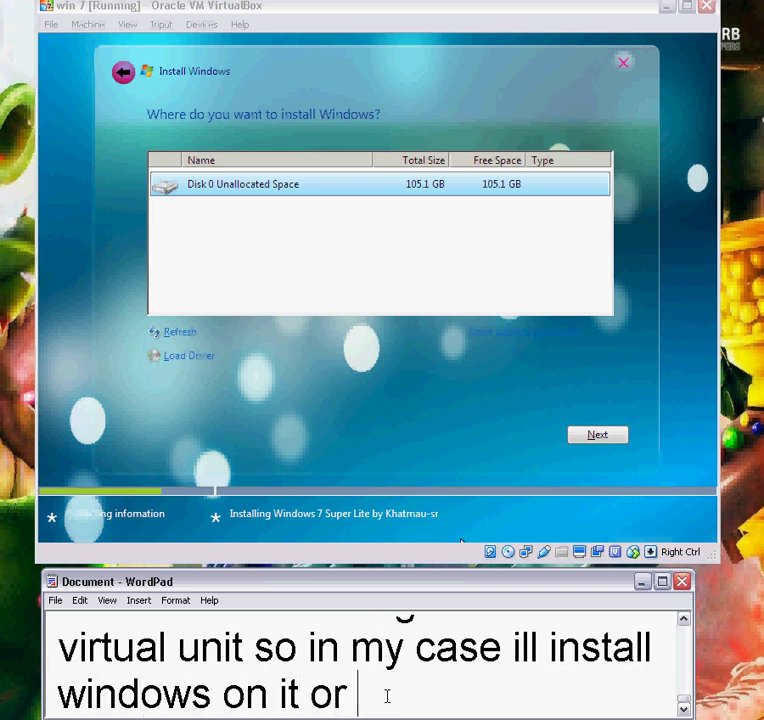
- Continue the note's sentence with "if you have other driver partion you can chose or add or remove as well here we go"
text(if y)
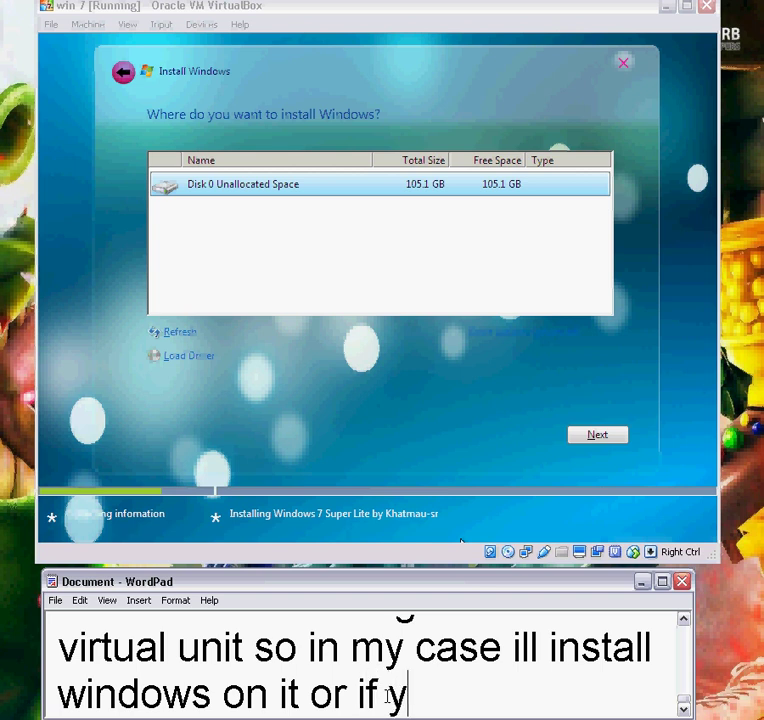
text(ou have )
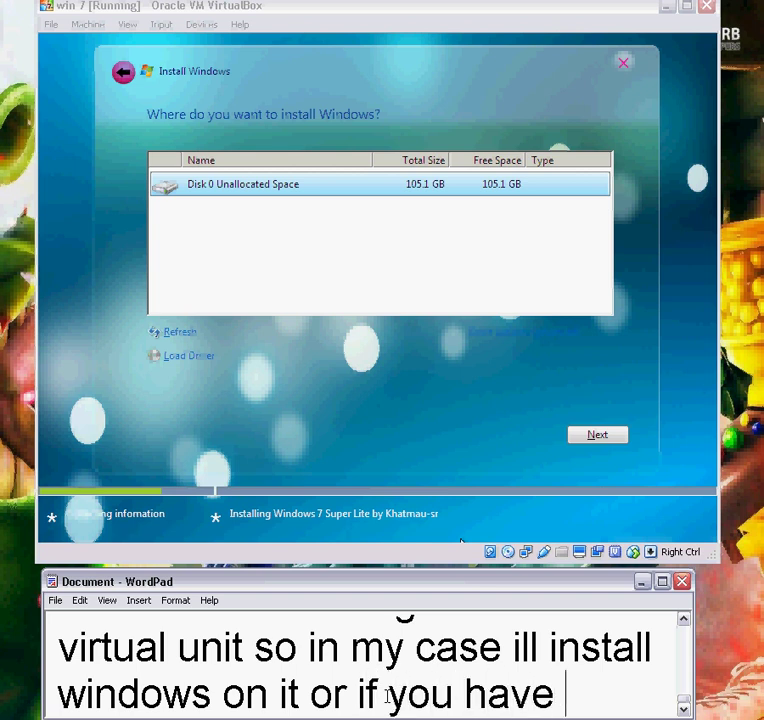
text(other drive)
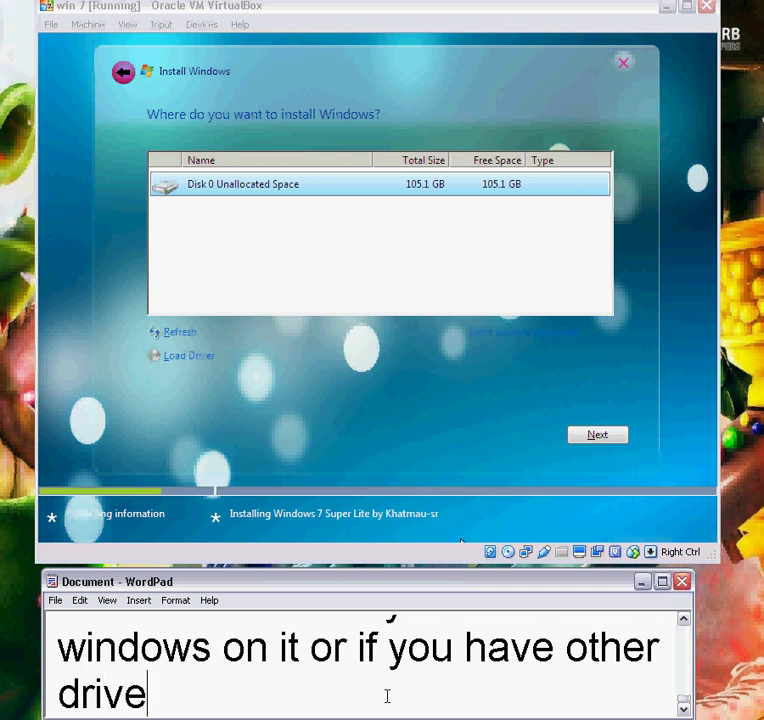
text(r partio)
key(BackSpace)
text(io)
key(BackSpace)
key(BackSpace)
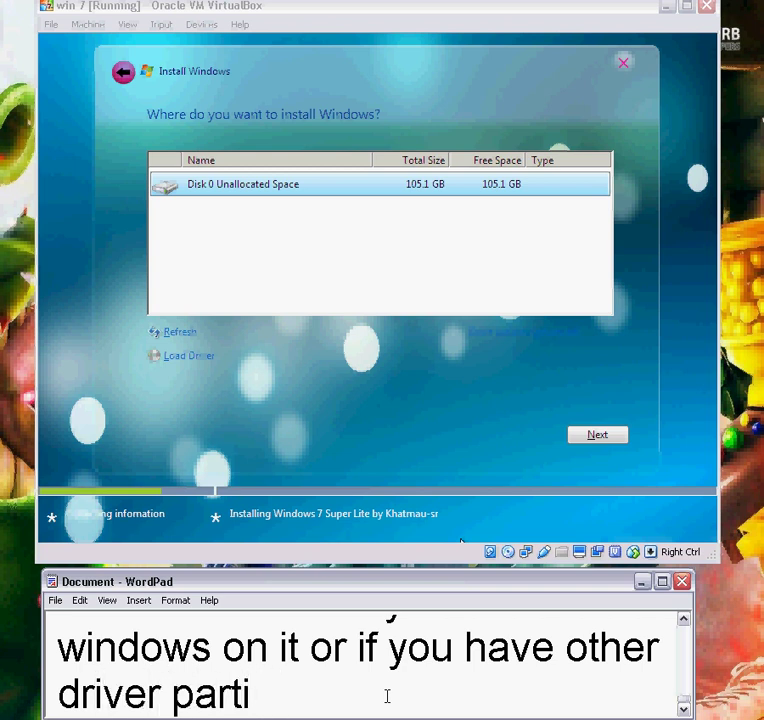
text(on you can )
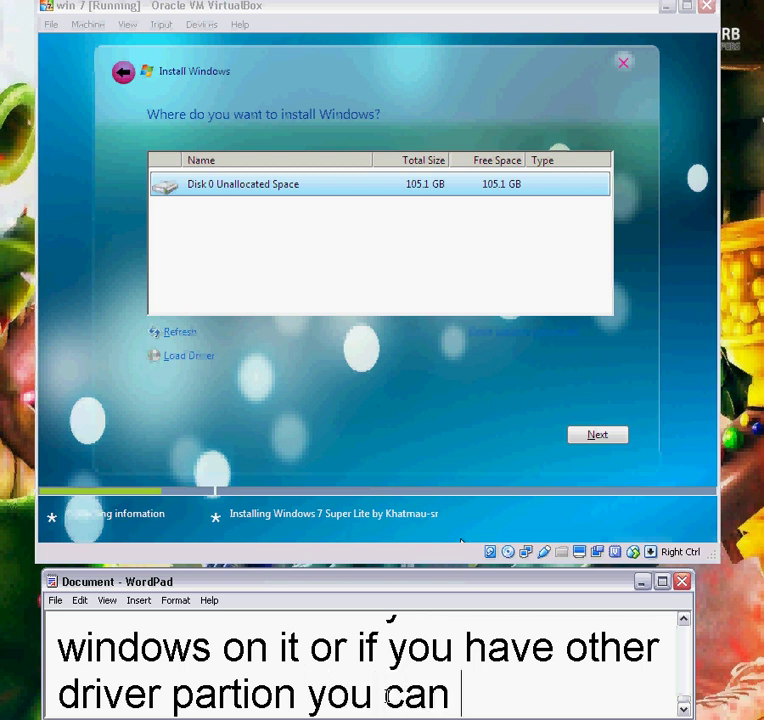
text(chose or )
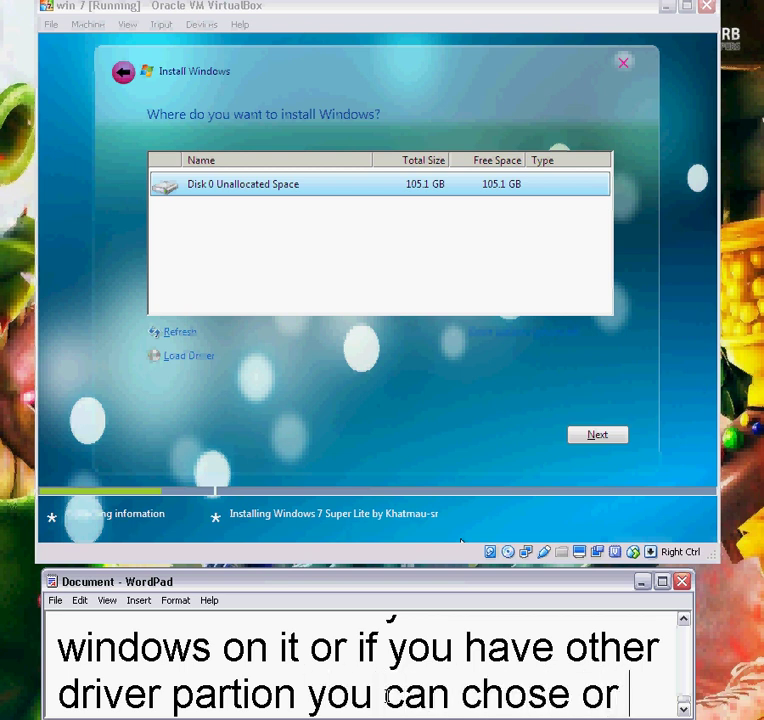
text(add or)
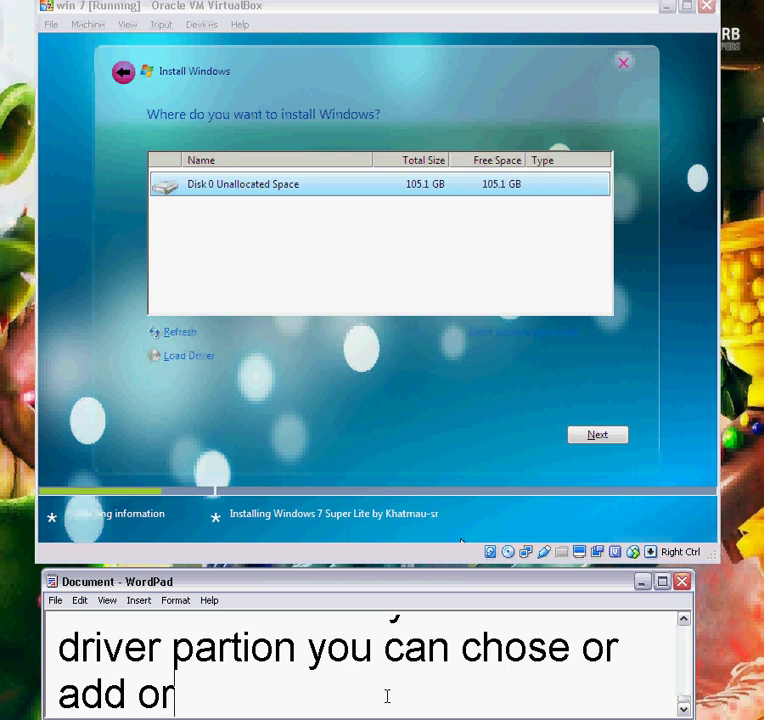
text( remove a)
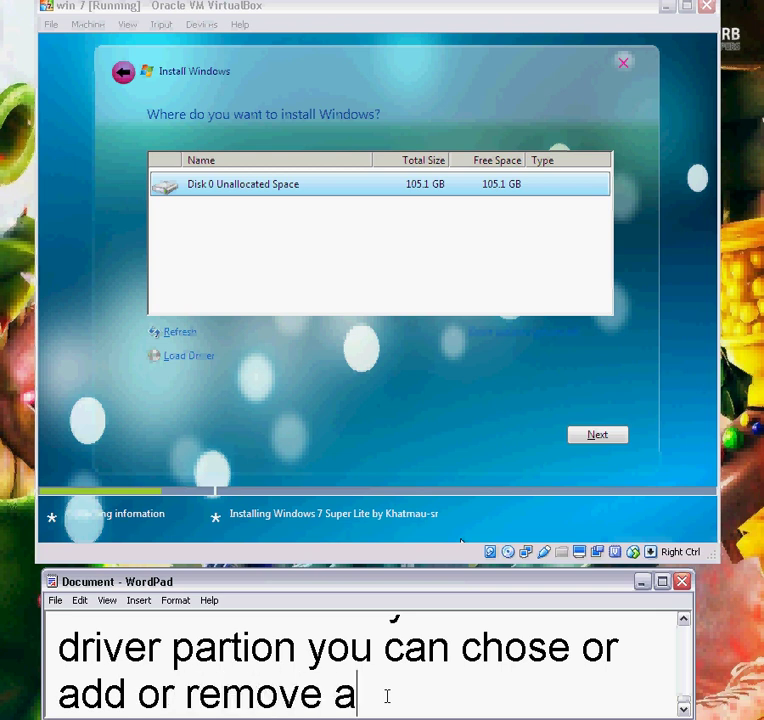
text(s well )
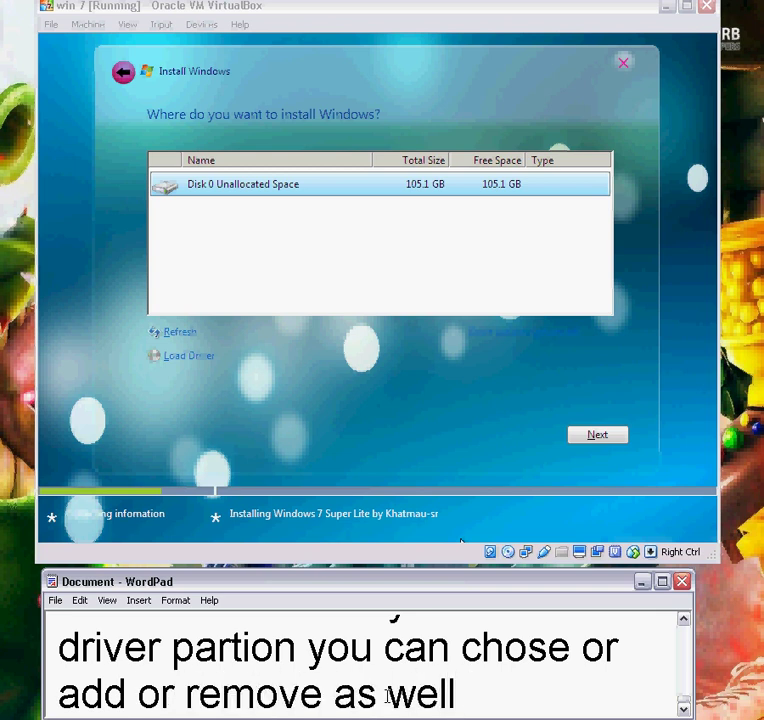
text(here we go)
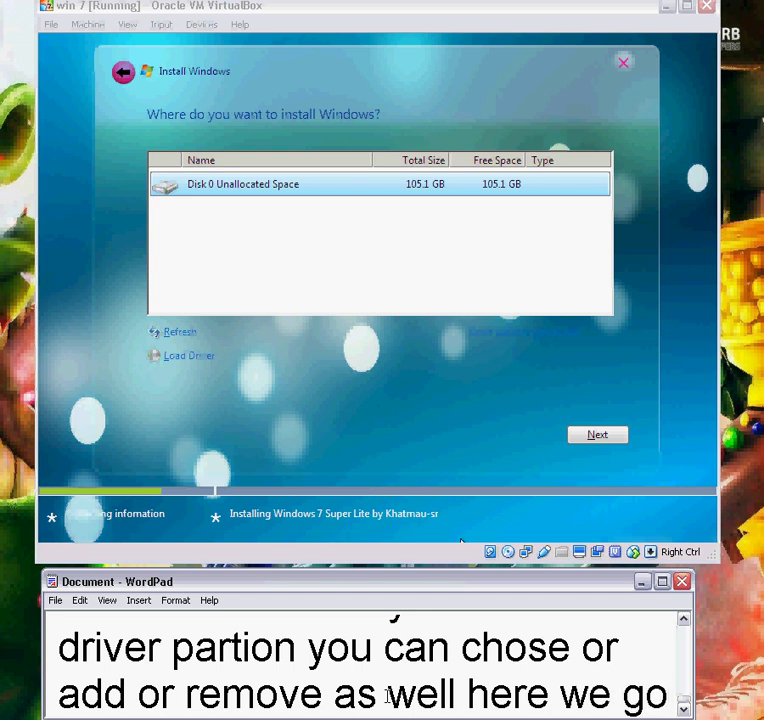
- Show the drive options for the unallocated disk and add the note line "my partition is not yet parted"
click(393, 197)
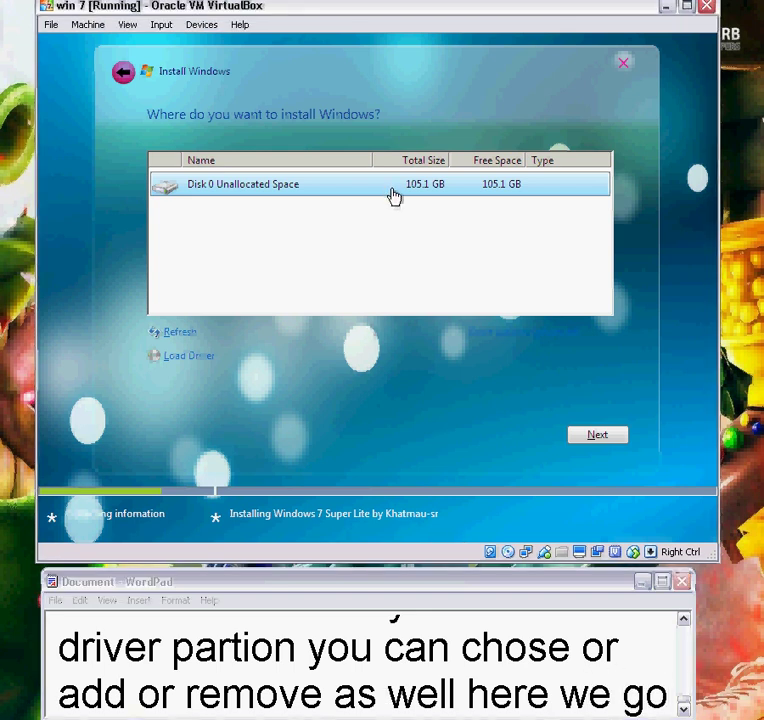
click(510, 336)
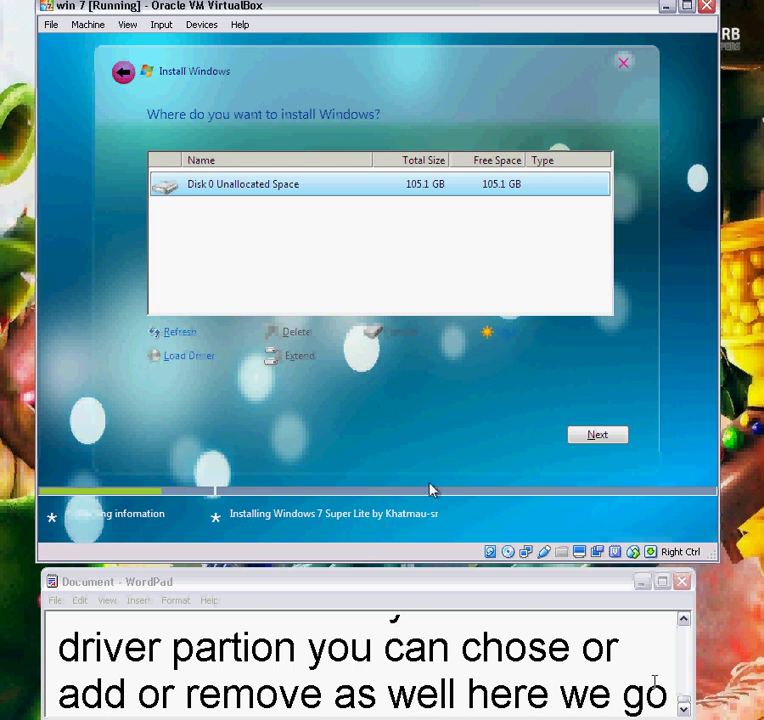
click(665, 686)
key(Return)
text(my)
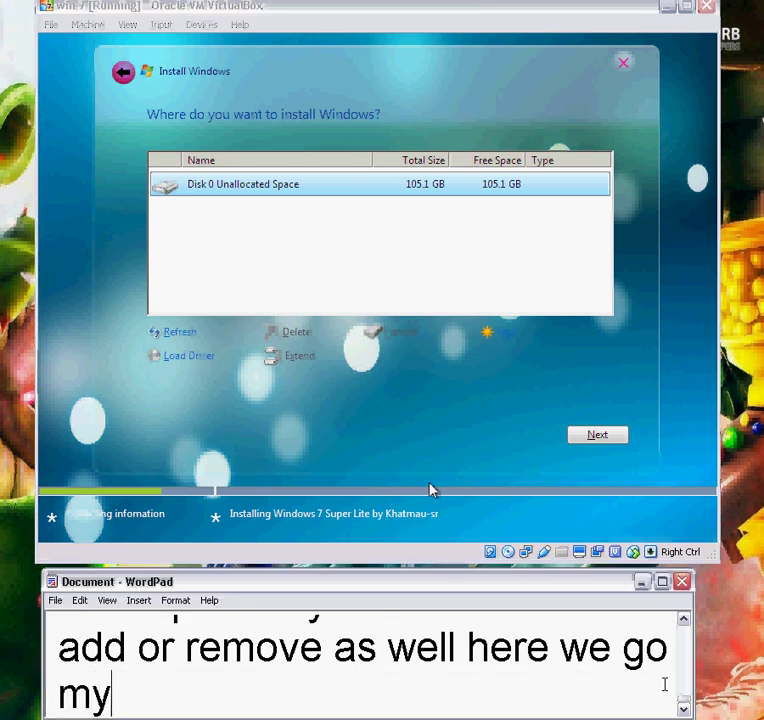
text( partitio)
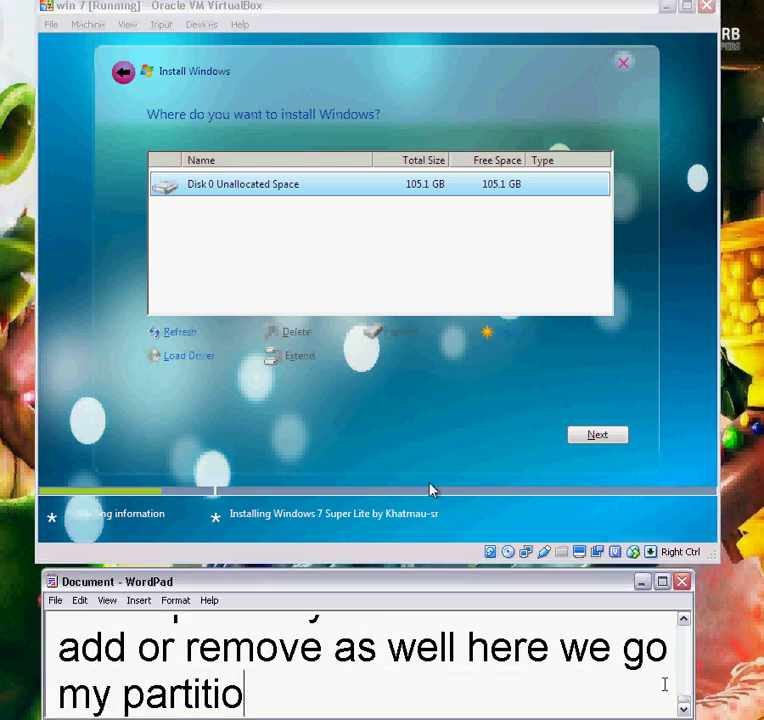
text(n is not )
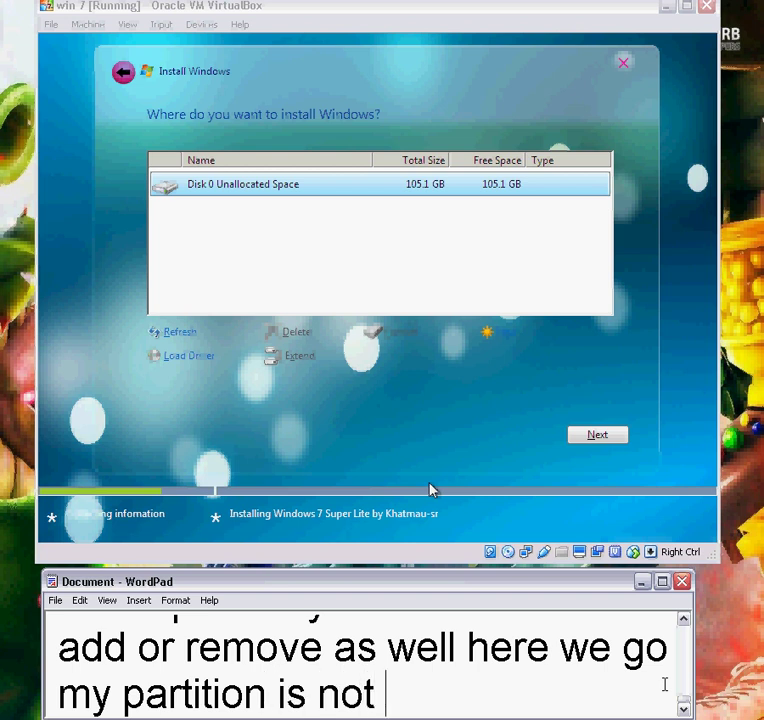
text(yet parti)
key(BackSpace)
text(ed)
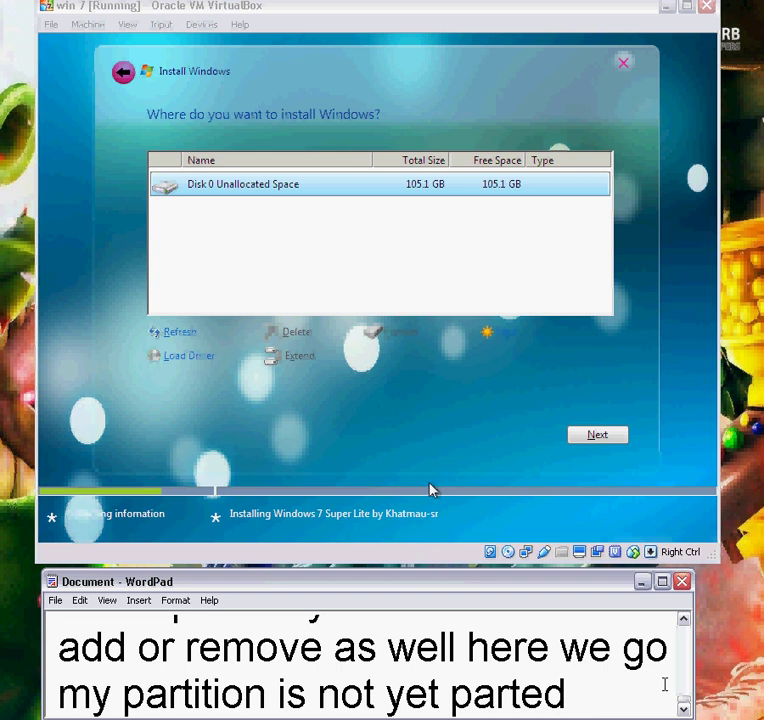
- Continue the note's sentence with "it show unalloated space so lets make partition first"
text( it show u)
text(nallo)
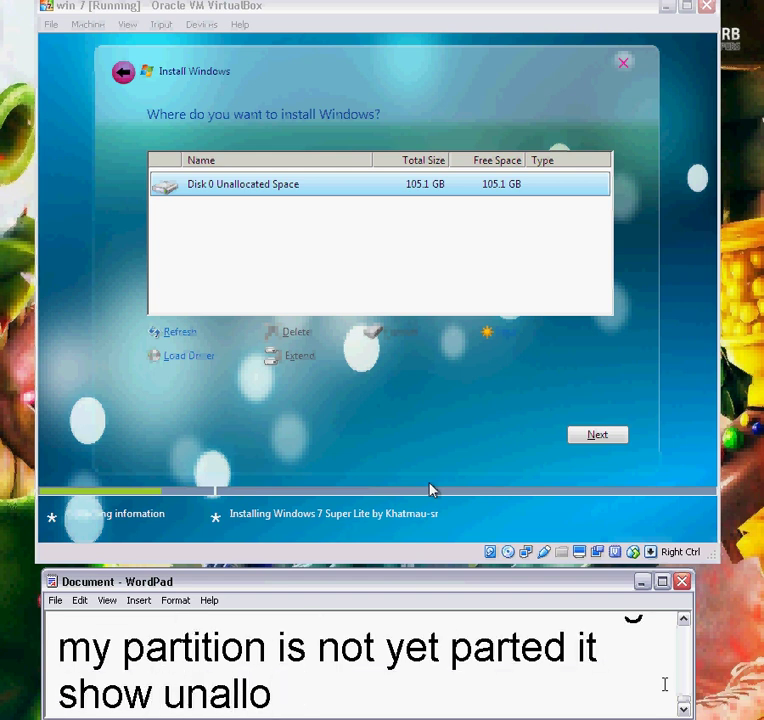
text(ated space)
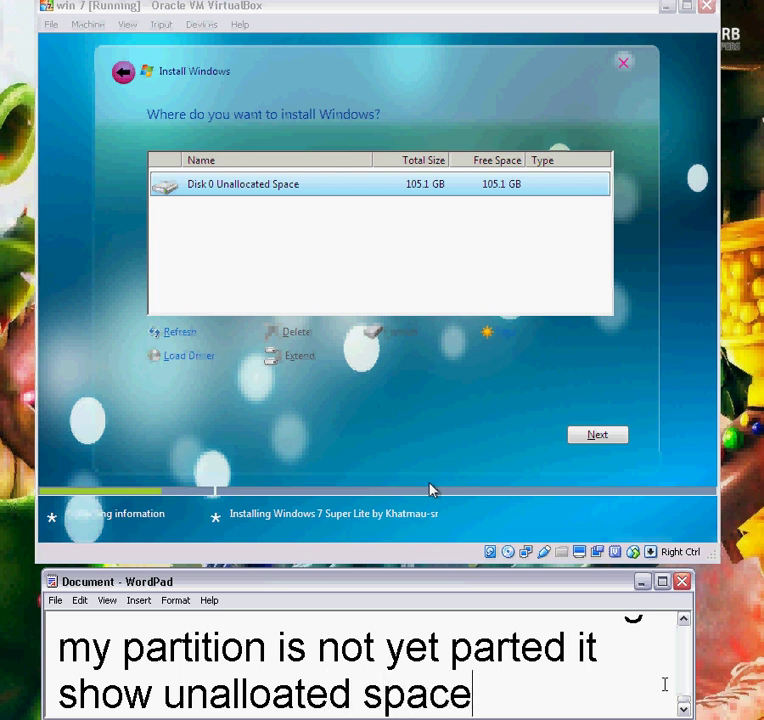
text( so lets )
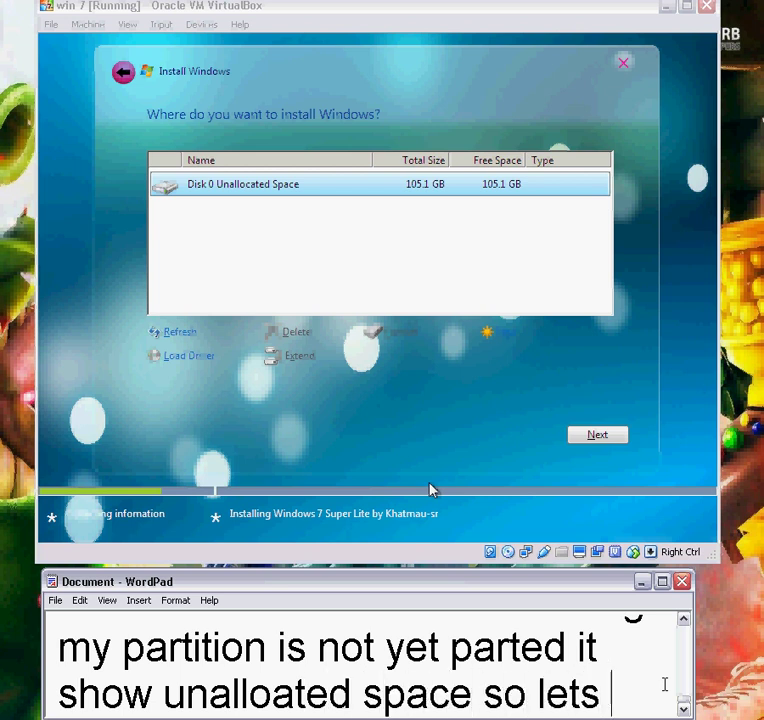
text(make partio)
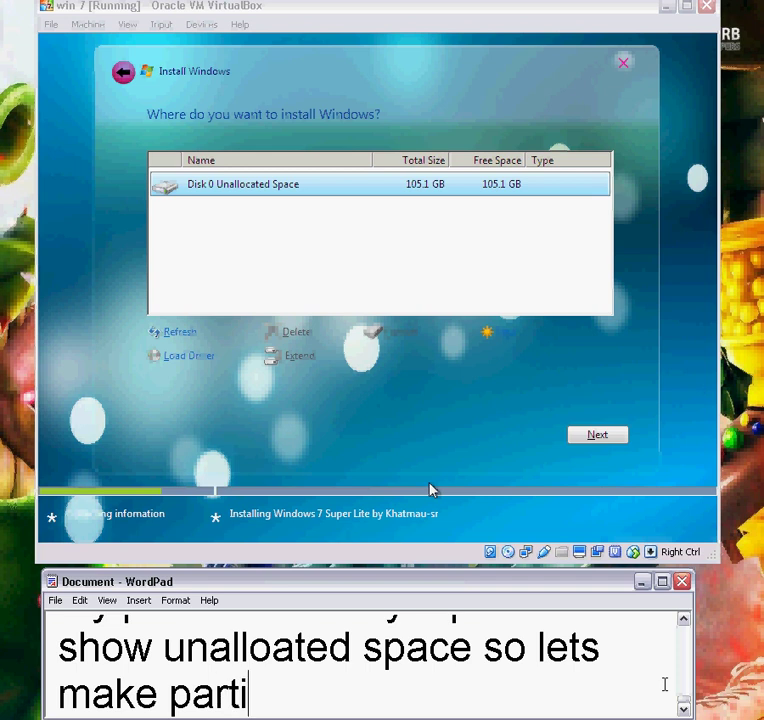
key(BackSpace)
key(BackSpace)
text(ition first)
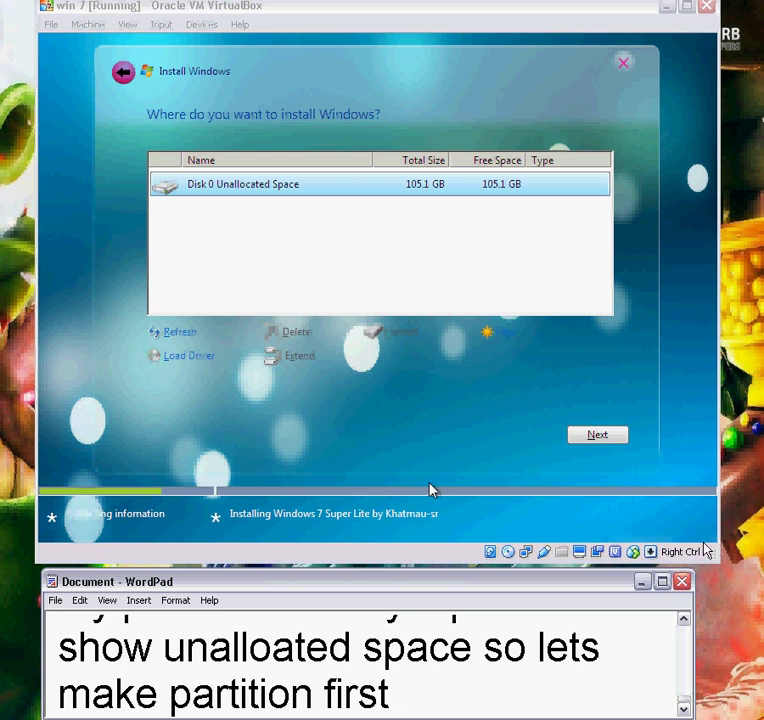
- Open the size setting for a new partition on the unallocated disk space and return to the WordPad note
click(501, 335)
key(alt+Tab)
text(cleic)
key(BackSpace)
key(BackSpace)
key(BackSpace)
key(BackSpace)
key(BackSpace)
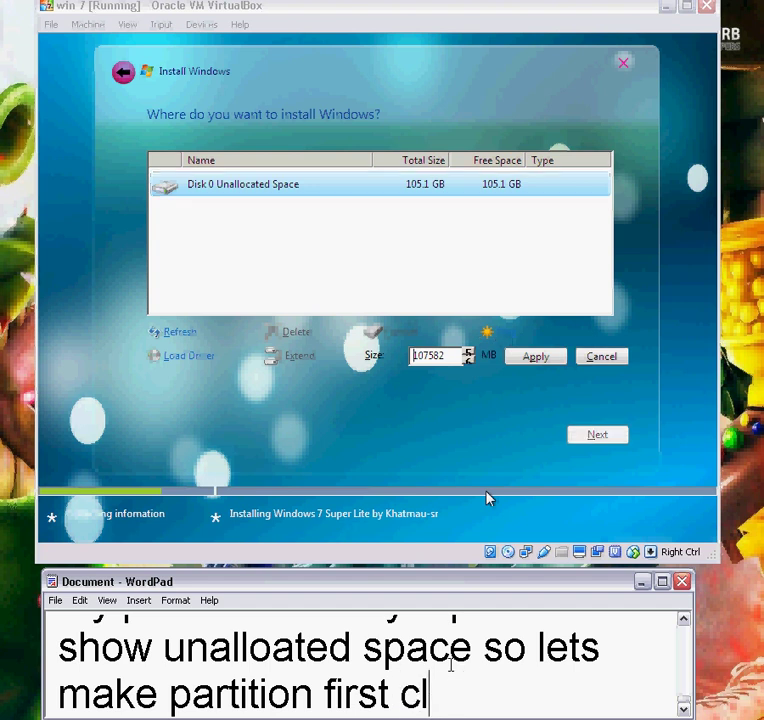
- Write "click new and it will display the drive size" on a new line of the note
key(Return)
text(click n)
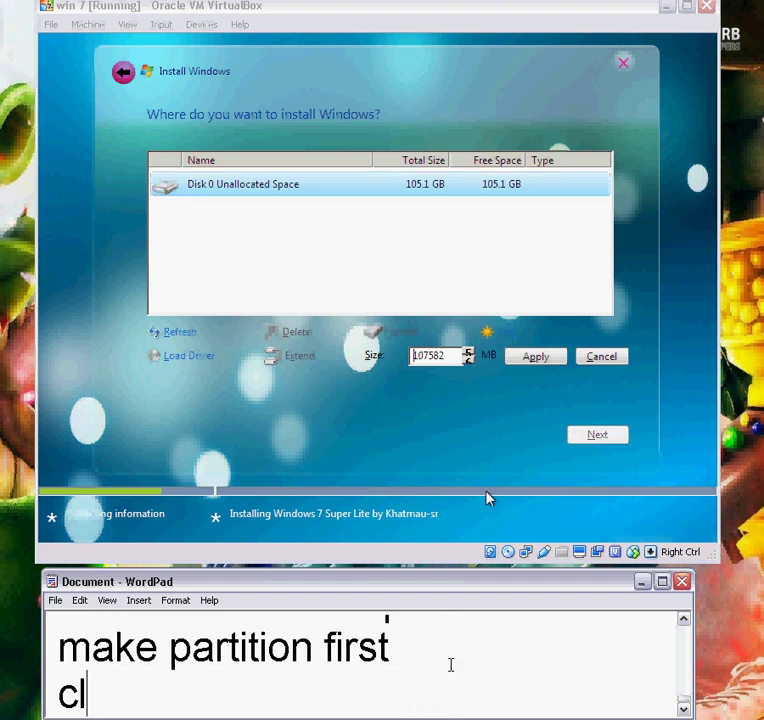
text(ew and it)
key(BackSpace)
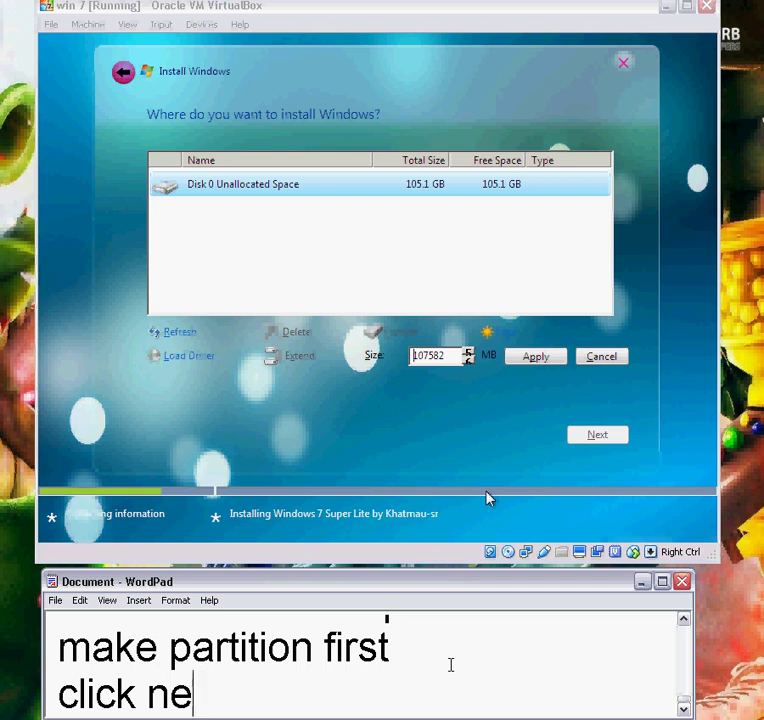
text(w and it wil)
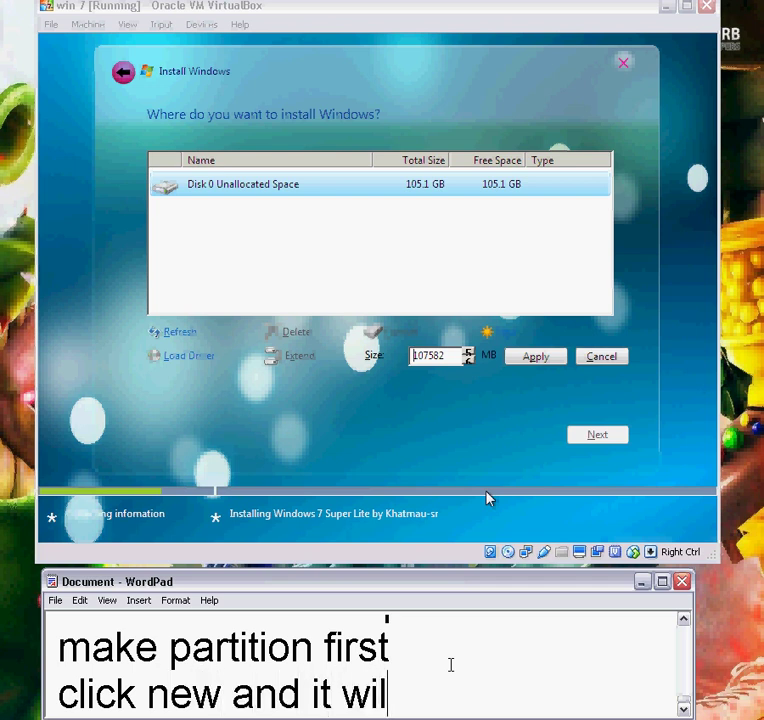
text(l display t)
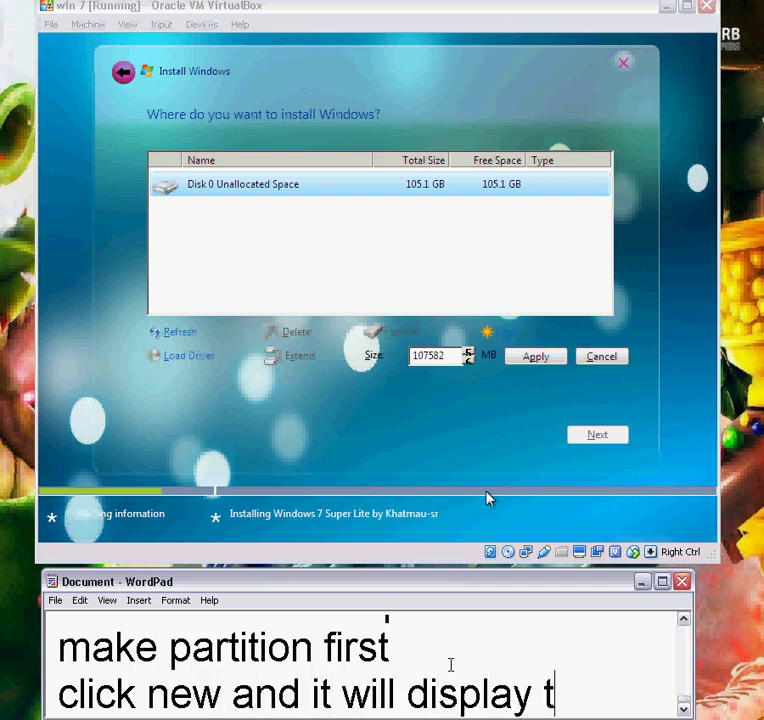
text(he drive sri)
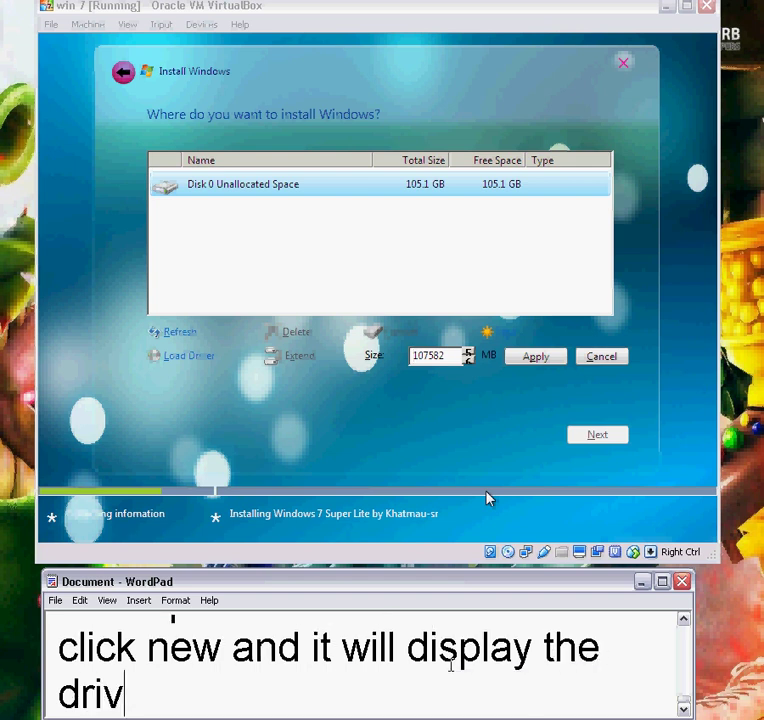
key(BackSpace)
key(BackSpace)
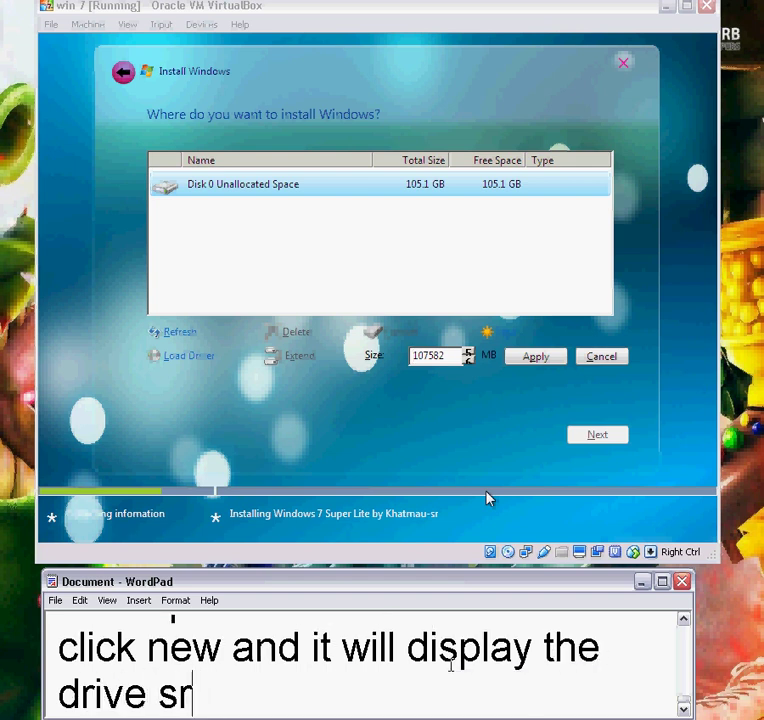
text(ize)
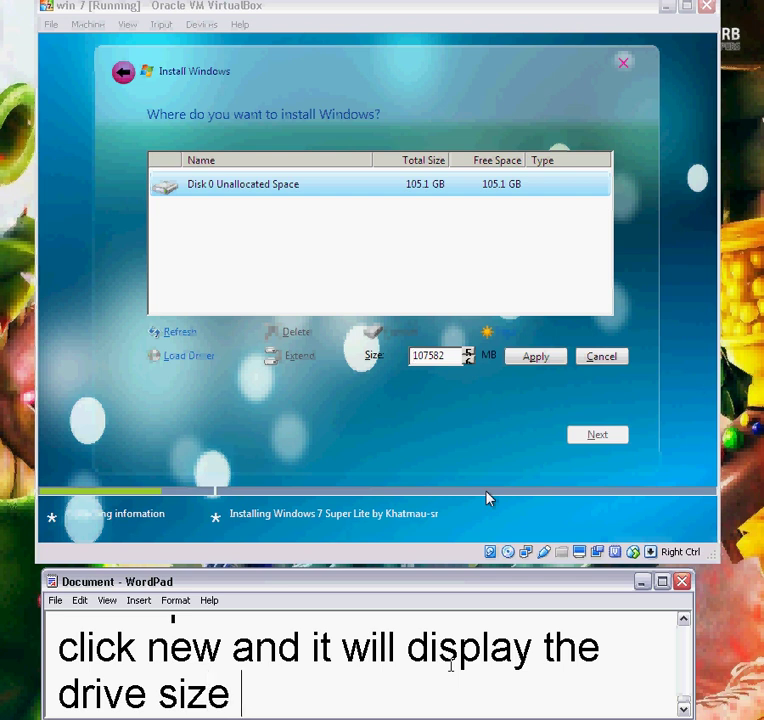
- Continue the note's sentence with "ill make two partition"
text( ill make)
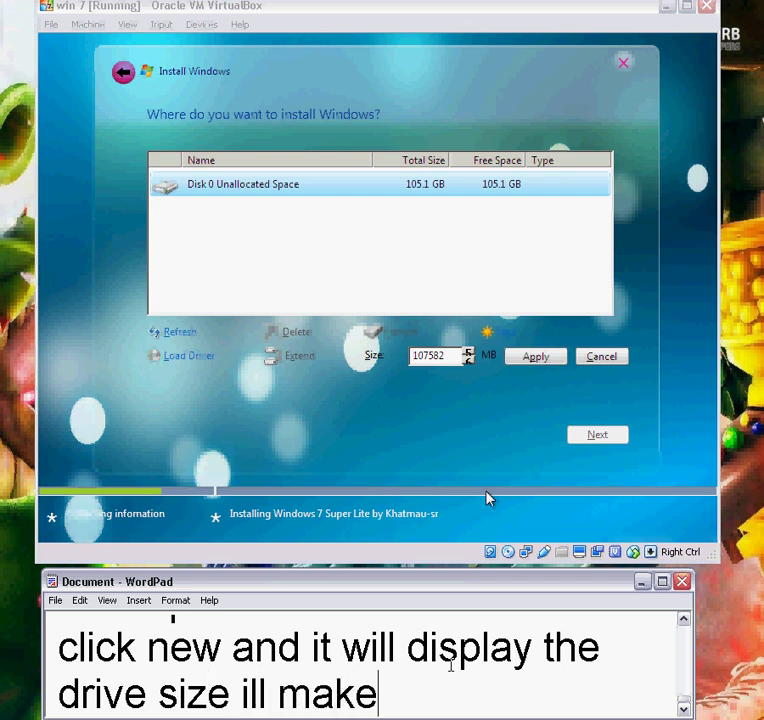
text( two partit)
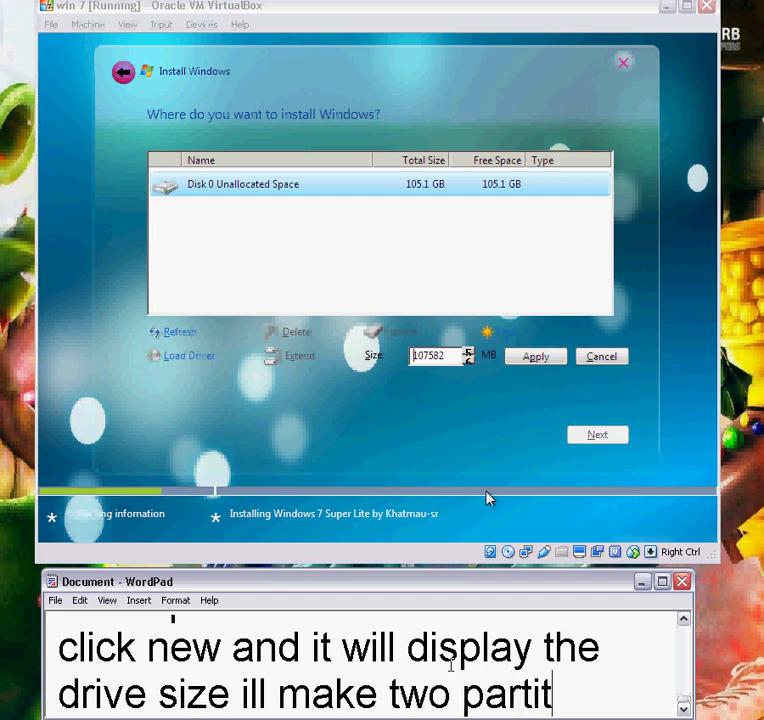
text(ion)
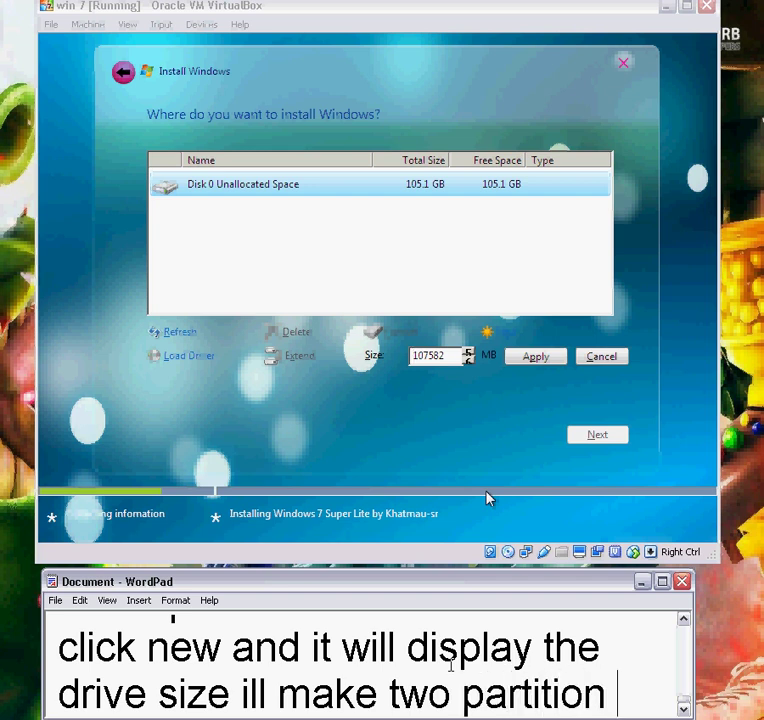
- Create the first partition on the unallocated disk space with a size of 50000 MB
click(444, 358)
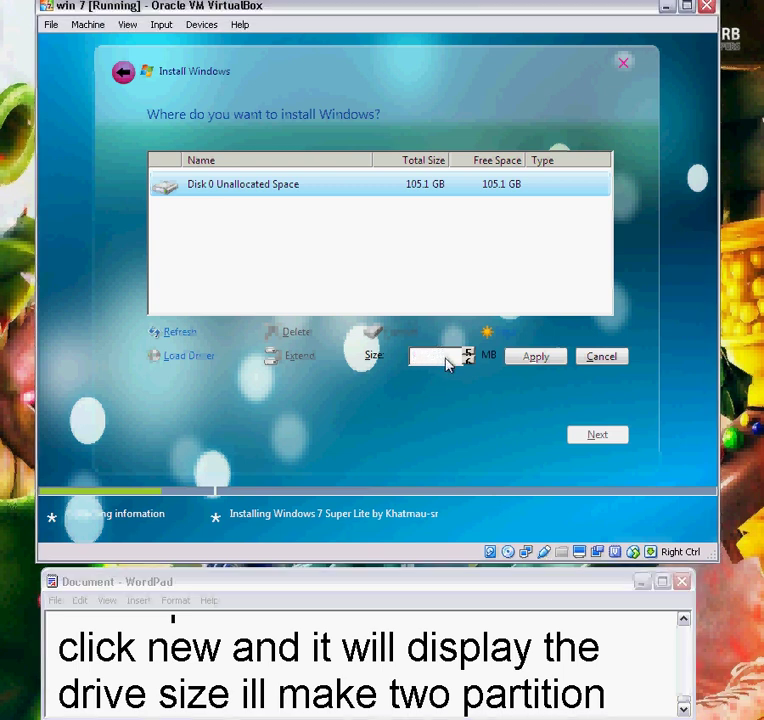
text(50000)
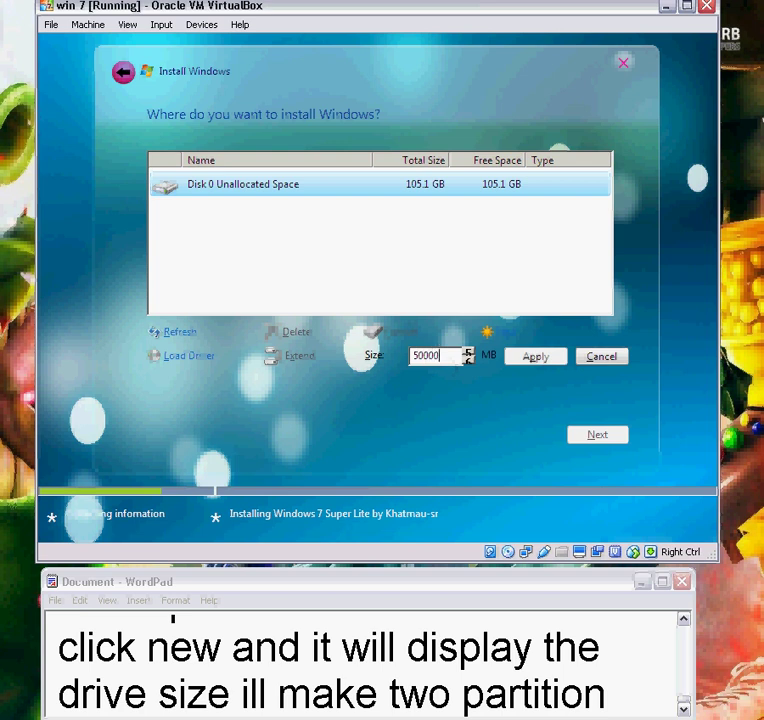
click(533, 360)
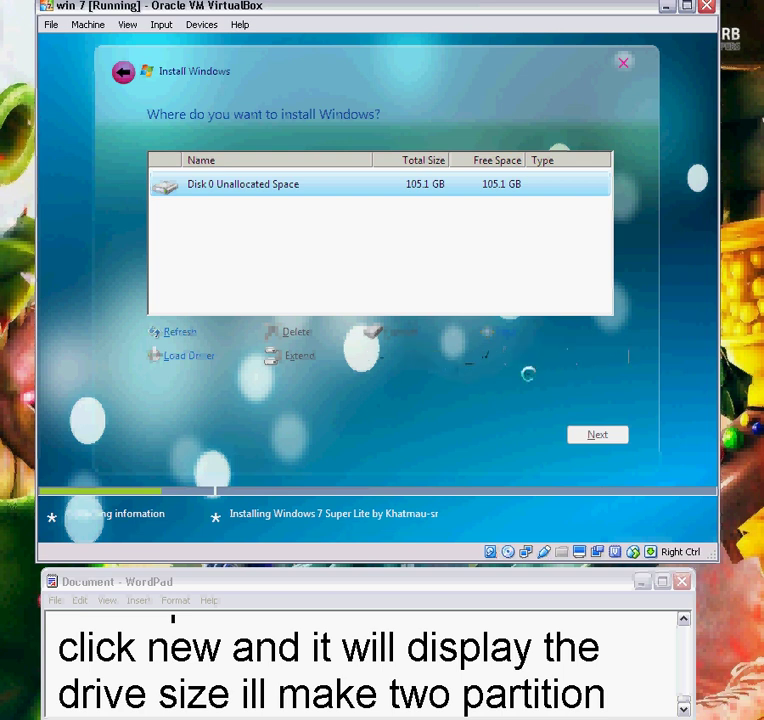
- Continue the note's sentence with "50 gb and other as 56 gb"
click(624, 688)
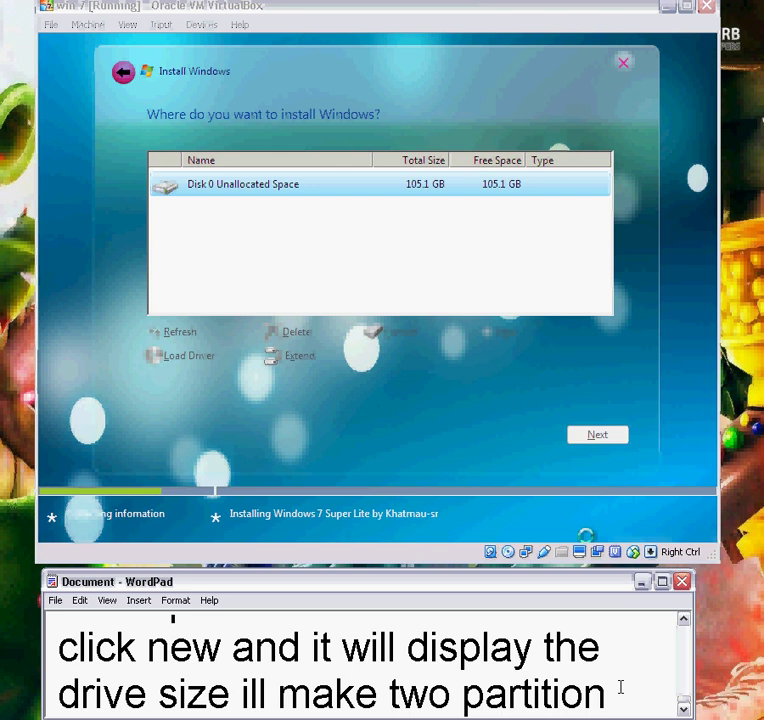
text(50 gb and )
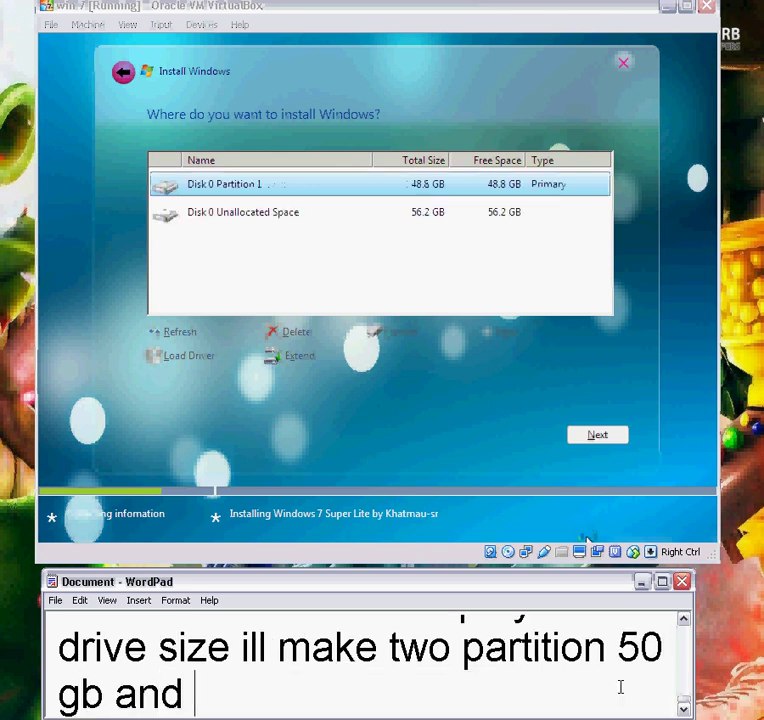
text(other )
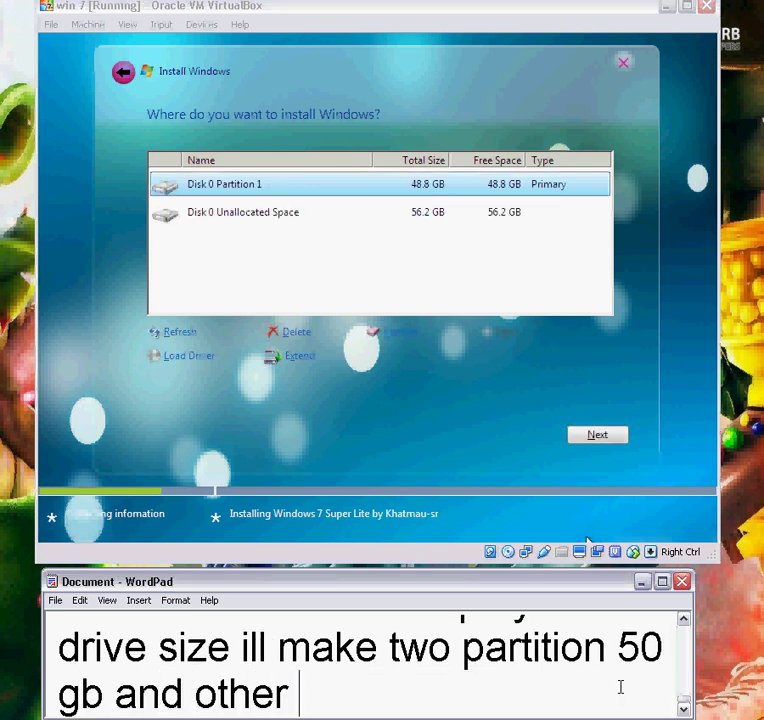
text(as 56 )
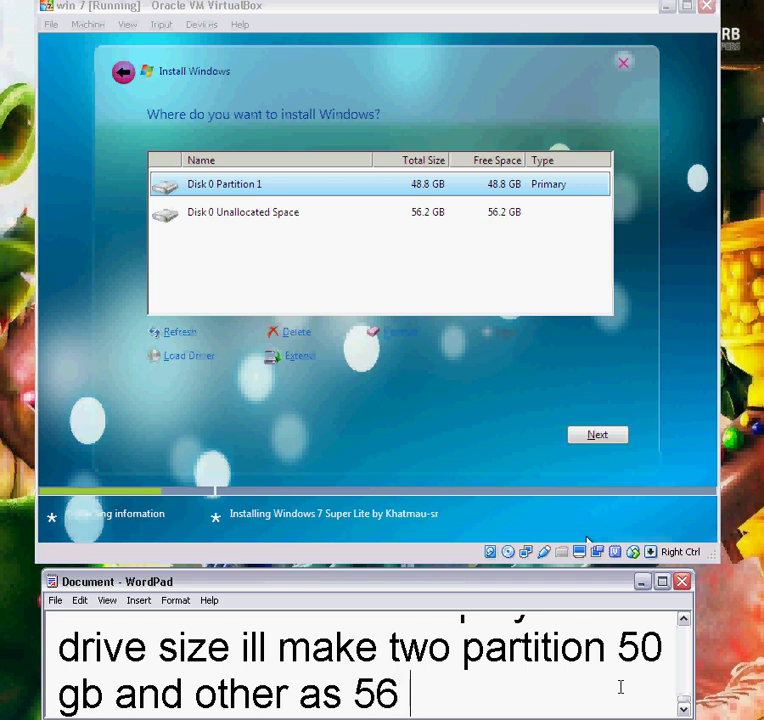
text(gb)
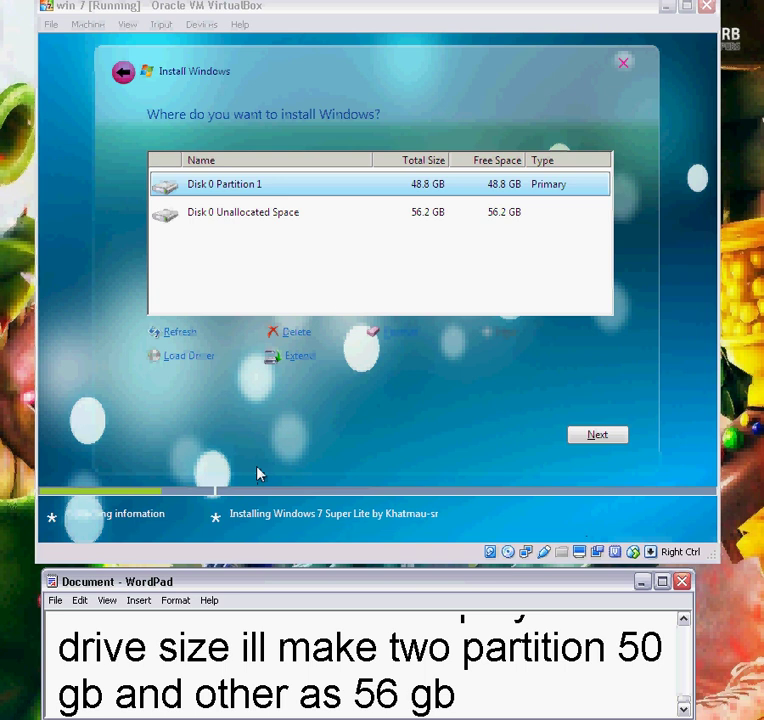
- Create a second partition from all the remaining unallocated space, keeping the offered size of 57580 MB
click(389, 226)
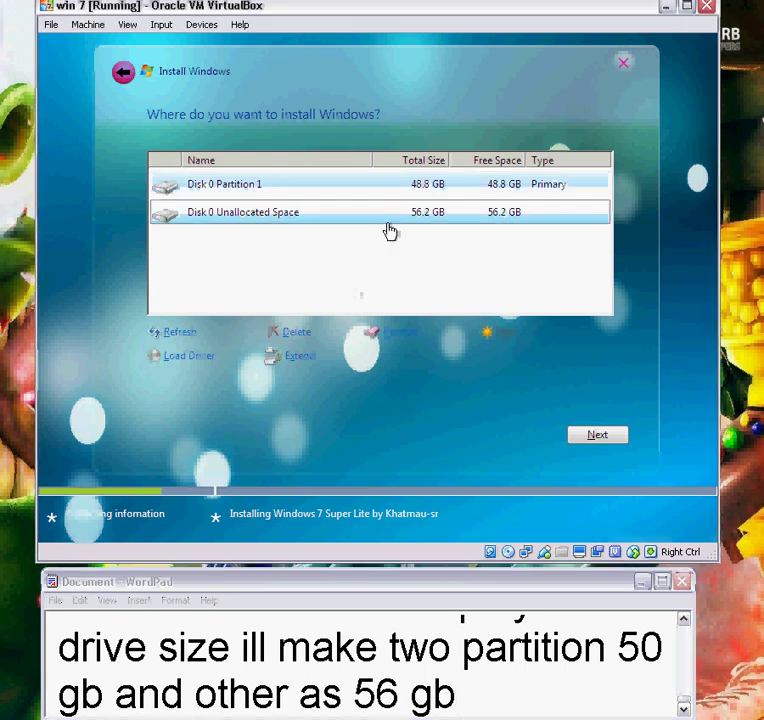
click(504, 335)
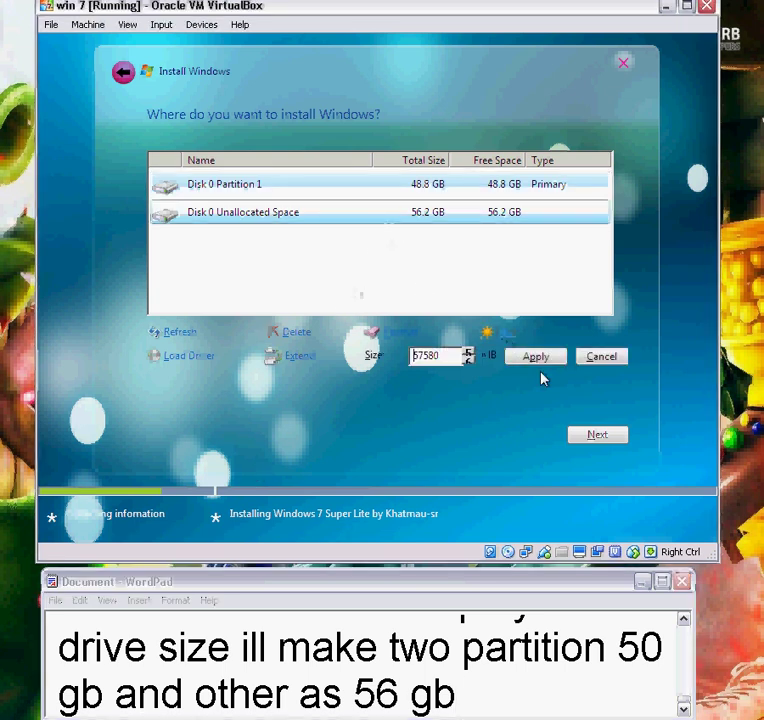
click(538, 358)
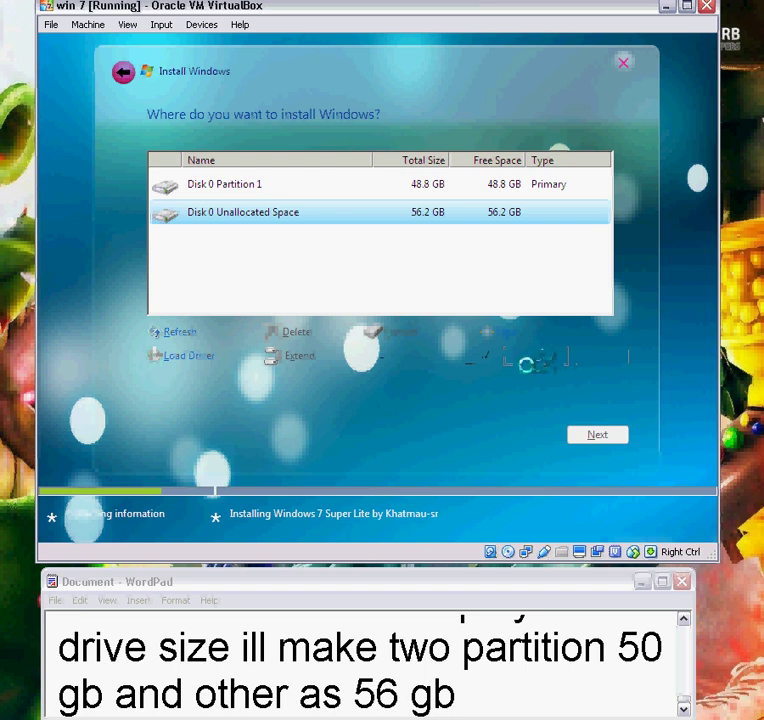
- Continue the WordPad note's sentence with "now select drive 1"
click(512, 670)
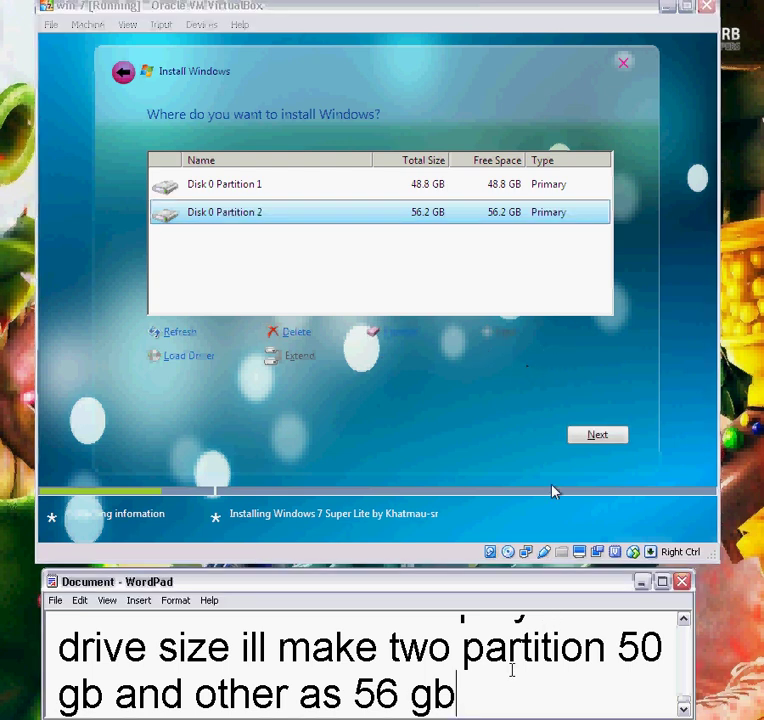
text(now slec)
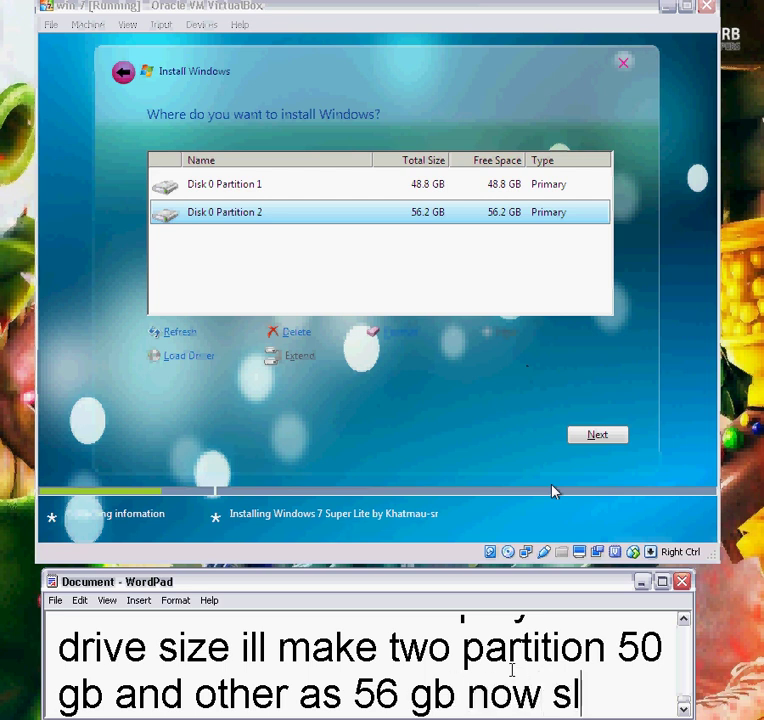
key(BackSpace)
key(BackSpace)
key(BackSpace)
text(elec)
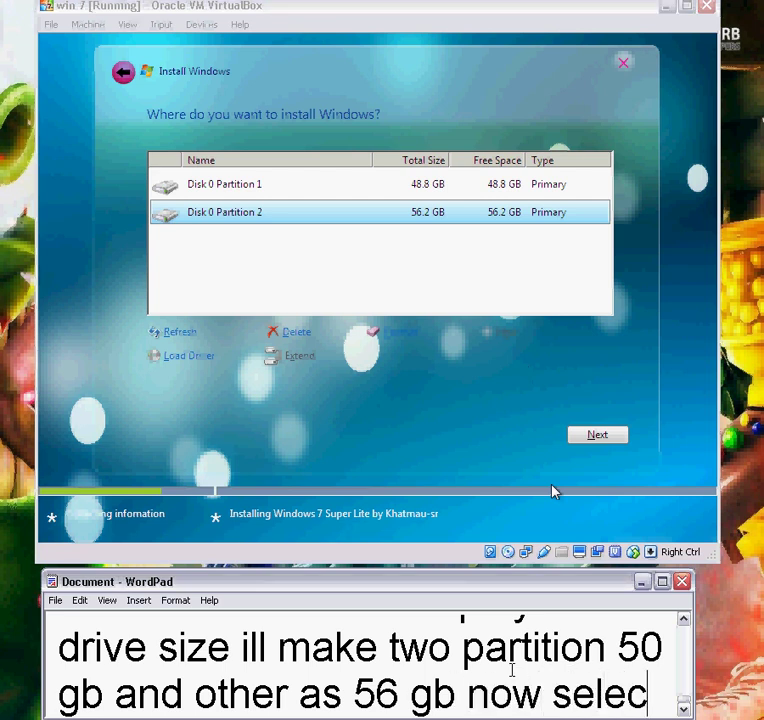
text(t driv)
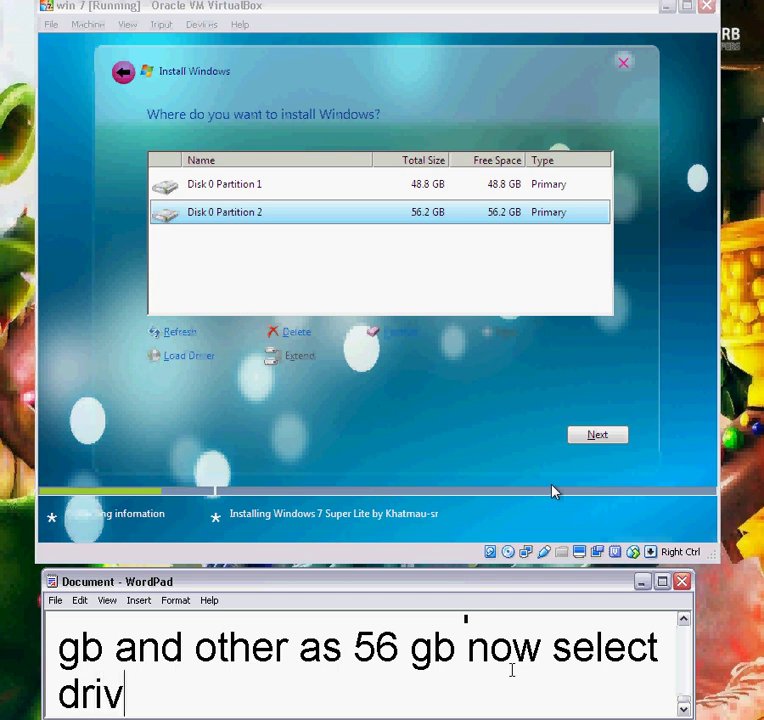
text(e 1 )
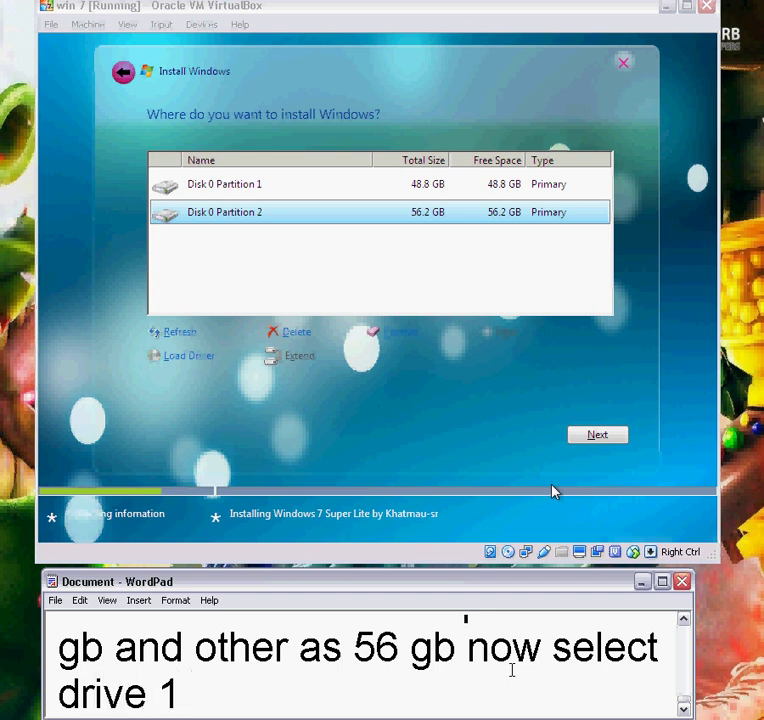
- Continue the note's sentence with "so windows can install in it without any slow response"
text(so window)
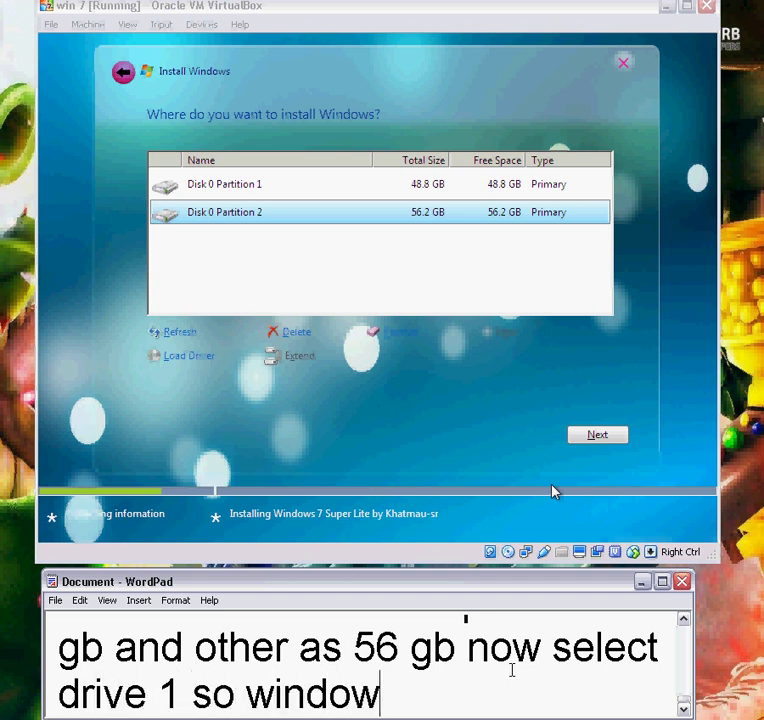
text(s can install in it without an)
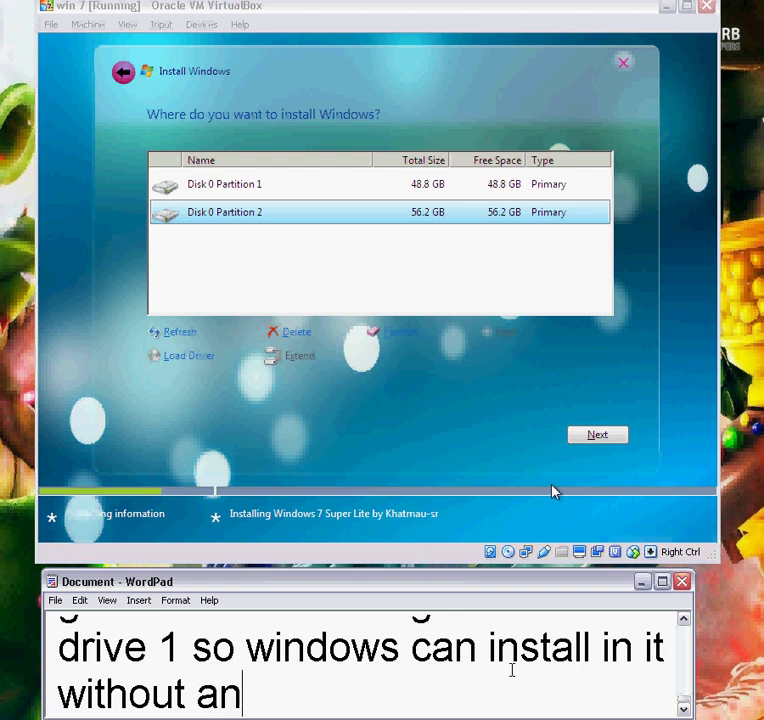
text(y slow re)
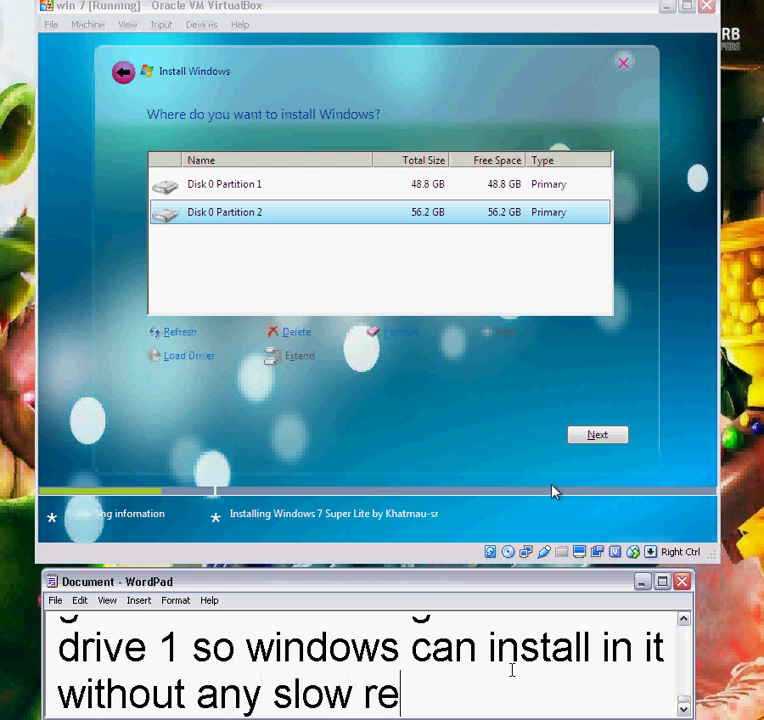
text(spose)
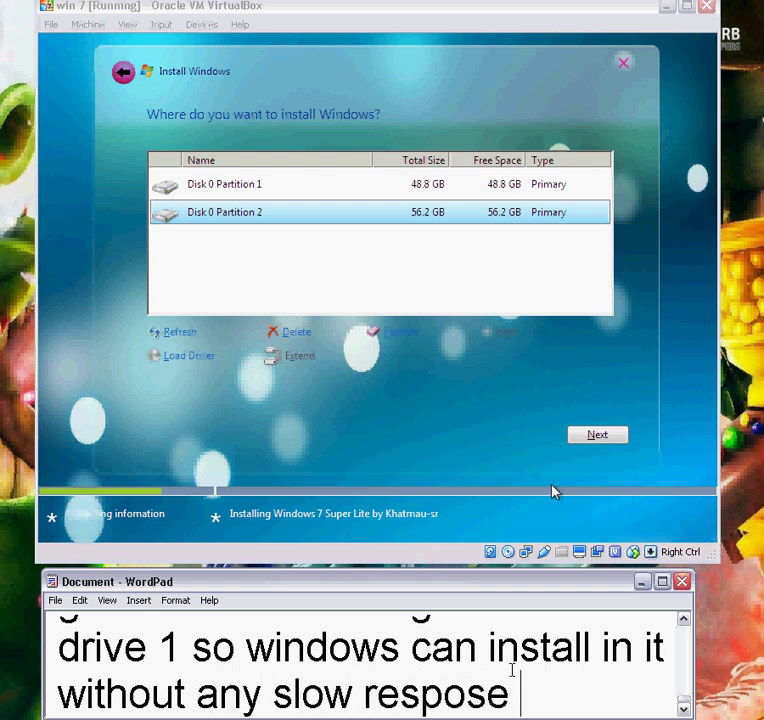
key(BackSpace)
key(BackSpace)
key(BackSpace)
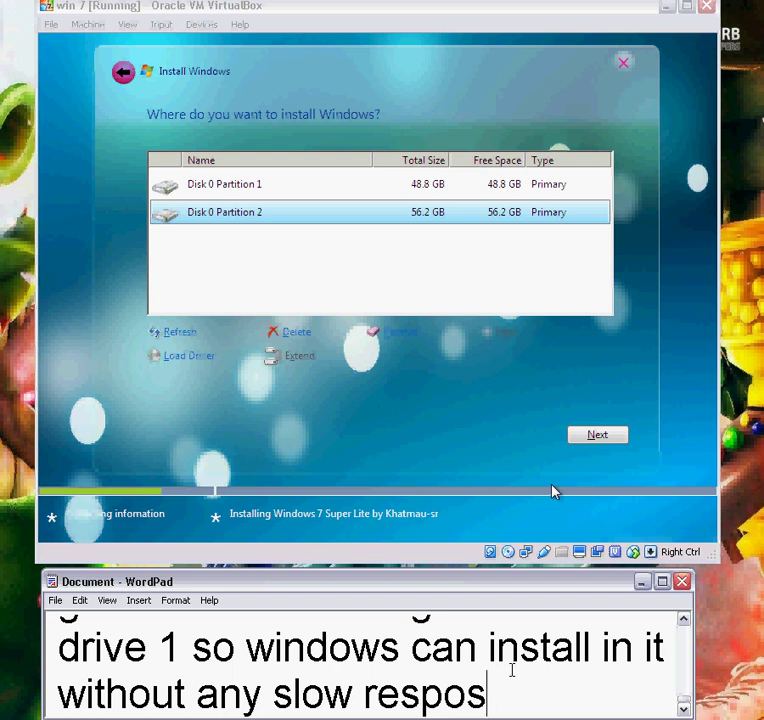
text(nse alwa)
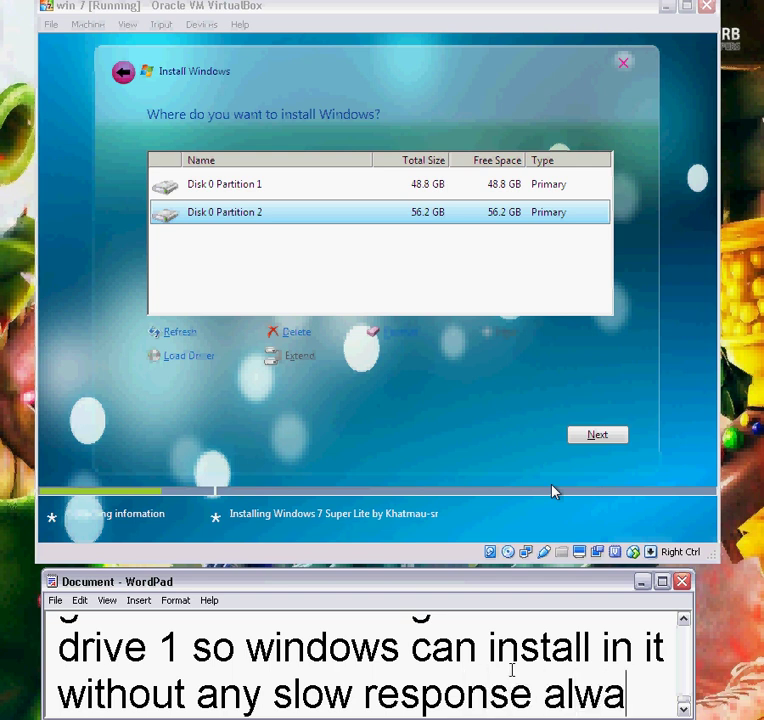
- Continue the note with "always try to install windows in first partition so next time"
text(ys try to)
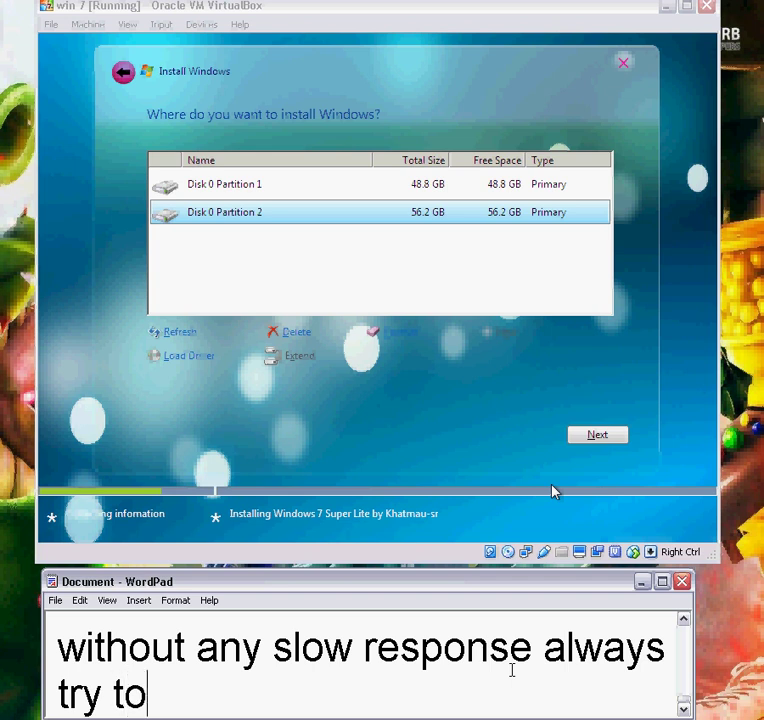
text( install wi)
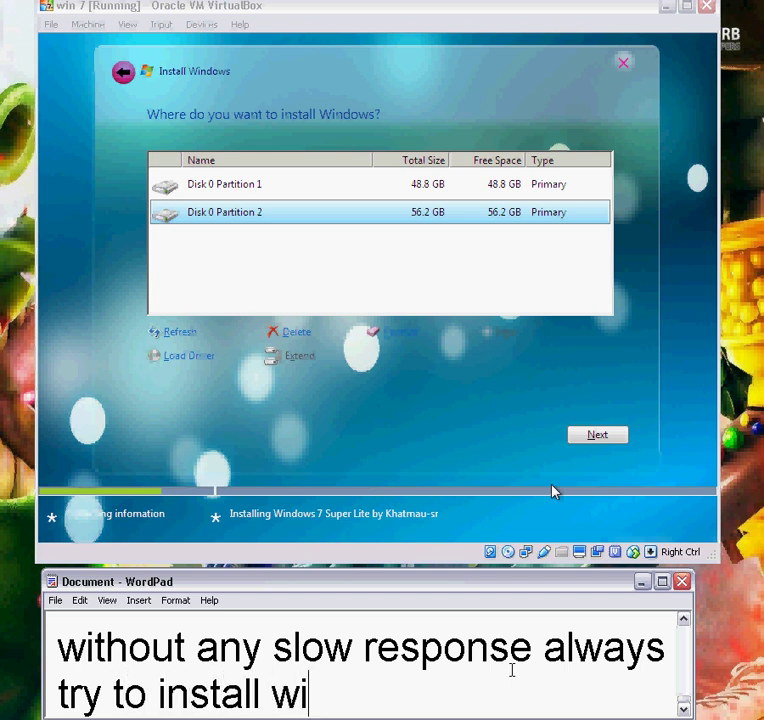
text(ndows in first p)
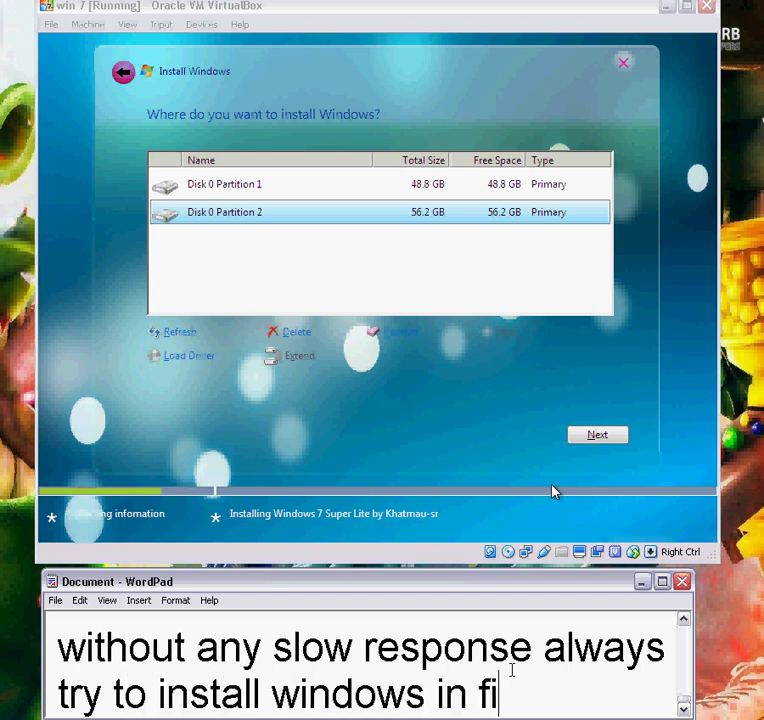
text(iio)
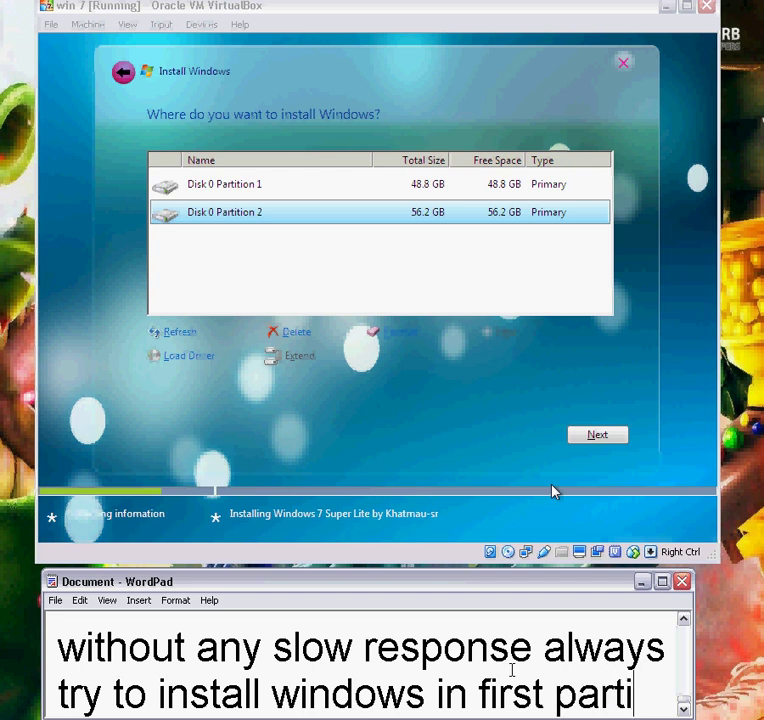
scroll(511, 670, down, 1)
key(BackSpace)
key(BackSpace)
text(tion so next time n)
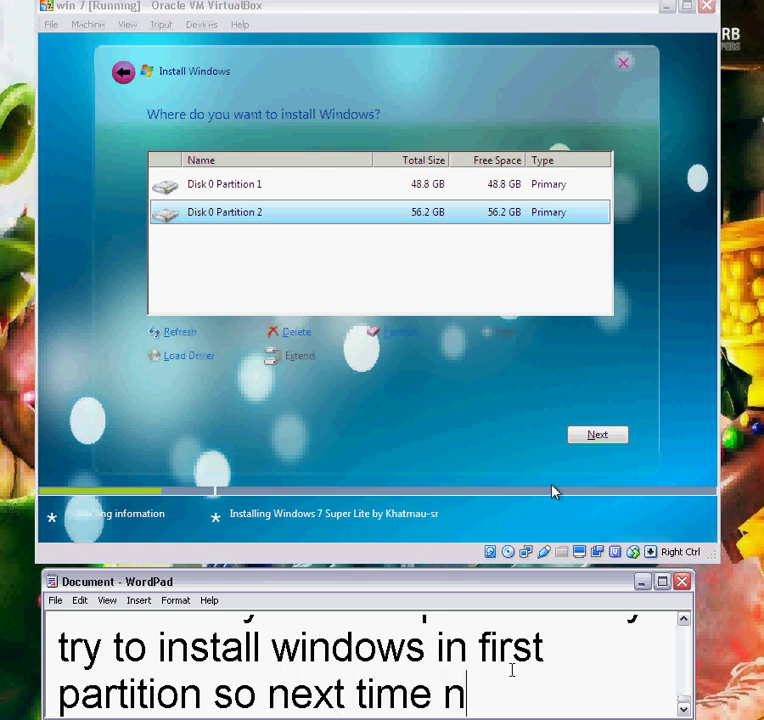
- Finish the note's sentence with "no data lose or etc problems"
text(o data l)
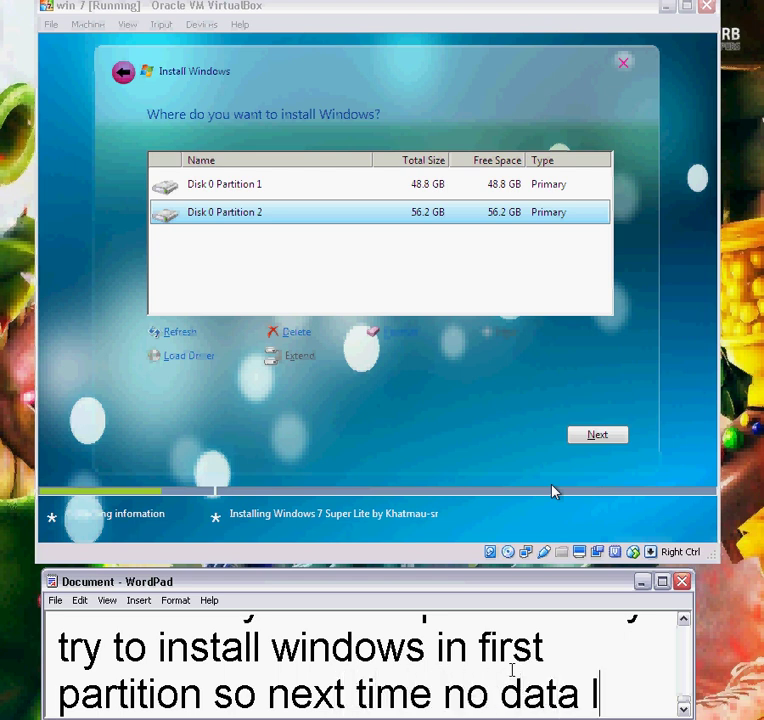
text(ose or )
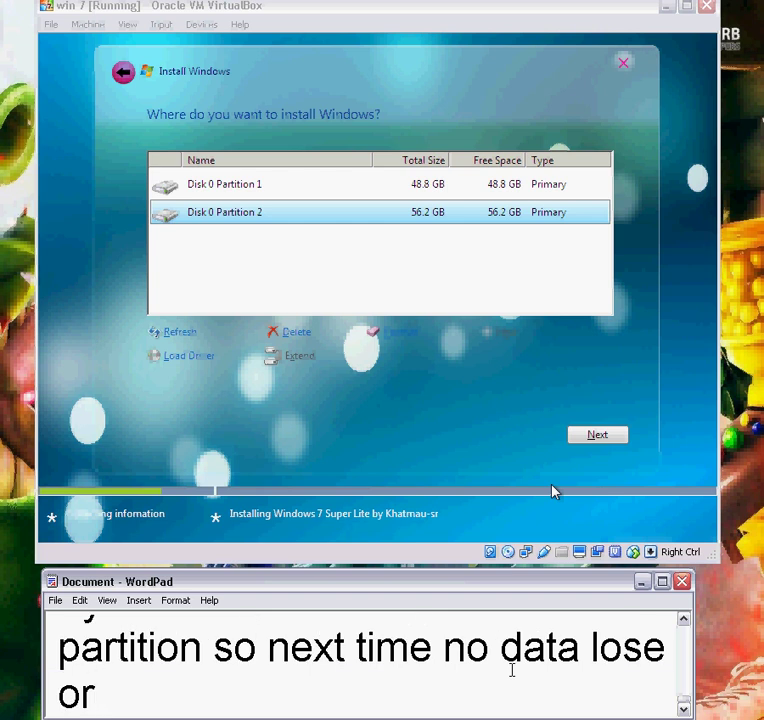
text(ect)
key(BackSpace)
key(BackSpace)
text(tc problems)
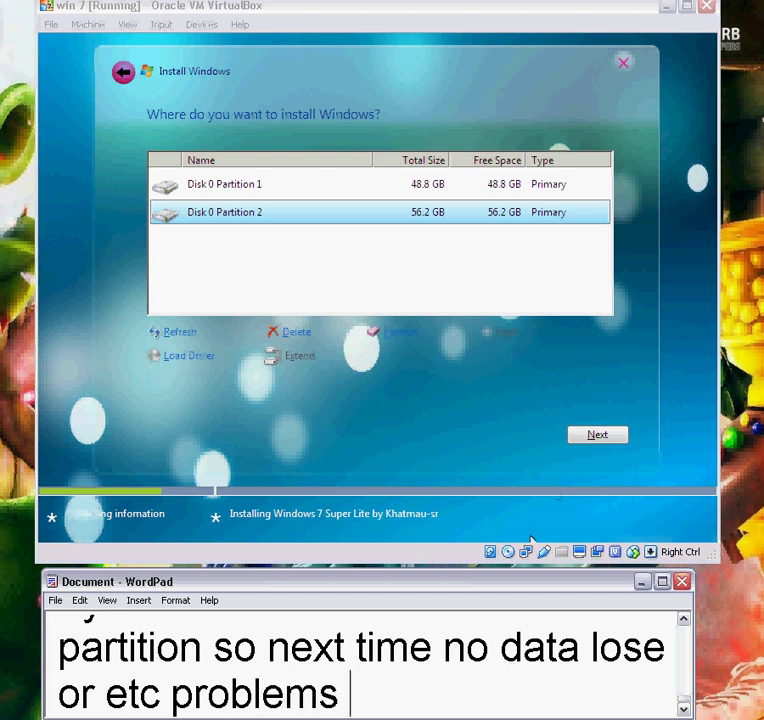
- Select Disk 0 Partition 1 and continue the note with "first format it by clicking on format so it clean the drive partition"
click(541, 184)
click(541, 184)
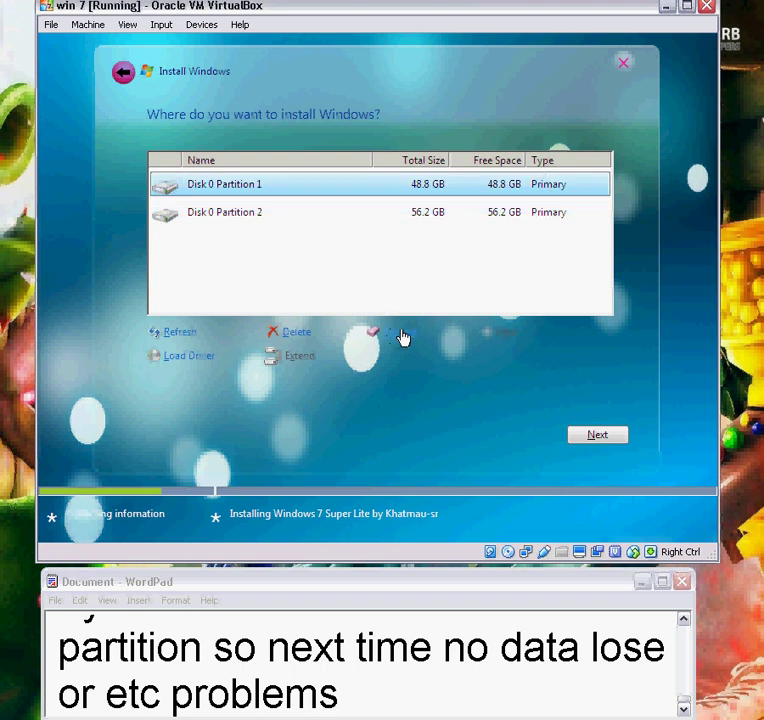
click(376, 685)
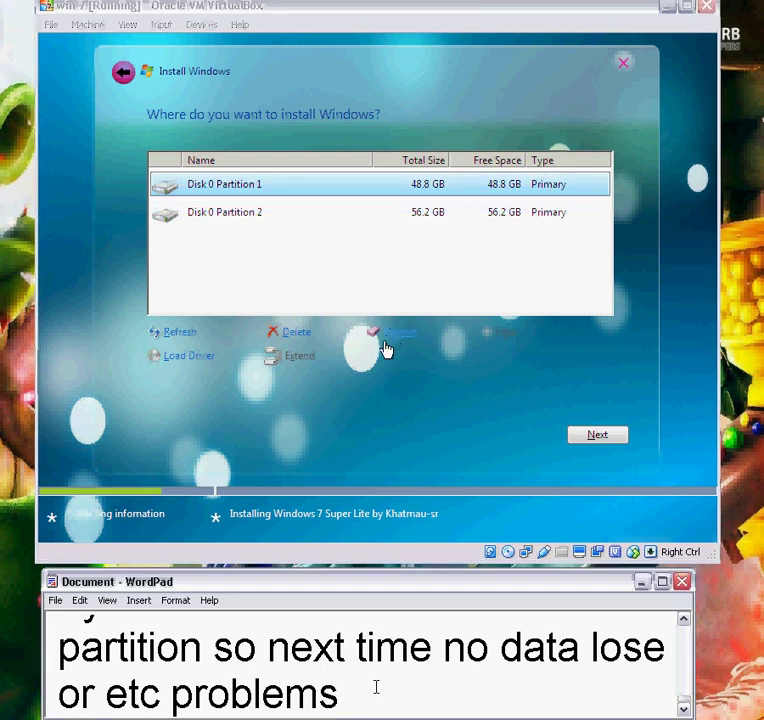
text(first format it by)
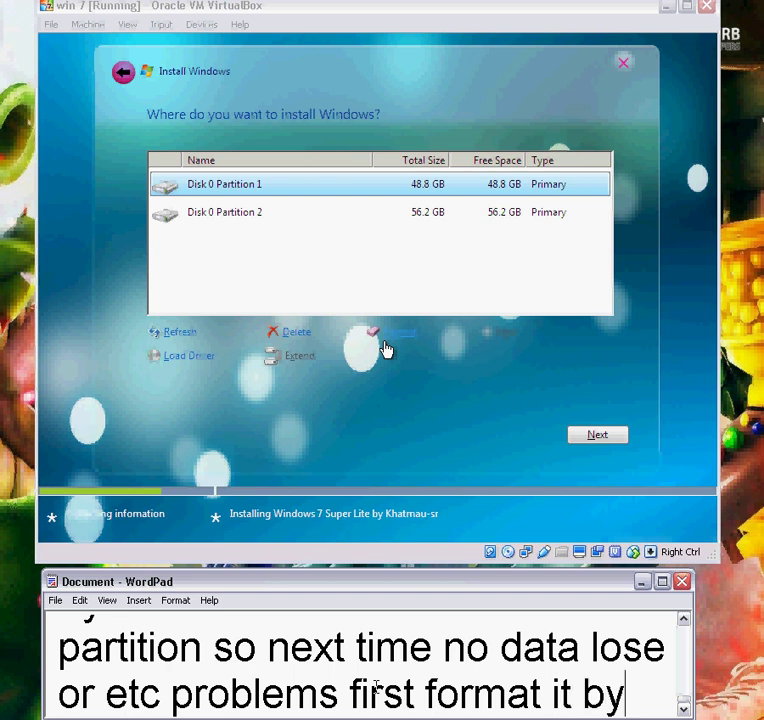
text( clicking)
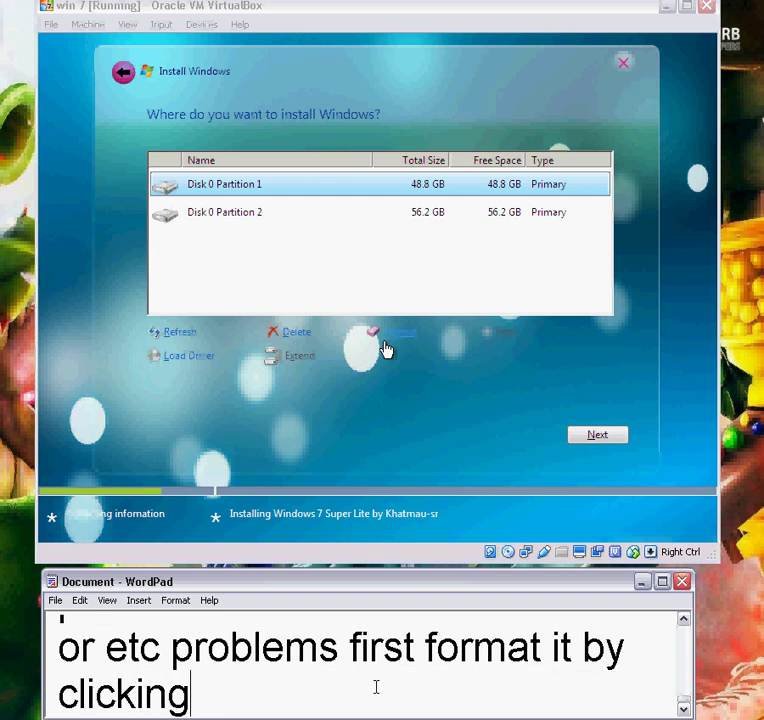
text( on format so it clean the drive )
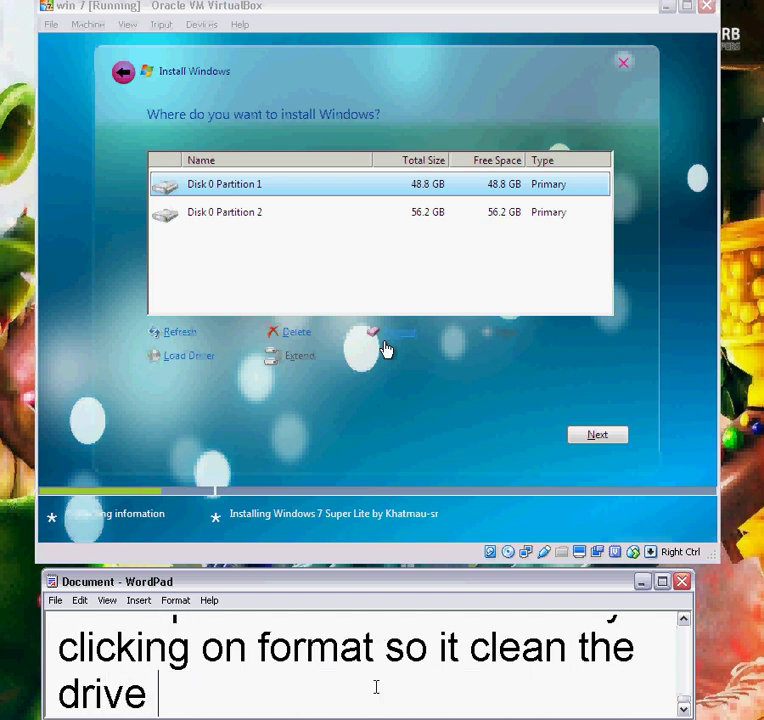
text(partition)
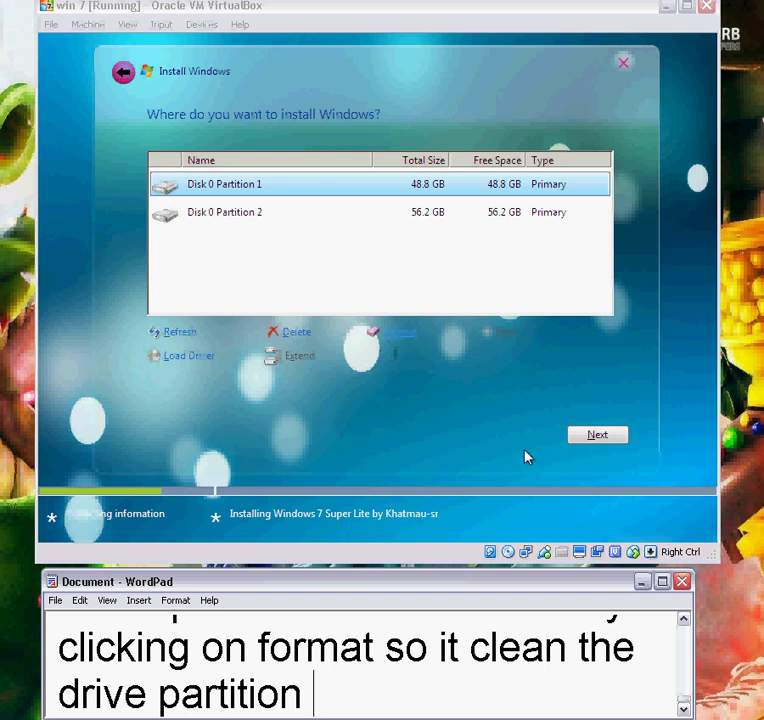
- Format Disk 0 Partition 1 in the Windows installer and accept the data-loss confirmation
click(399, 334)
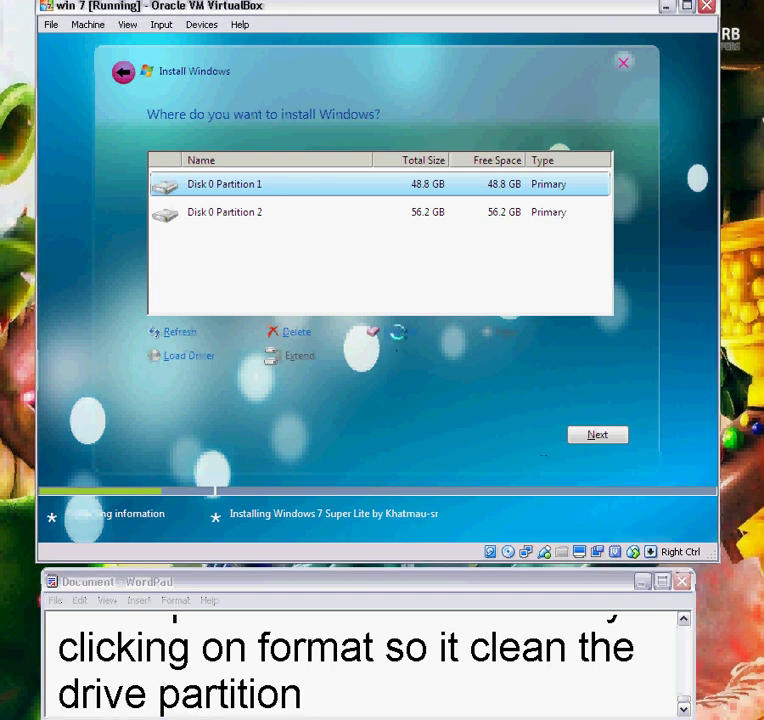
click(478, 358)
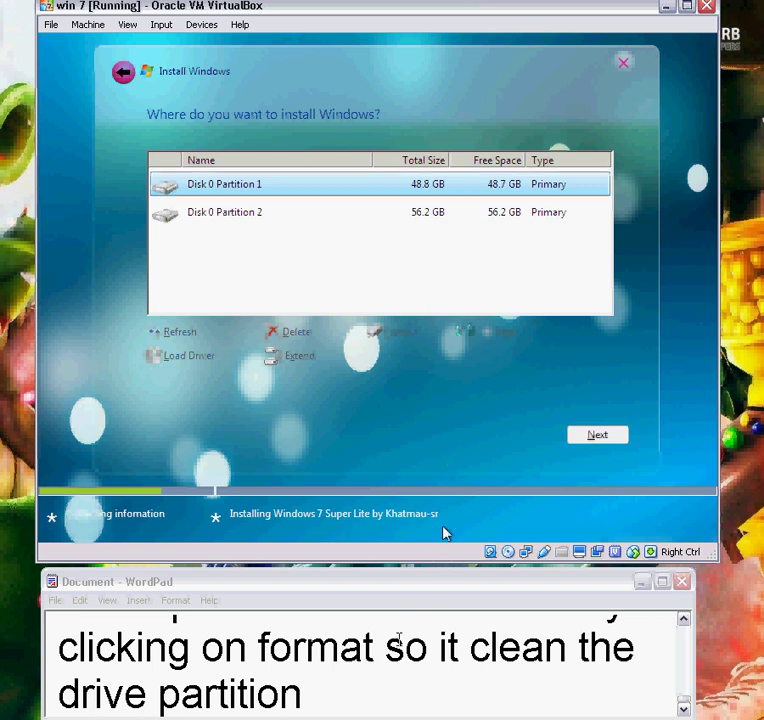
- Add a new line to the WordPad note reading "here partiton is formating done"
click(354, 683)
key(Return)
text(h)
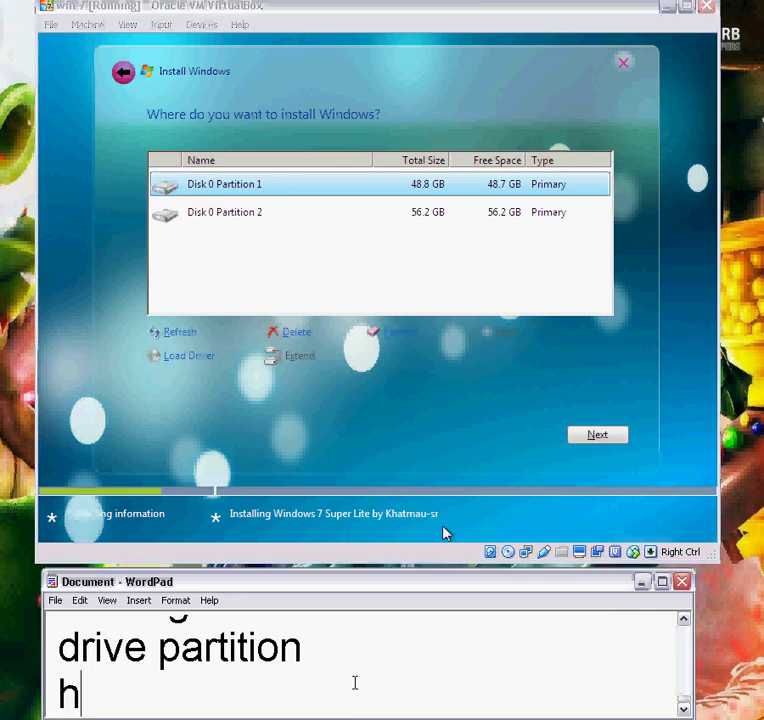
text(ere partit)
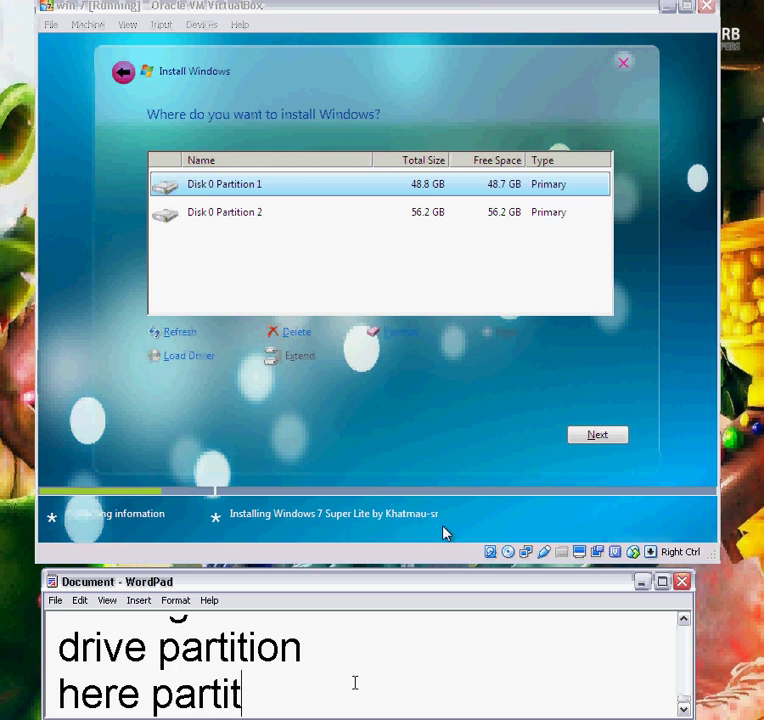
text(on is formating)
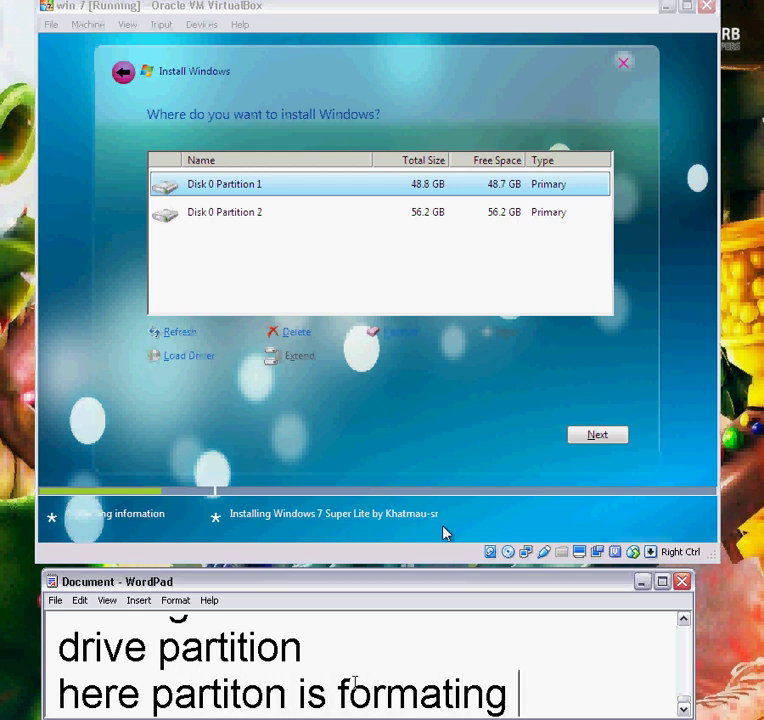
key(Return)
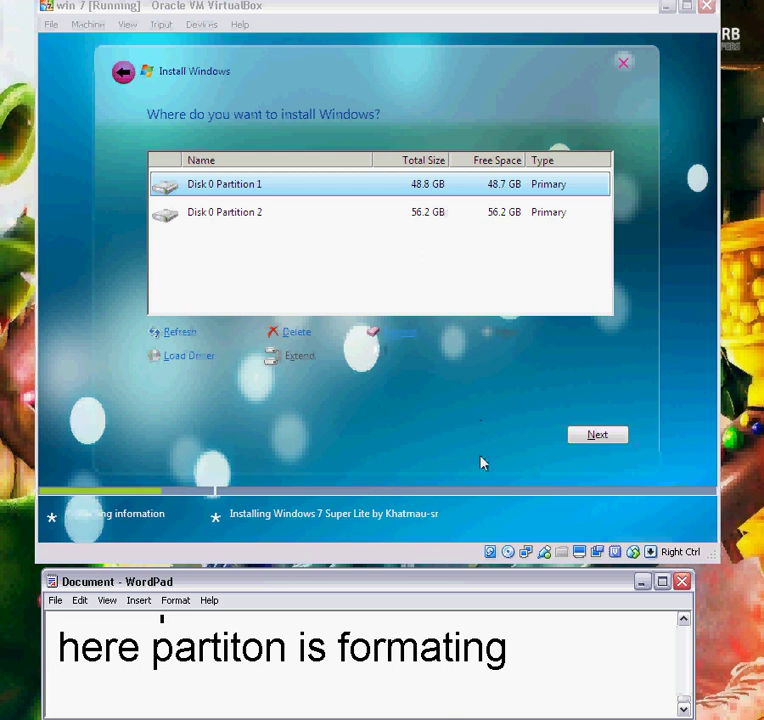
click(534, 650)
text(d)
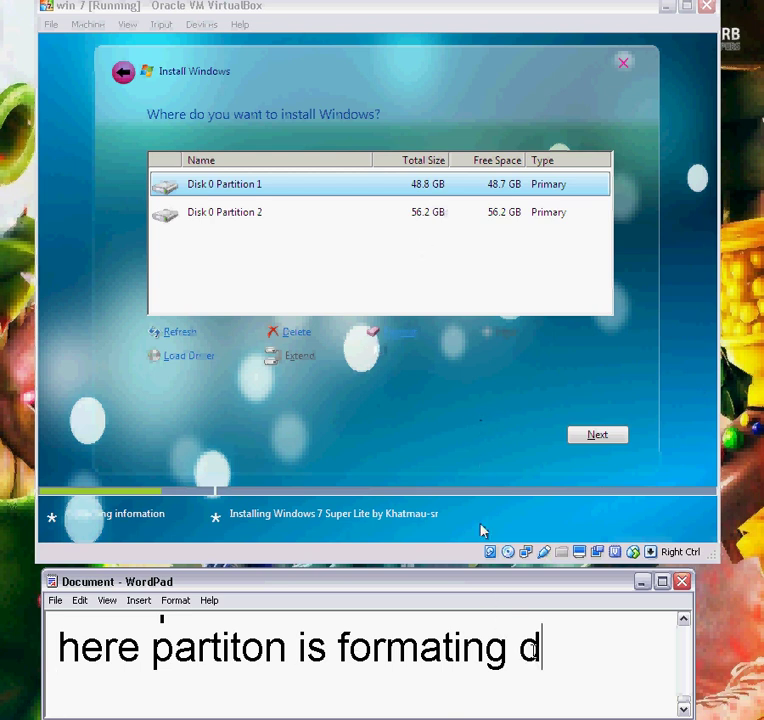
text(one)
- Add a new line to the WordPad note reading "now select it and click next"
key(Return)
text(\)
key(BackSpace)
text(now slect)
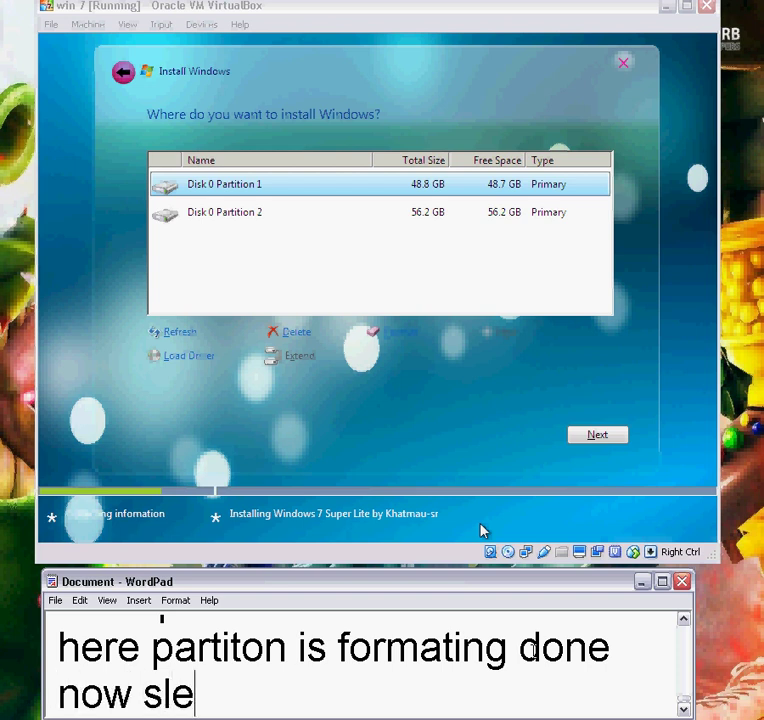
key(BackSpace)
key(BackSpace)
key(BackSpace)
key(BackSpace)
text(ec)
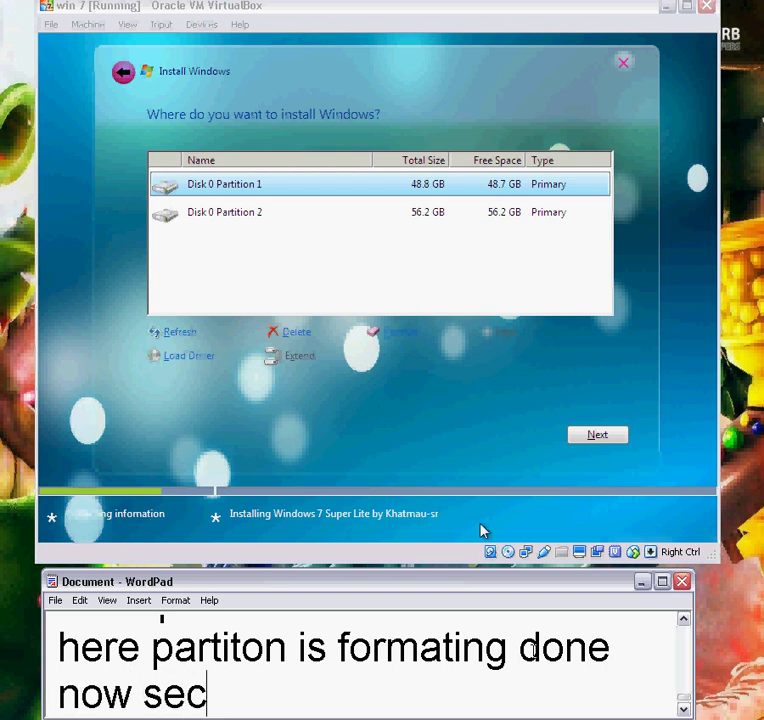
key(BackSpace)
text(lect )
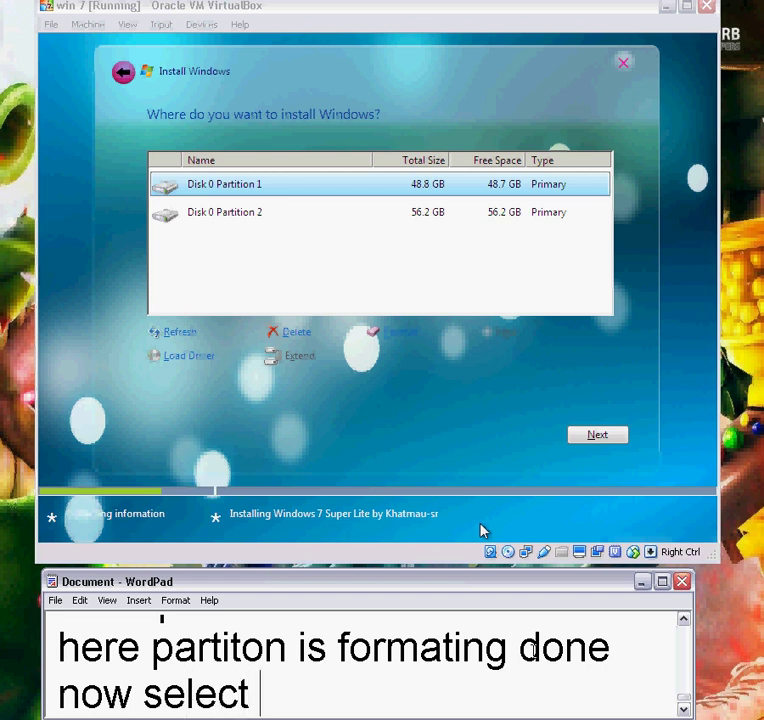
text(it and click )
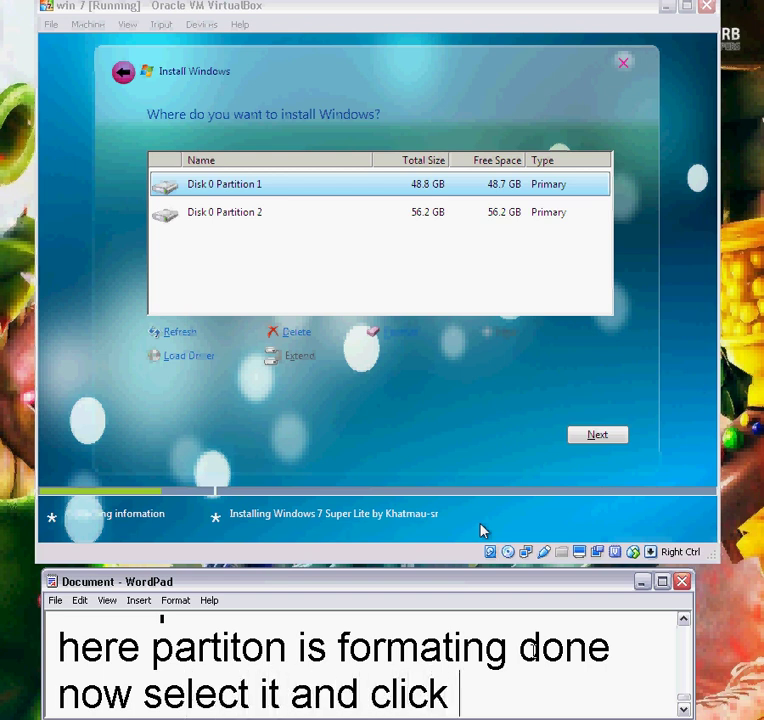
text(next)
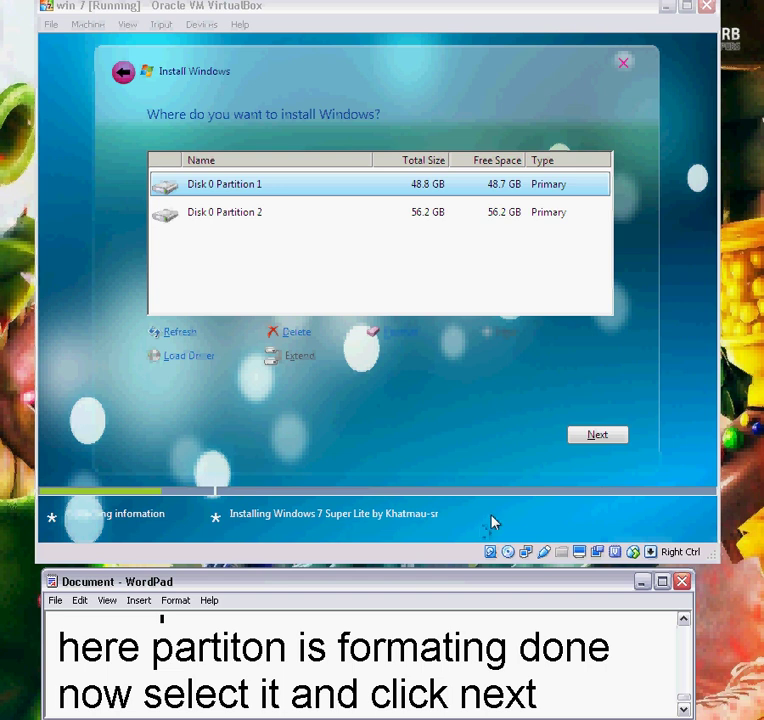
- Choose Disk 0 Partition 1 as the install location in the Windows installer and proceed with the installation
click(490, 192)
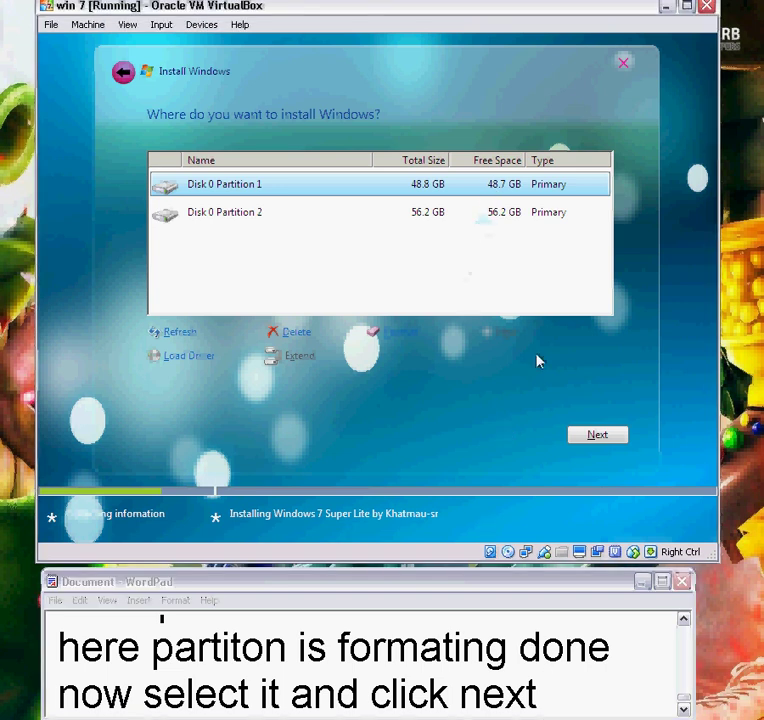
click(590, 434)
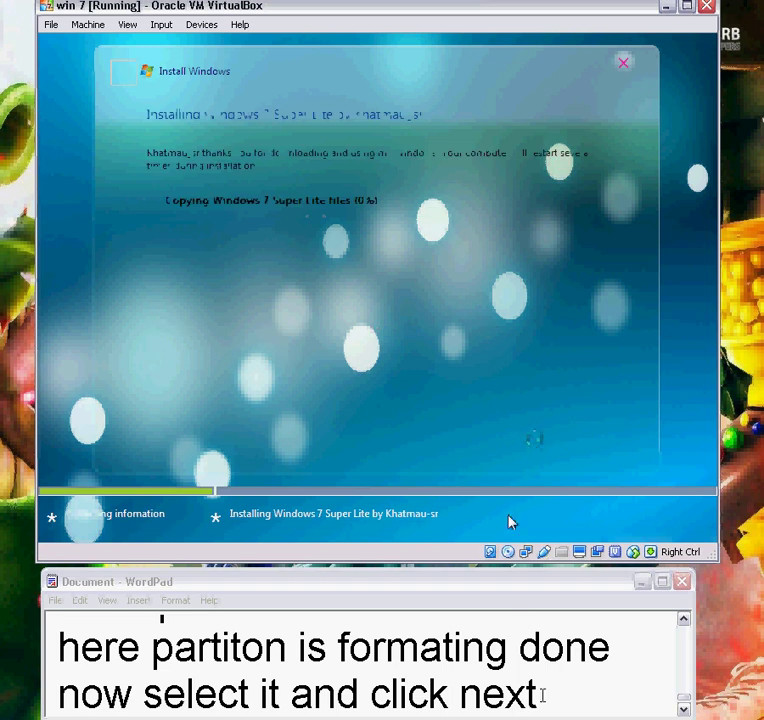
- Switch to WordPad and add a new line reading "here your windows main file are copying in to your patition"
key(alt+Tab)
key(Return)
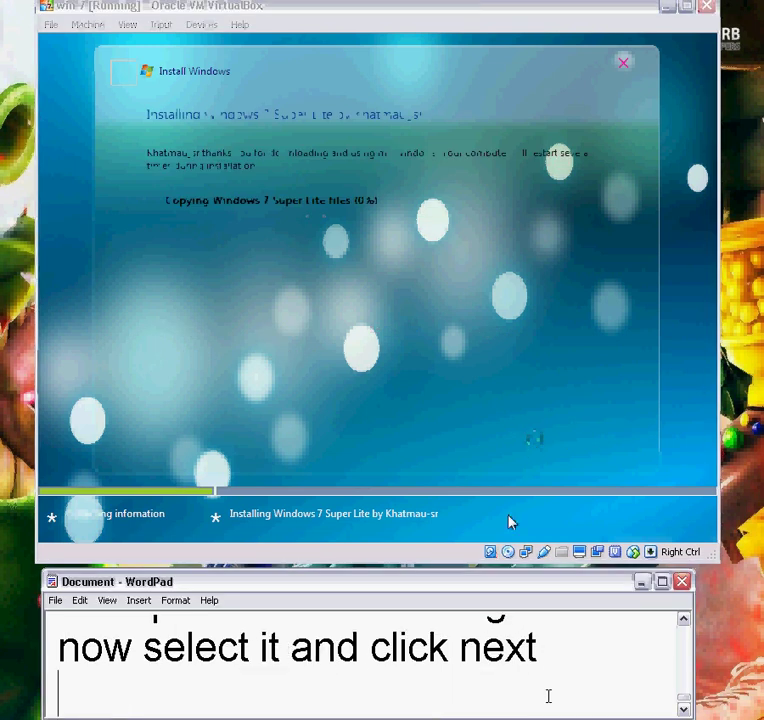
text(here your )
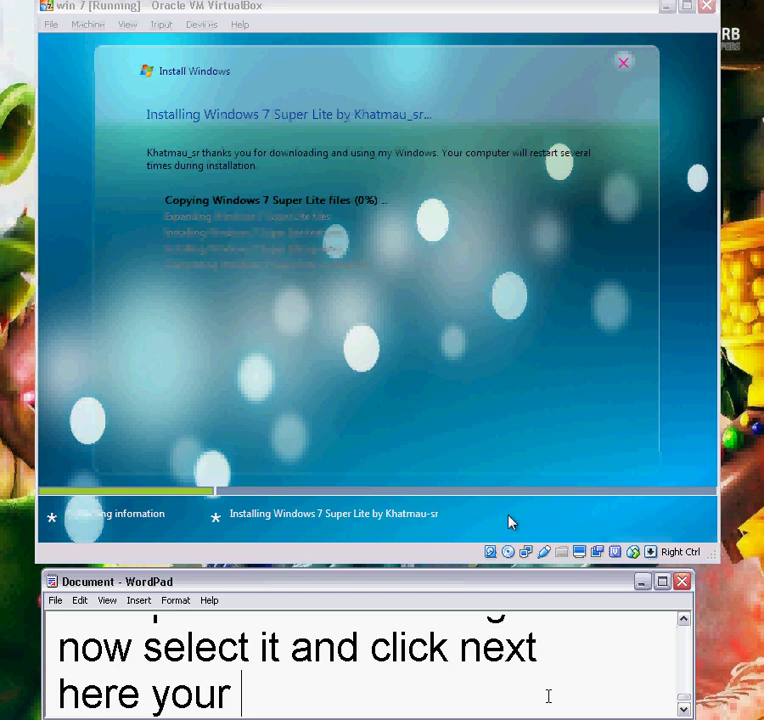
text(windows main)
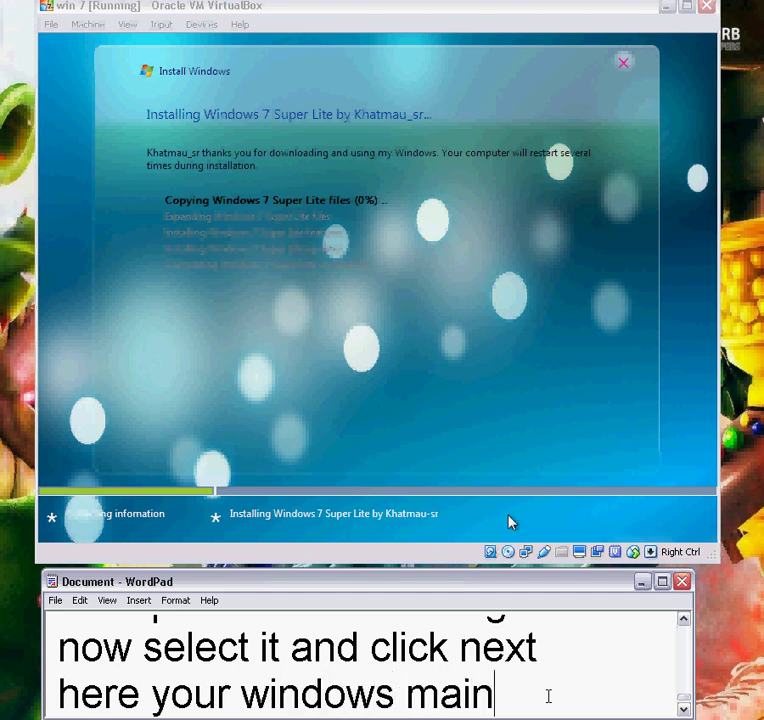
text( file are)
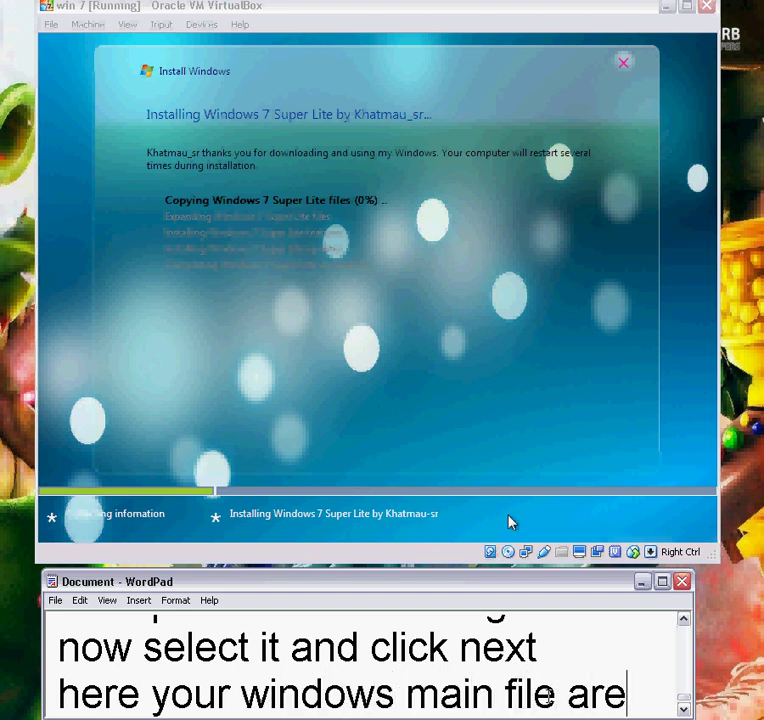
text( copy)
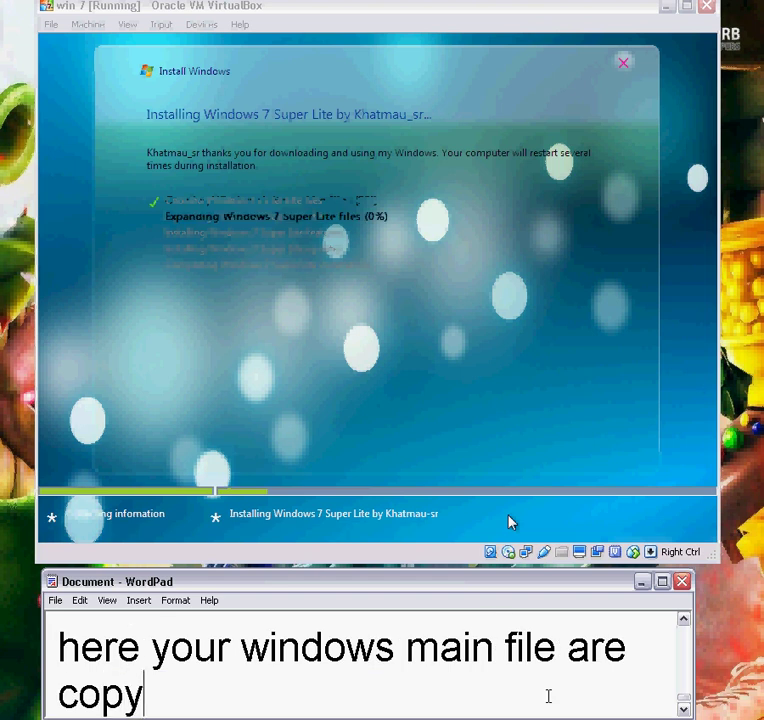
text(ing in to )
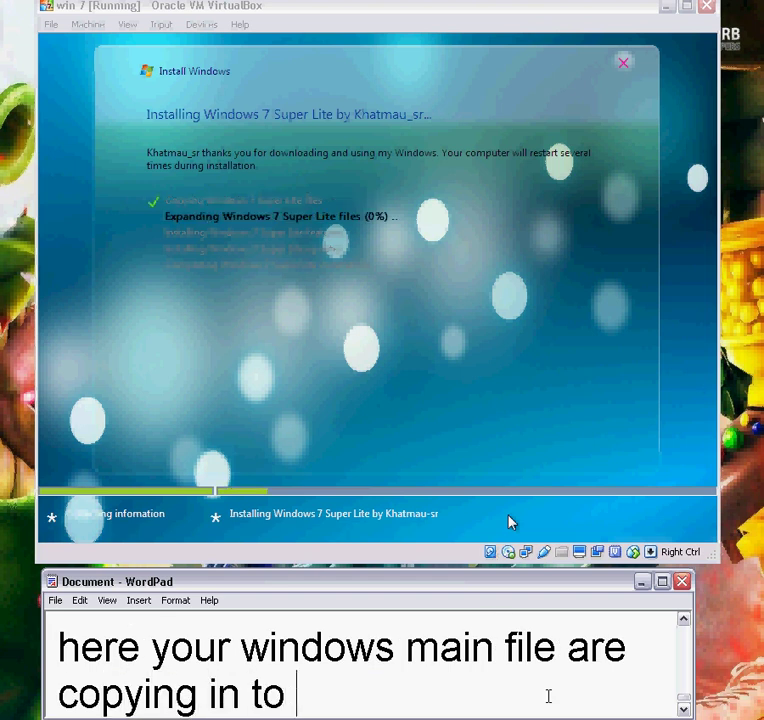
text(your p)
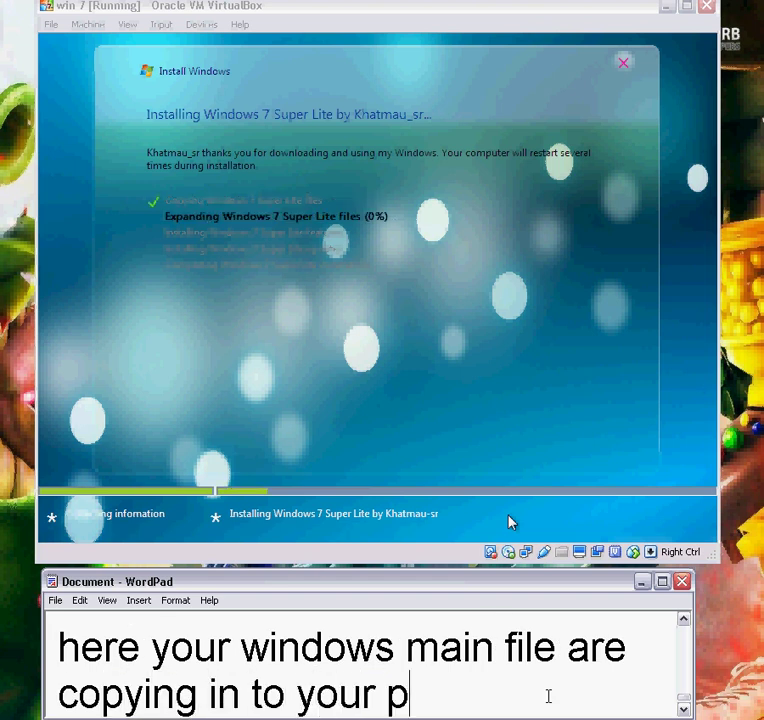
text(atition )
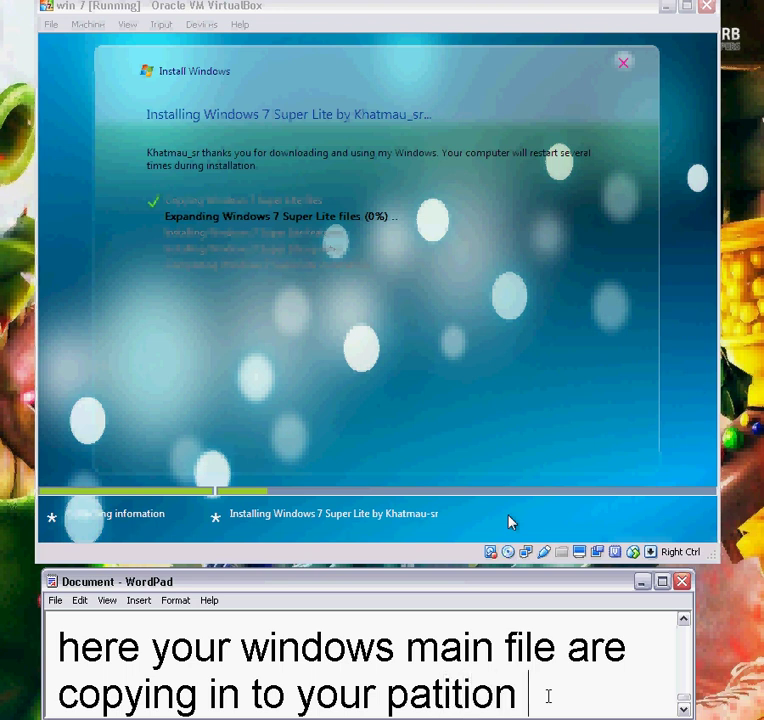
- Continue the note with "so let it do its work depending on the speed of you processor ram and hard it will take time"
text(so let )
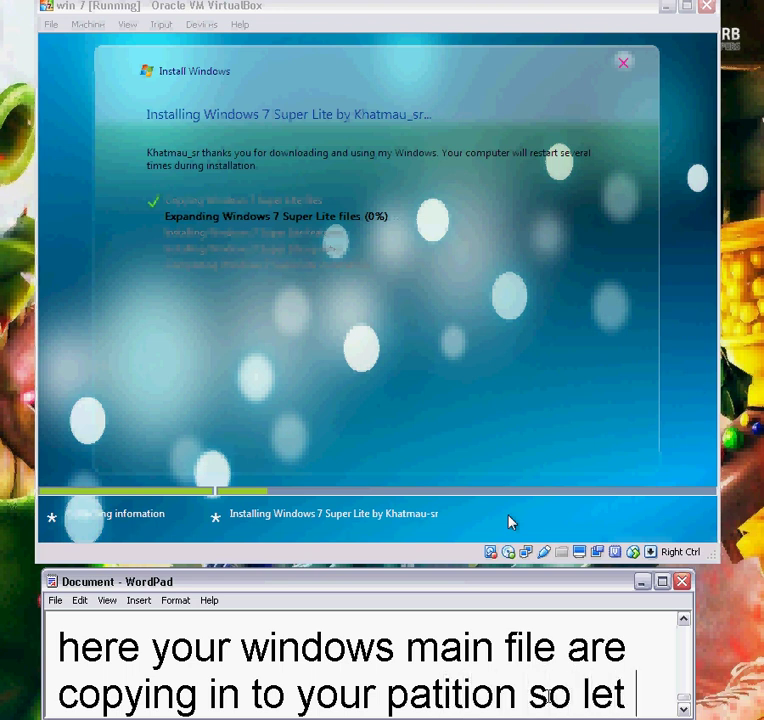
text(it do its )
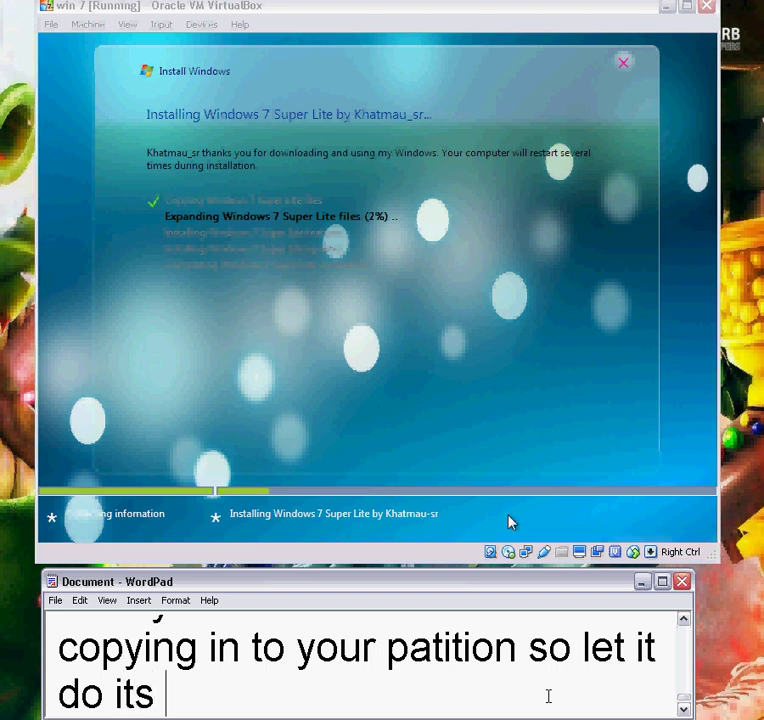
text(work dep)
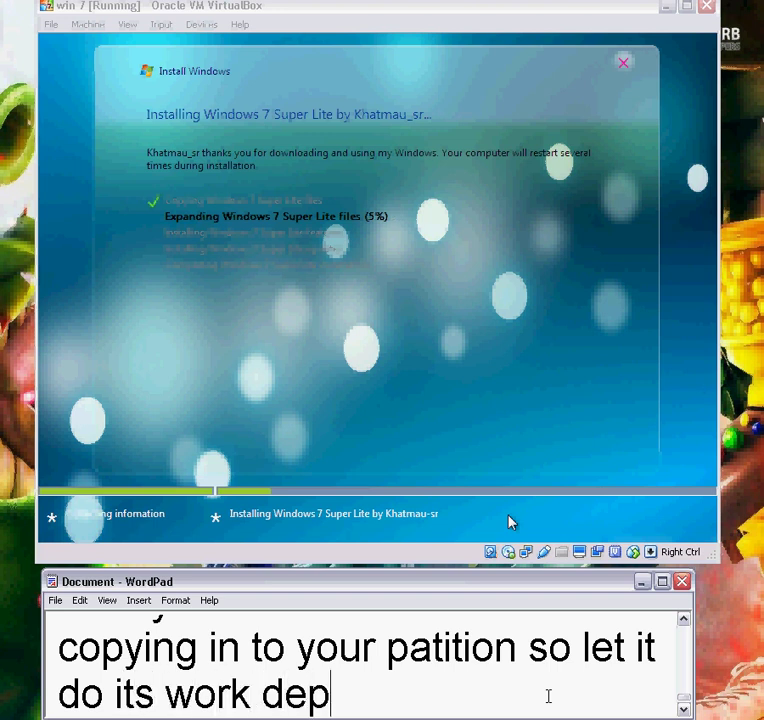
text(ending on )
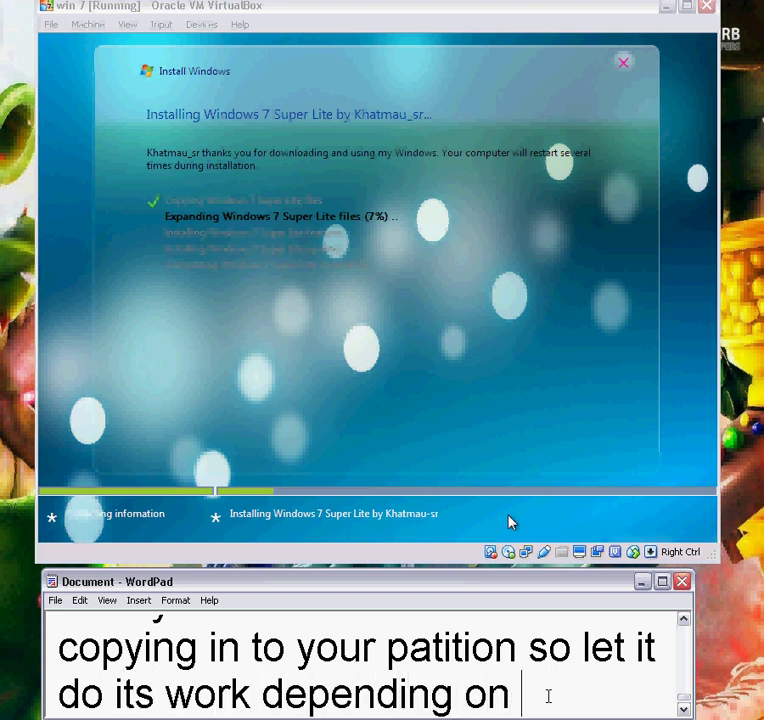
text(the speed )
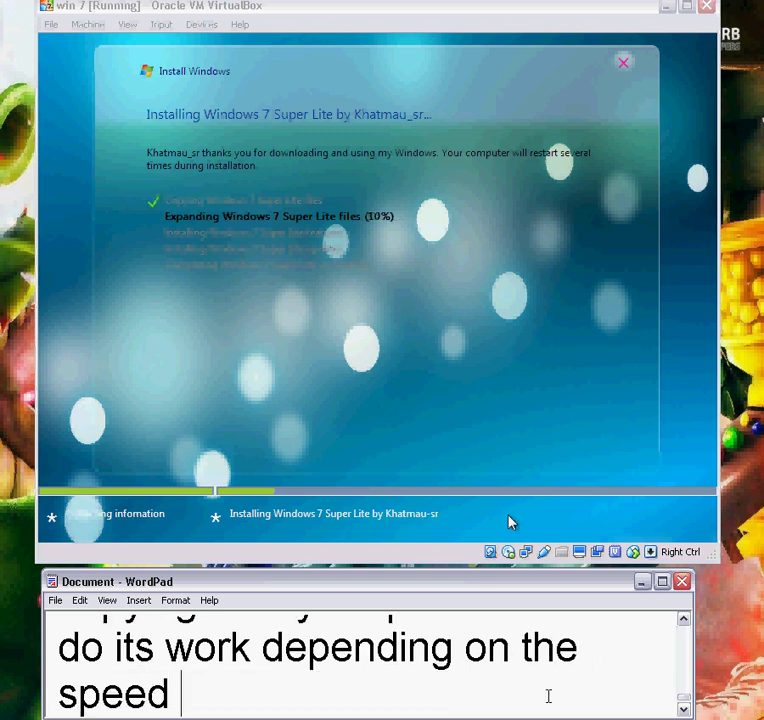
text(of you )
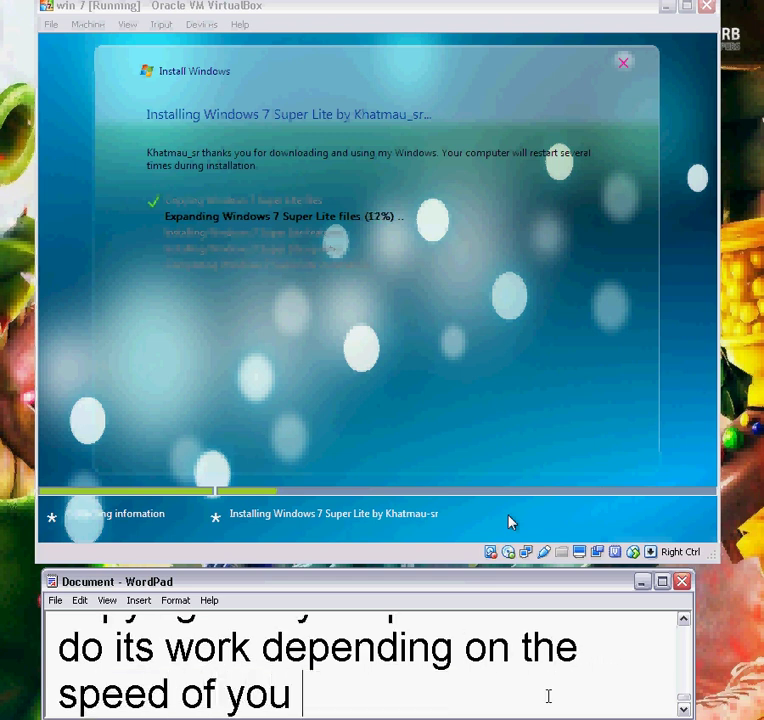
text(processo)
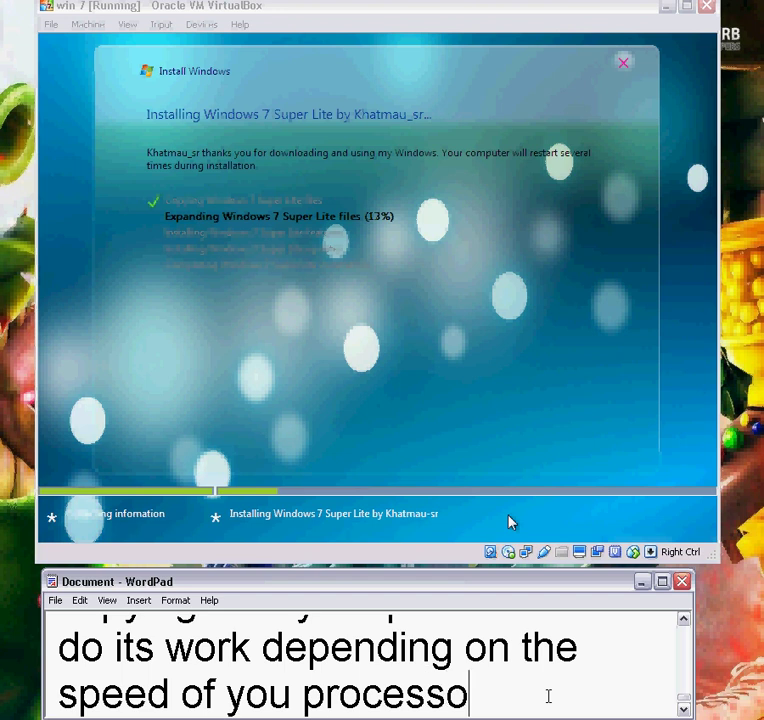
text(r r)
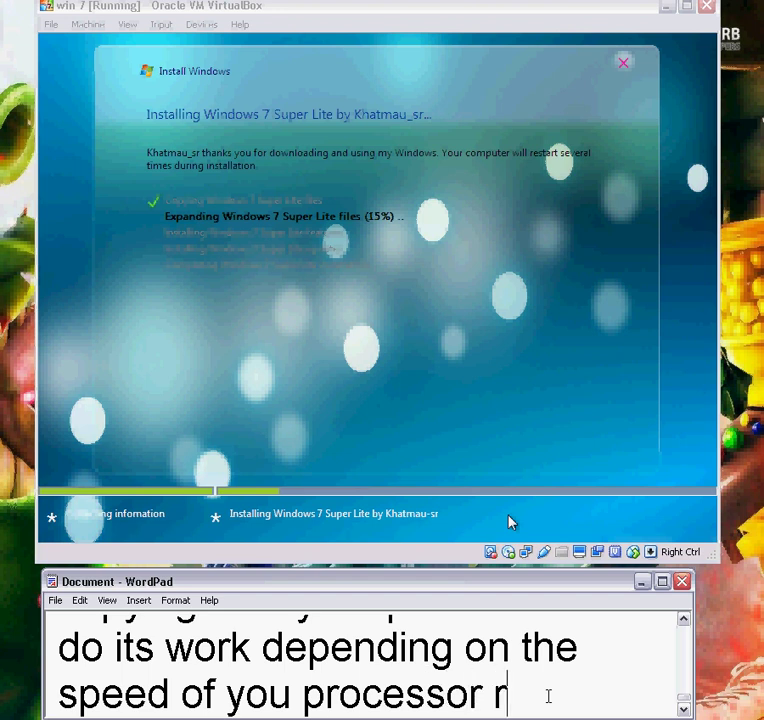
text(am and har)
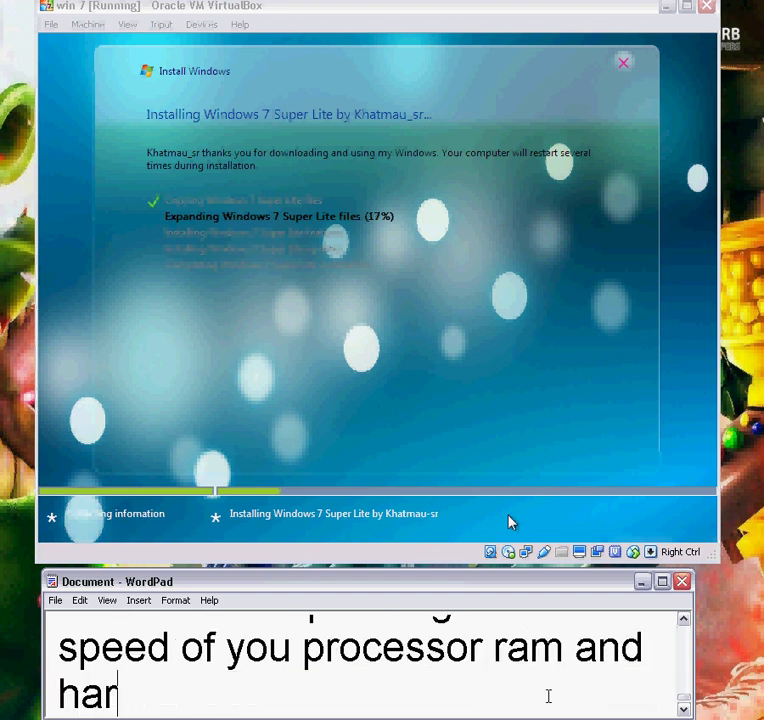
text(d it )
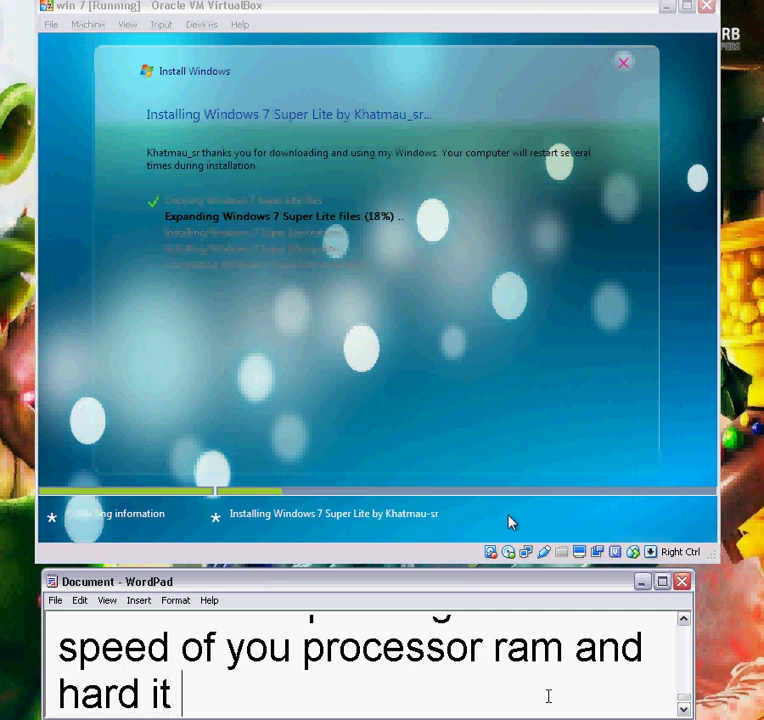
text(will take time)
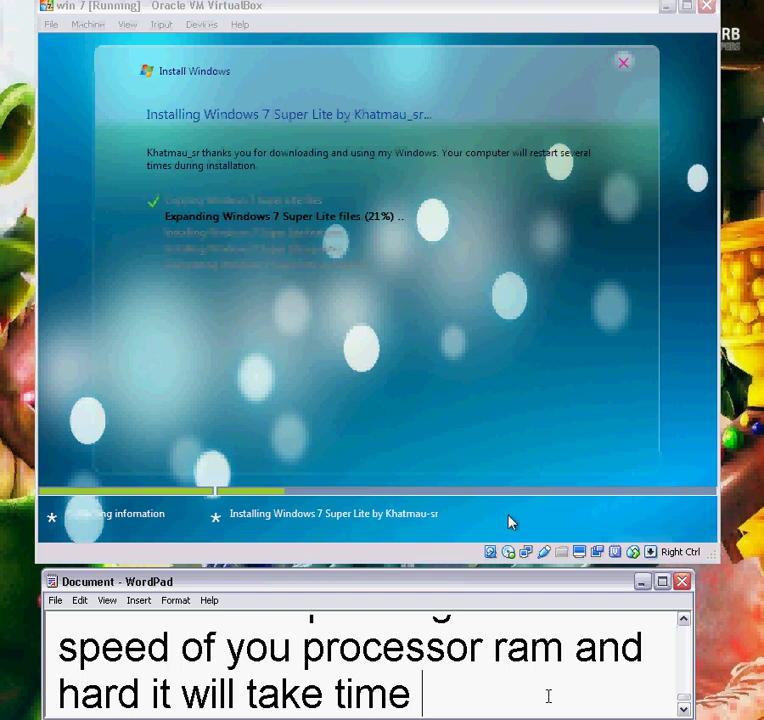
- Finish the note with "ill show after what to do till then dont do anything" and start a new line
text( il)
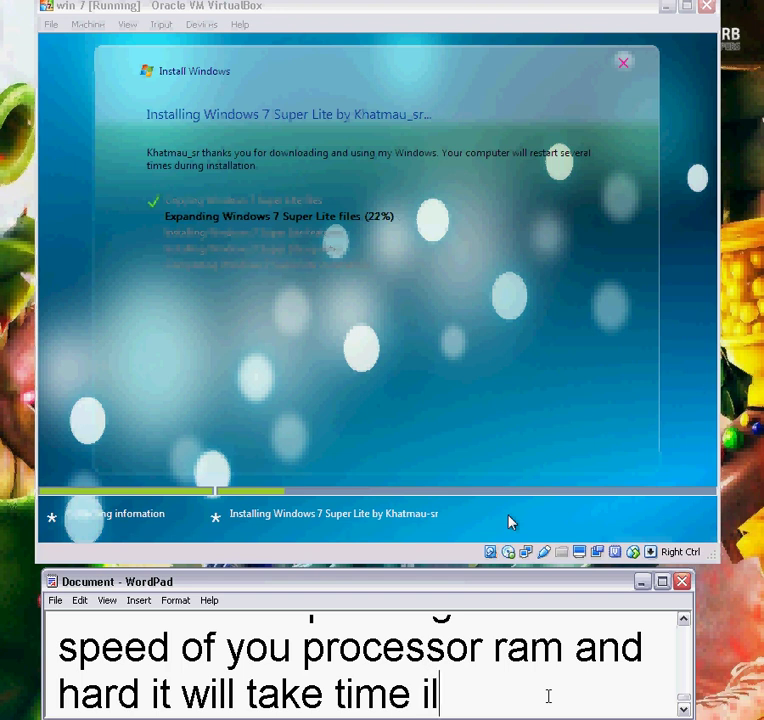
text(l show afe)
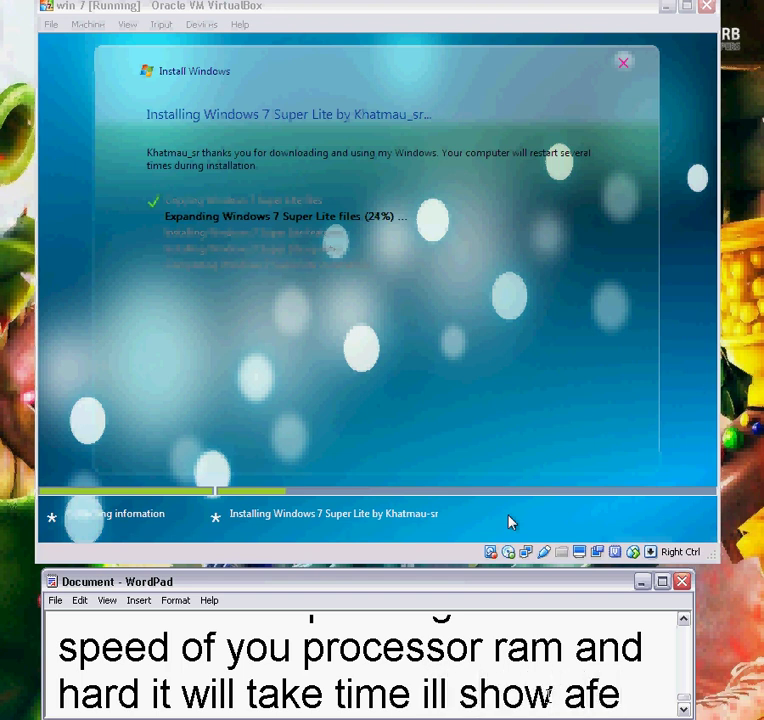
key(BackSpace)
text(ter wha)
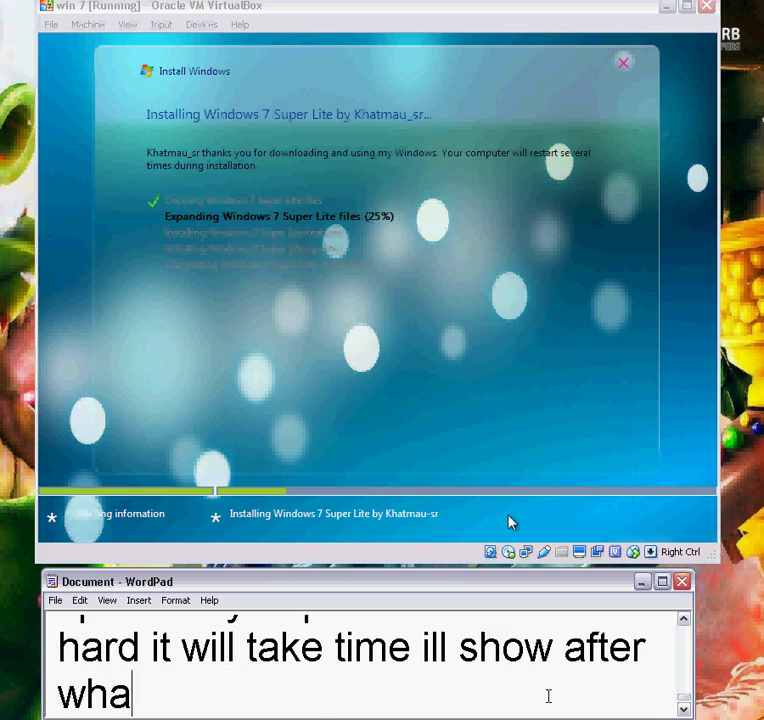
text(t to do )
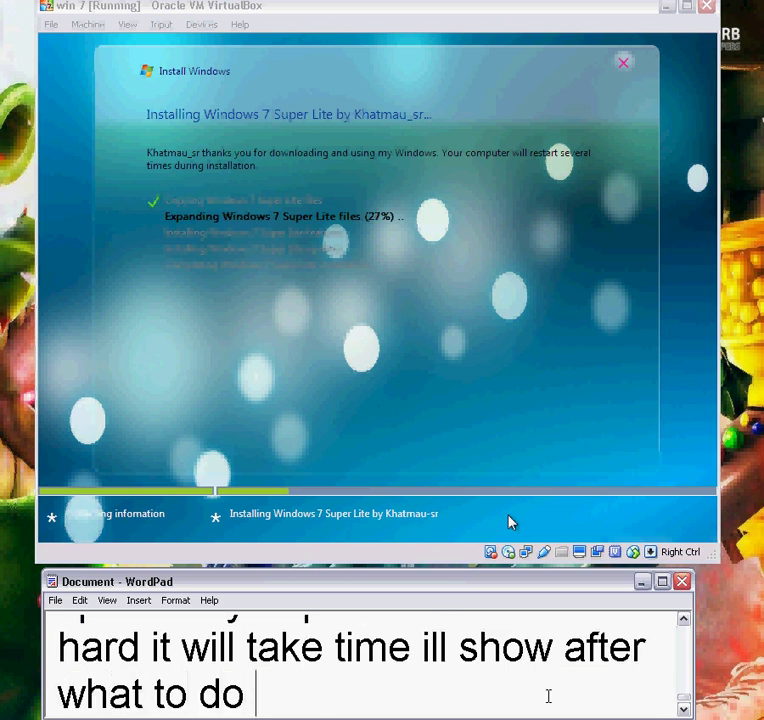
text(till then)
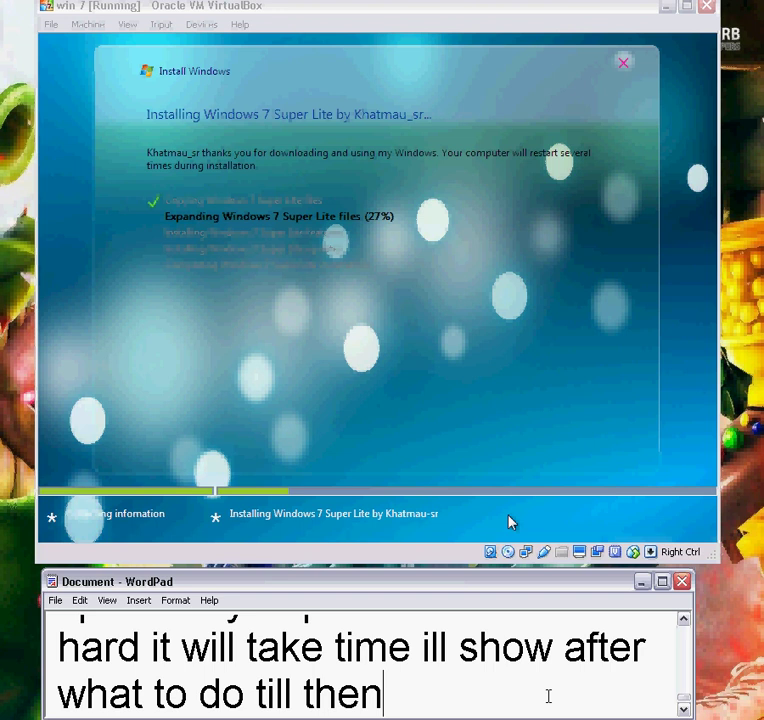
text( dont do anyh)
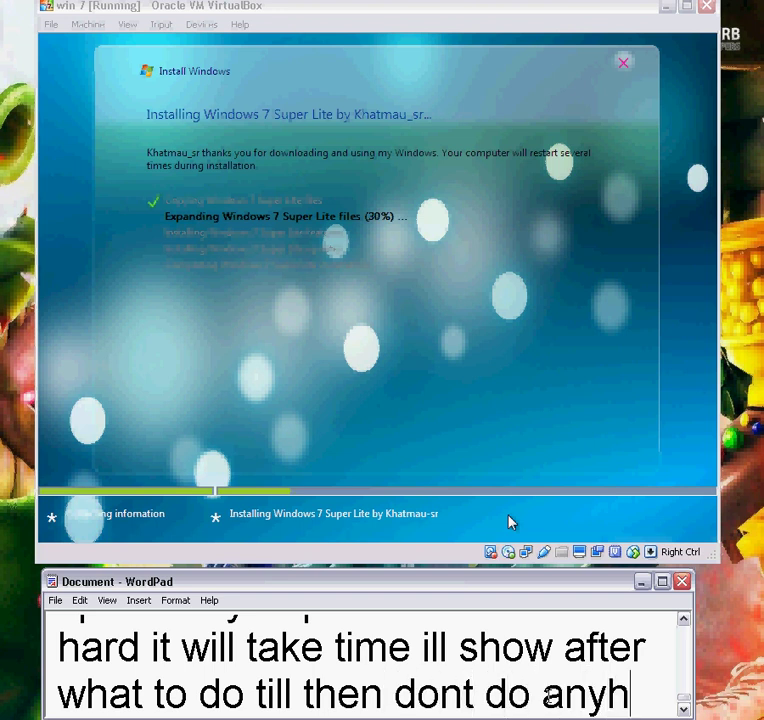
key(BackSpace)
text(thinga)
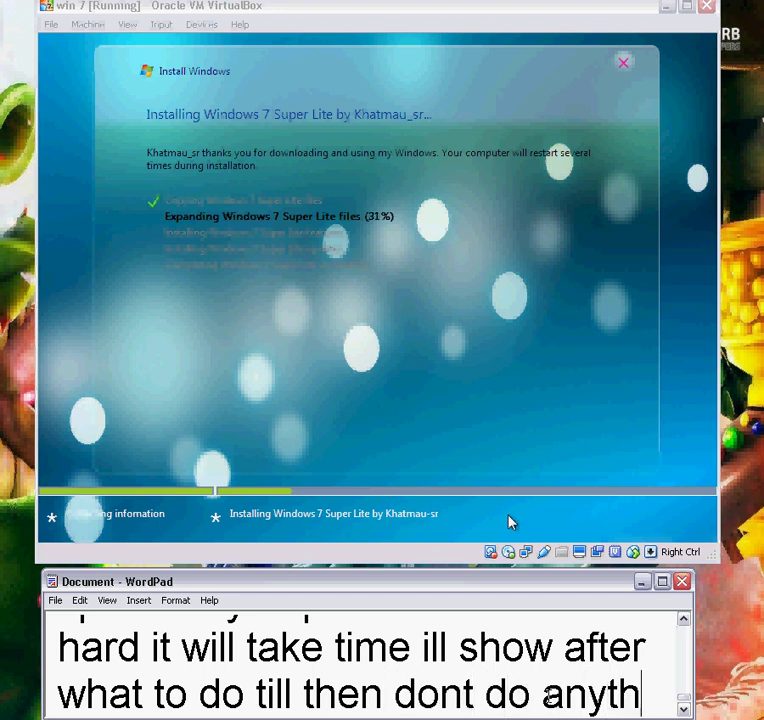
key(BackSpace)
key(BackSpace)
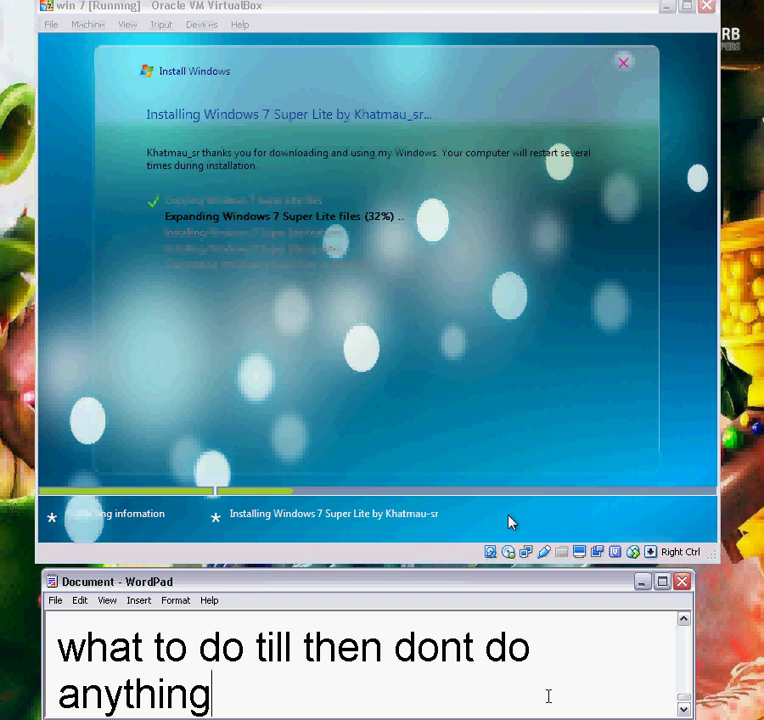
key(Return)
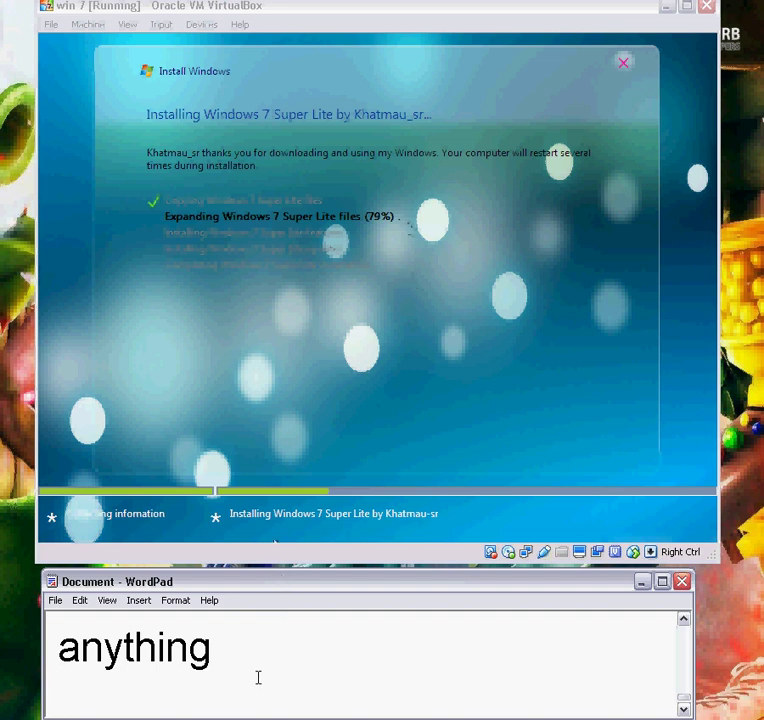
- Write "i am using a super lite version coz it will not take much time" on the new line of the note
text(i am )
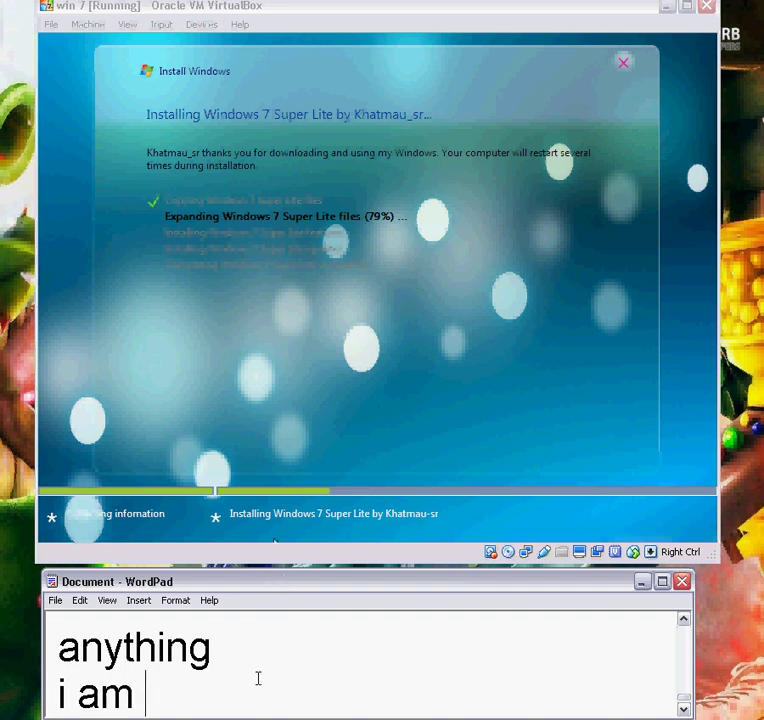
text(using a sup)
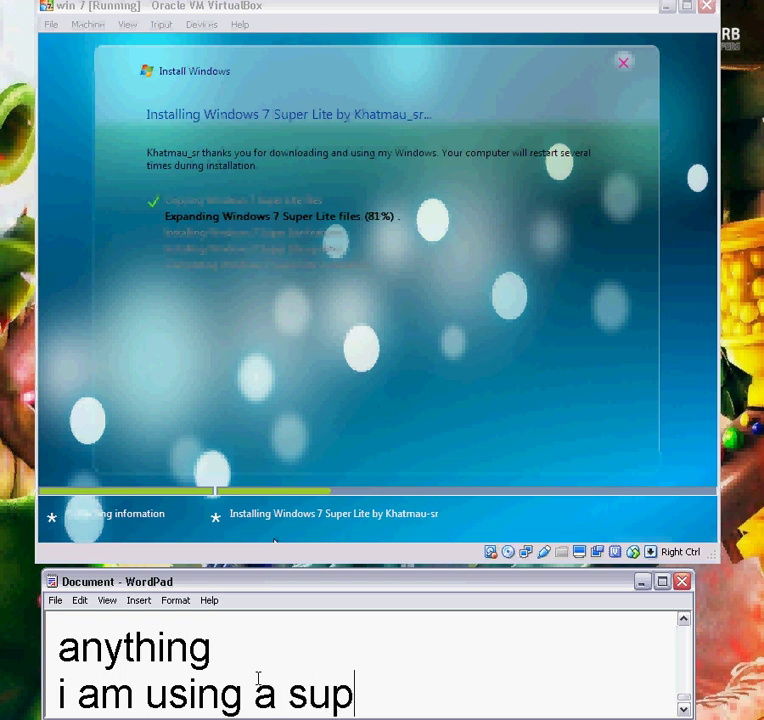
text(er lite verion)
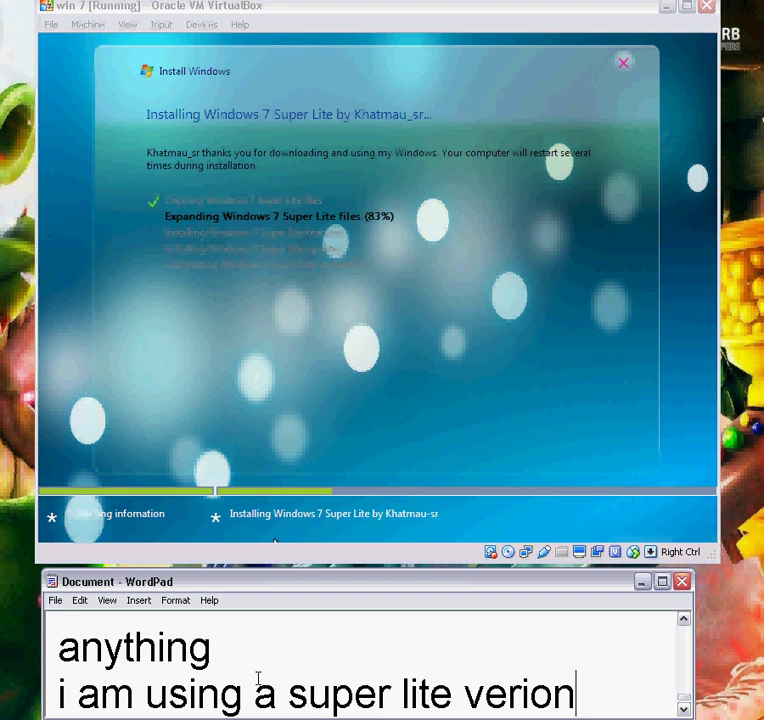
key(BackSpace)
key(BackSpace)
key(BackSpace)
text(sion coz it )
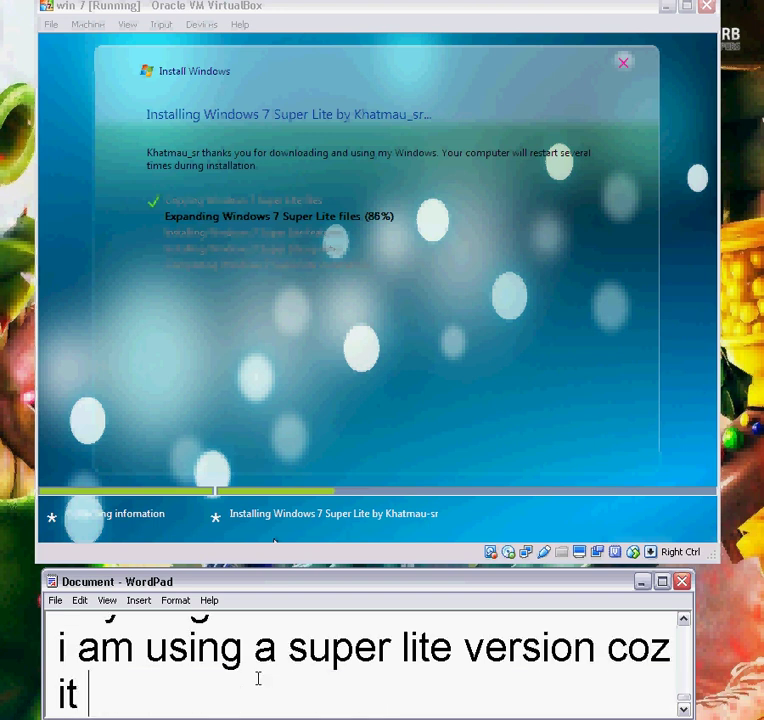
text(will )
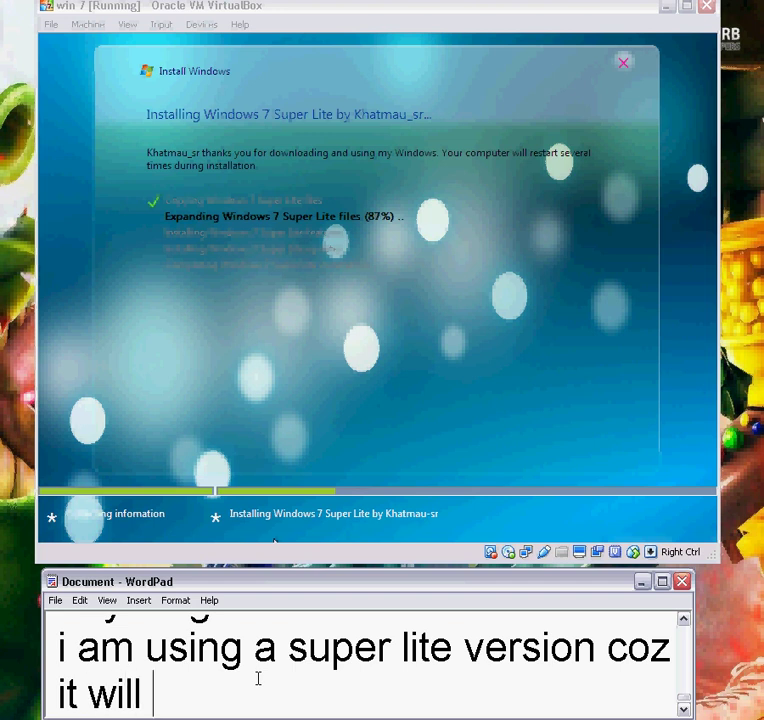
text(not take much)
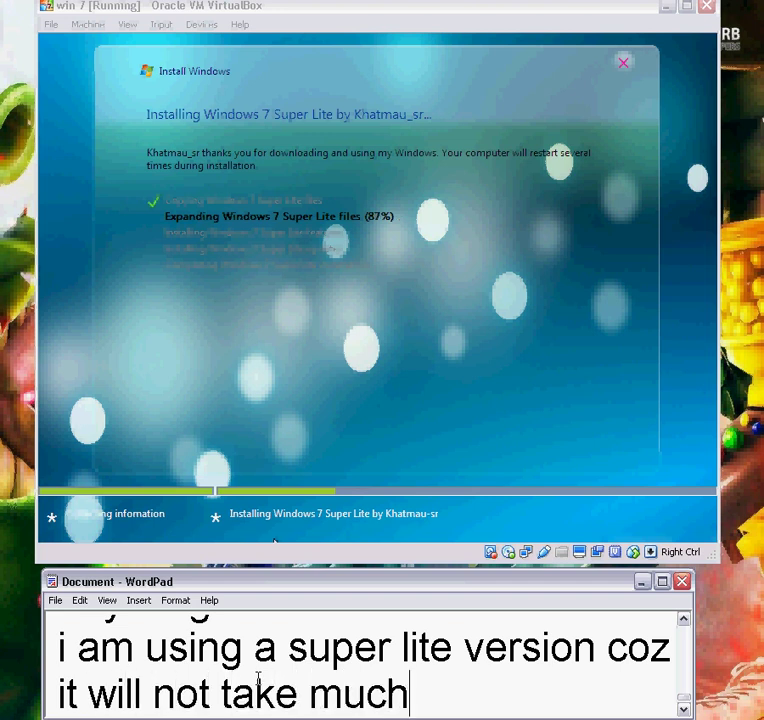
text( time )
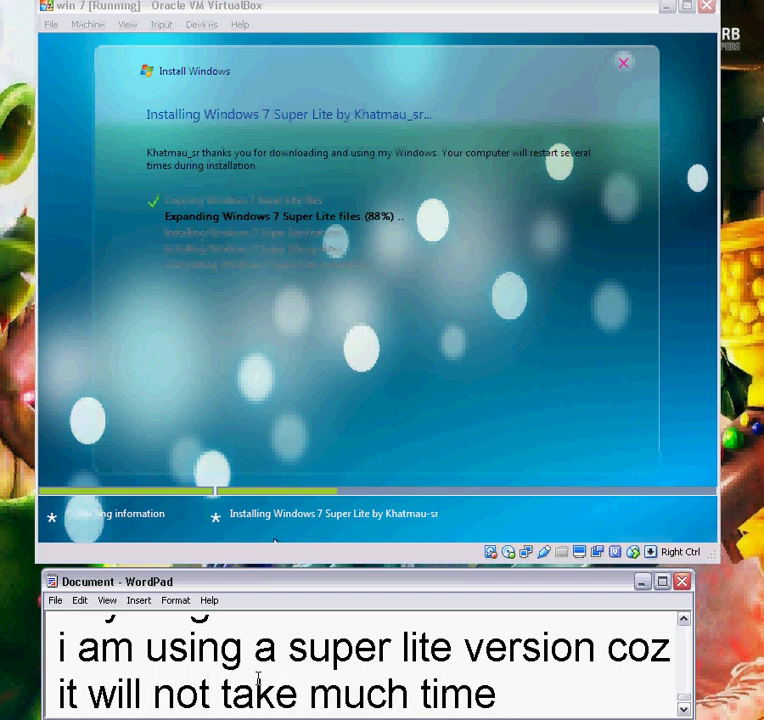
- Continue the note with "you can use other version professional, ultimate, home, home premier, starter etc"
text(you can use other)
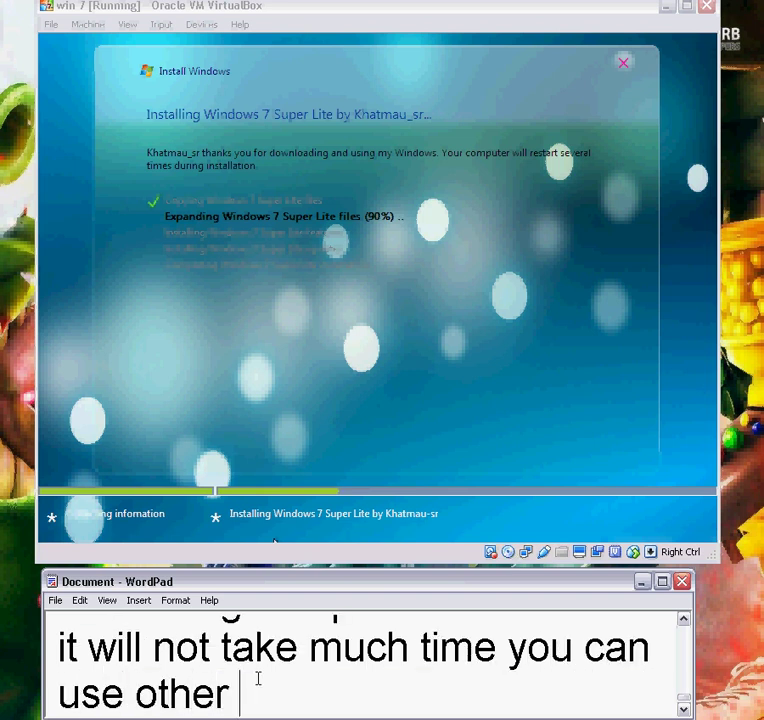
text( version )
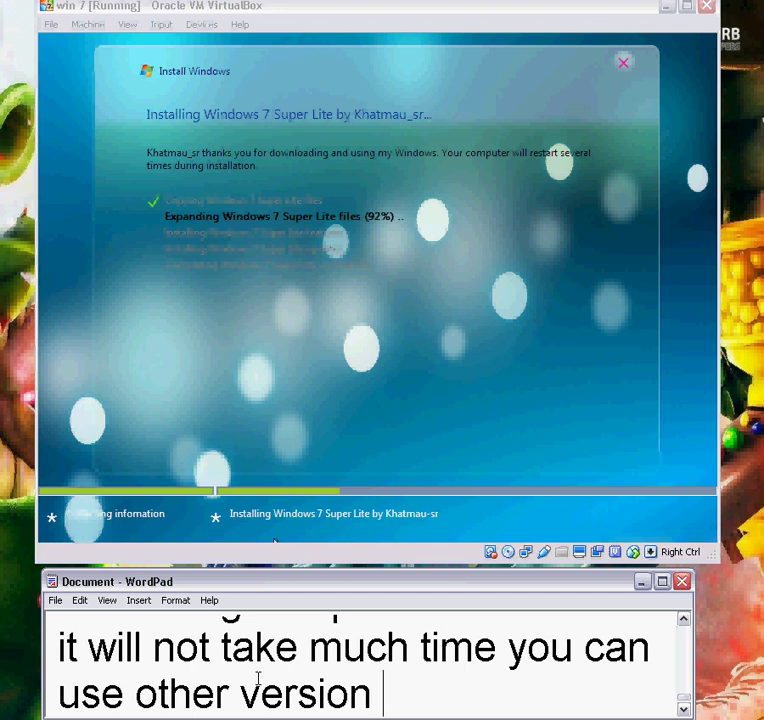
text(profes)
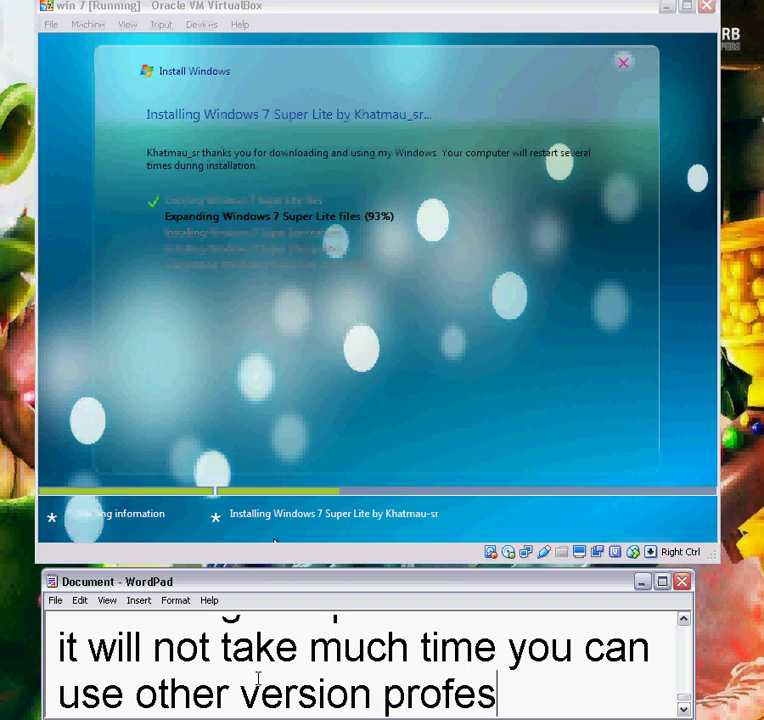
text(sional, )
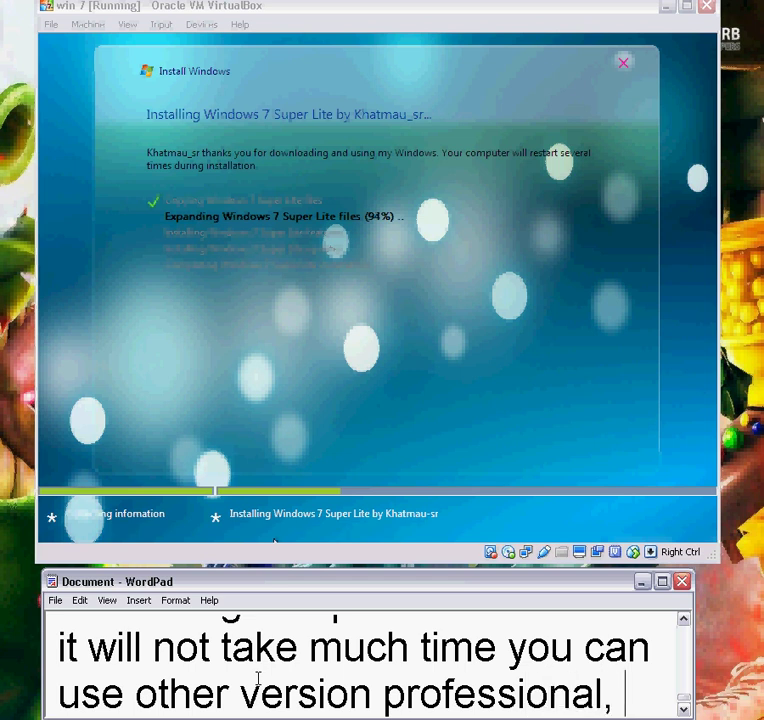
text(ultimate)
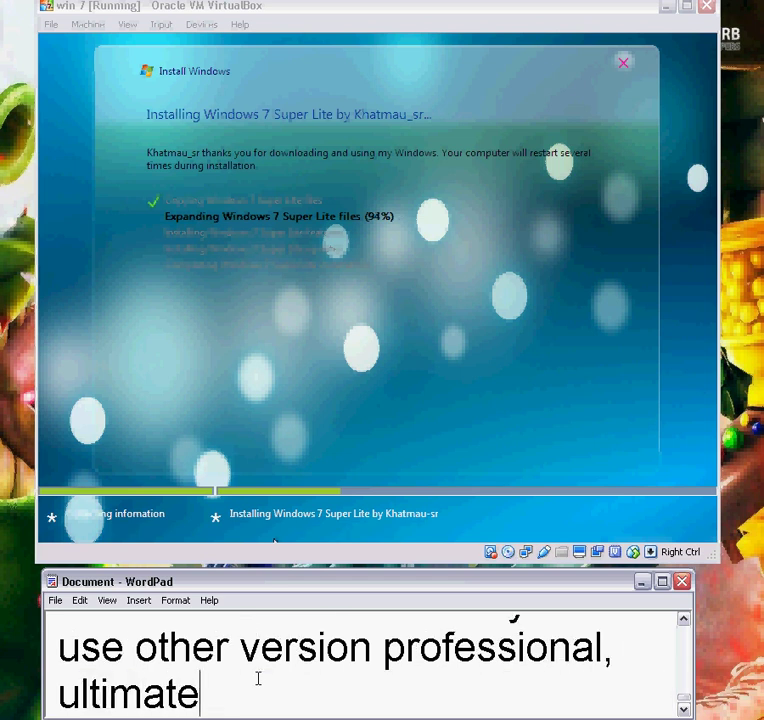
text(, home)
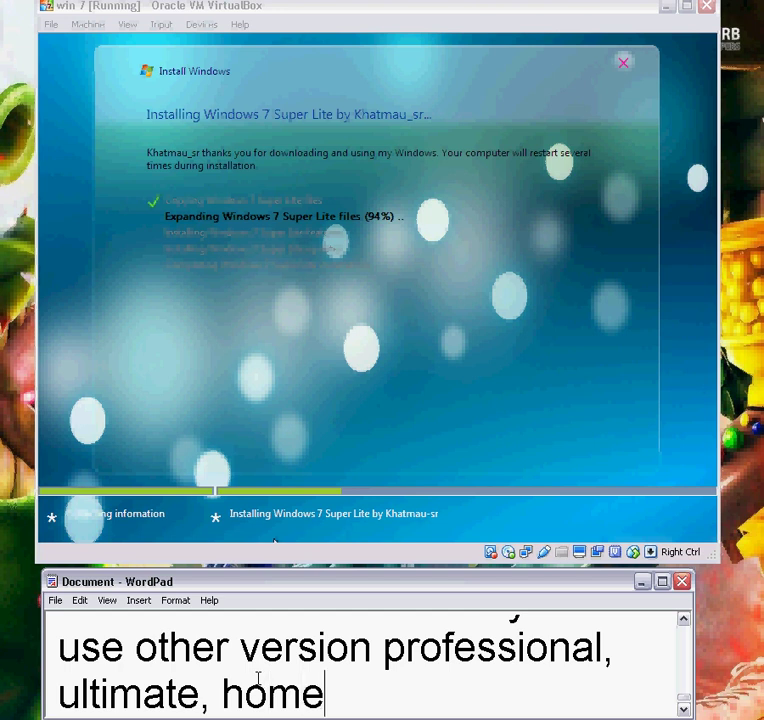
text(, hom)
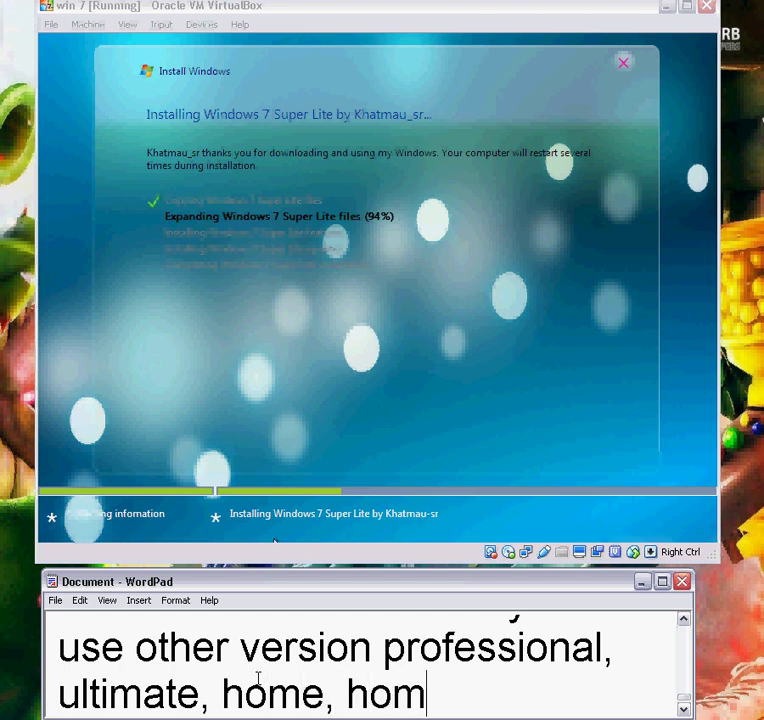
text(e pre)
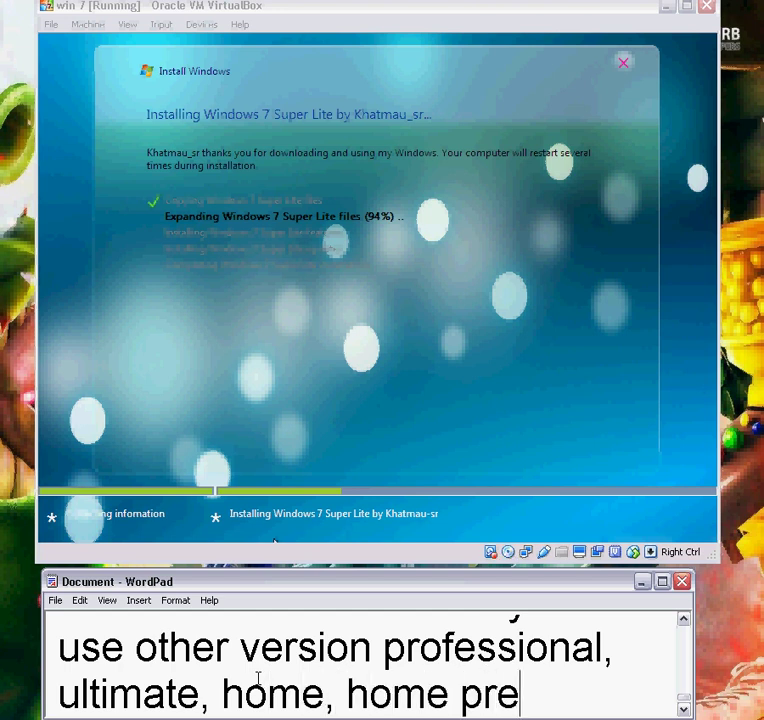
text(mier, started)
key(BackSpace)
key(BackSpace)
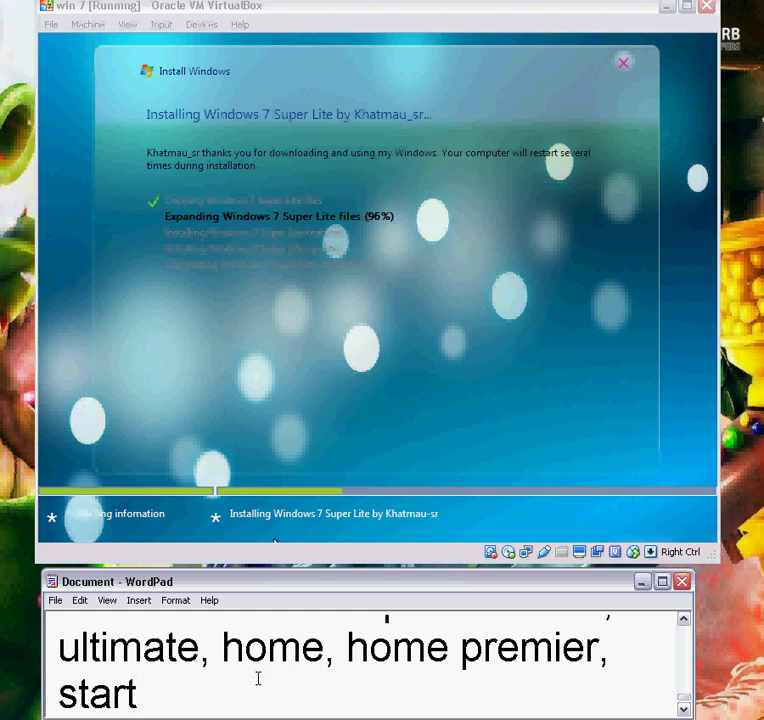
text(er etc )
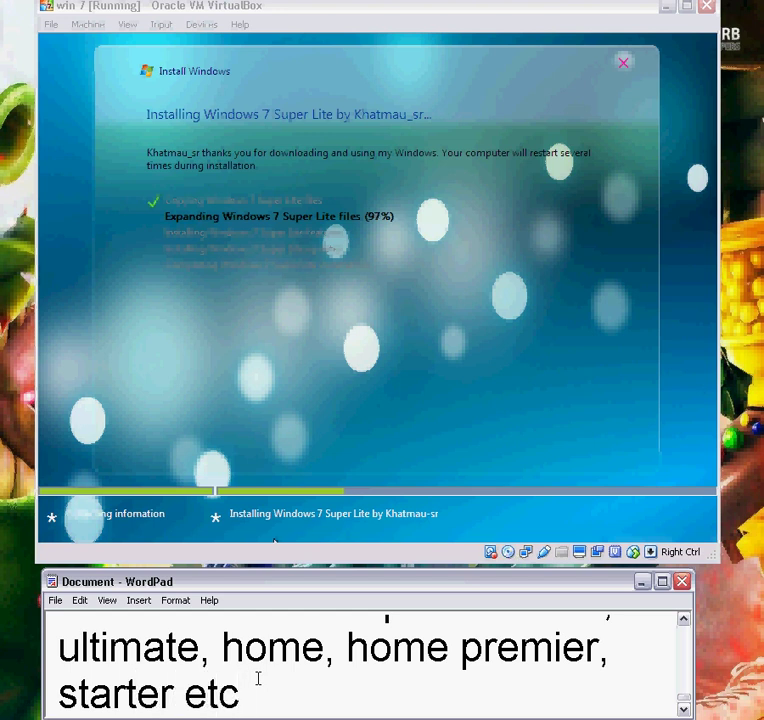
- Complete the sentence about other Windows versions with "as your requirements"
text(as y)
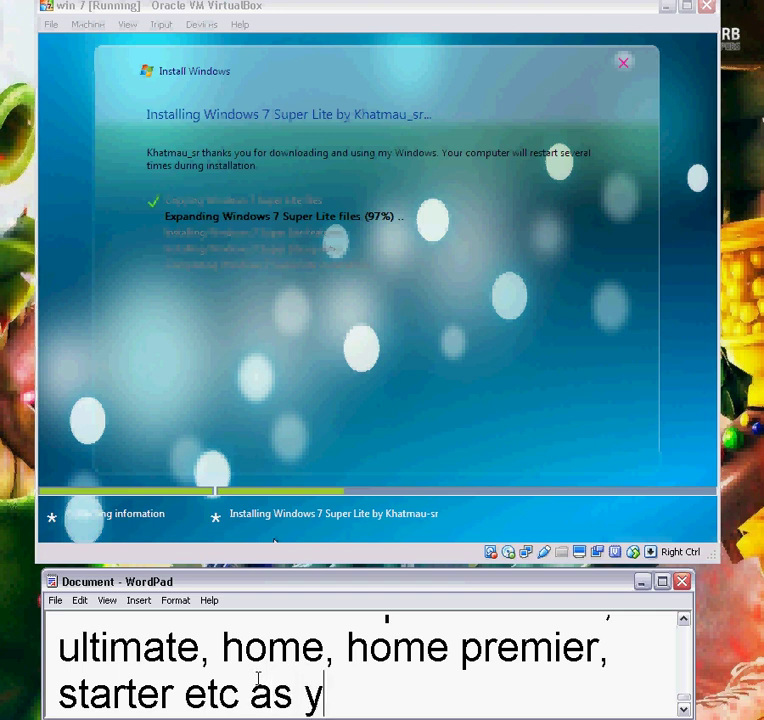
text(our reqi)
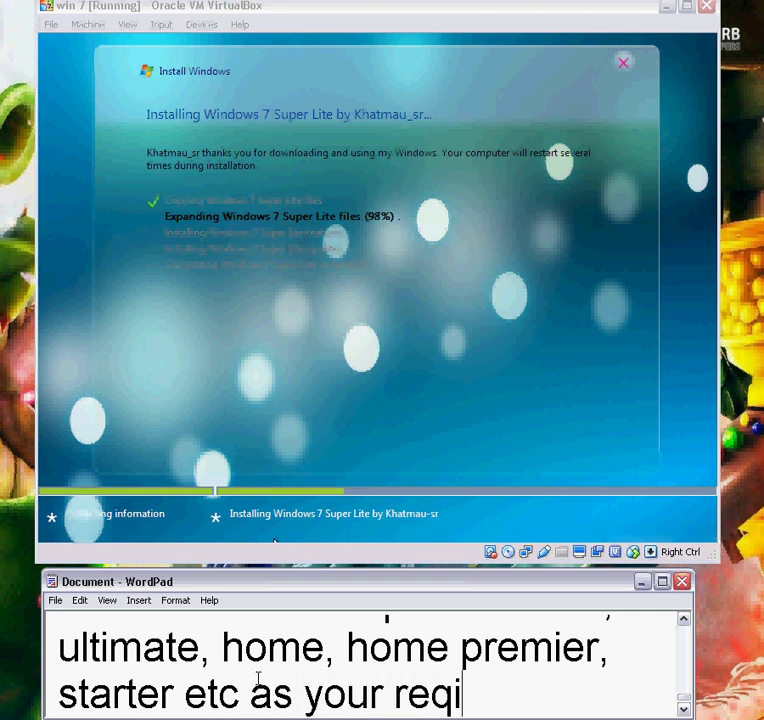
key(BackSpace)
text(uirements )
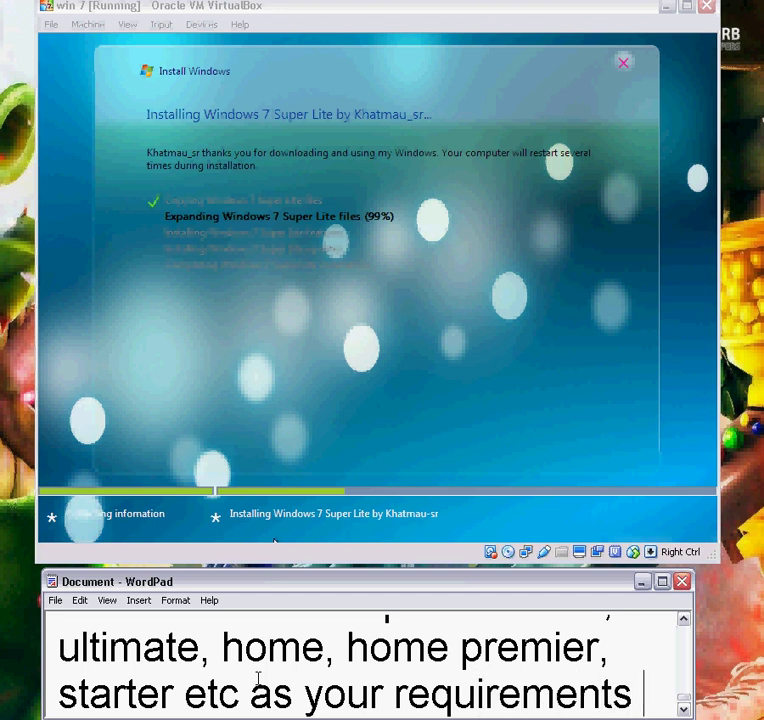
- Add the recommendation "i would prefer professional" to the end of the note
text(i wor)
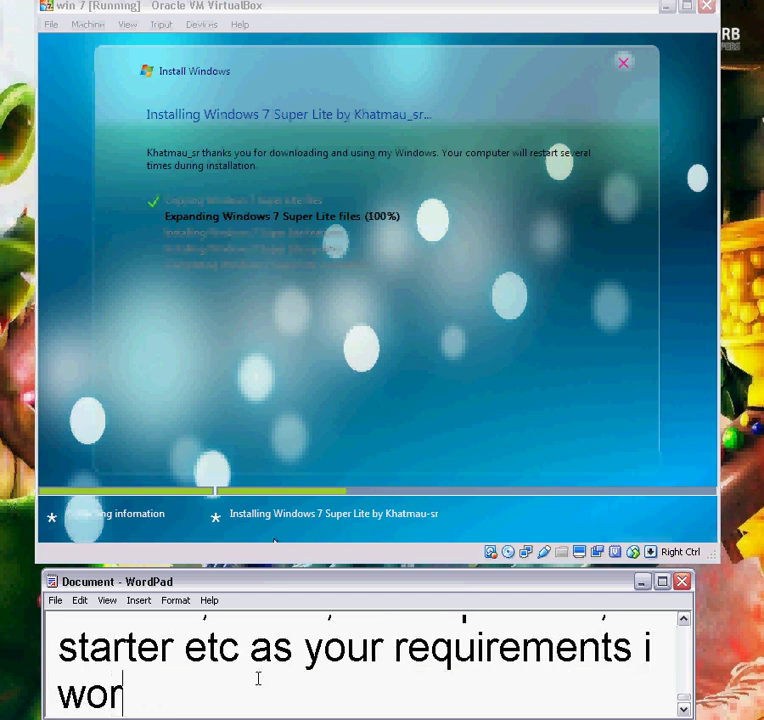
key(BackSpace)
text(ould)
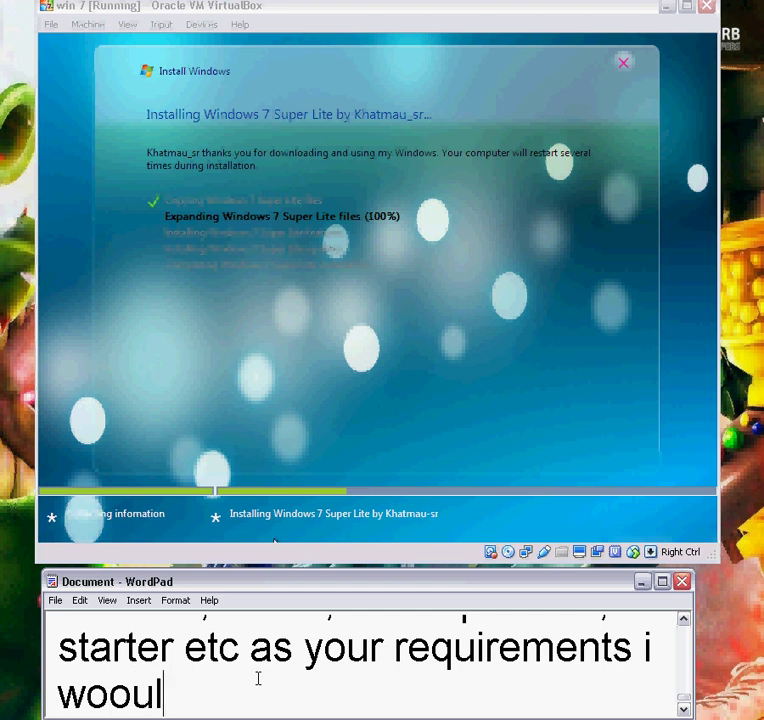
key(BackSpace)
key(BackSpace)
key(BackSpace)
key(BackSpace)
key(BackSpace)
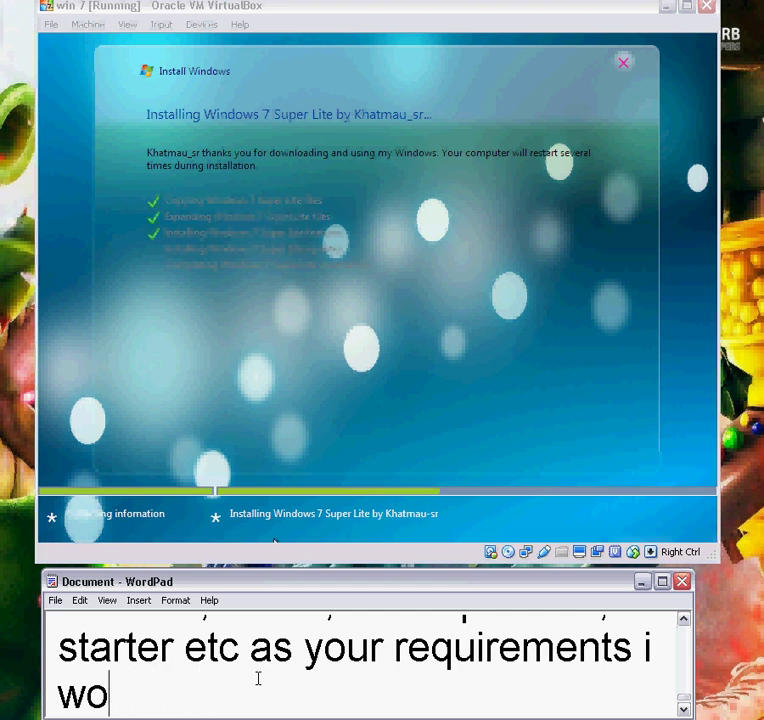
text(uld pref)
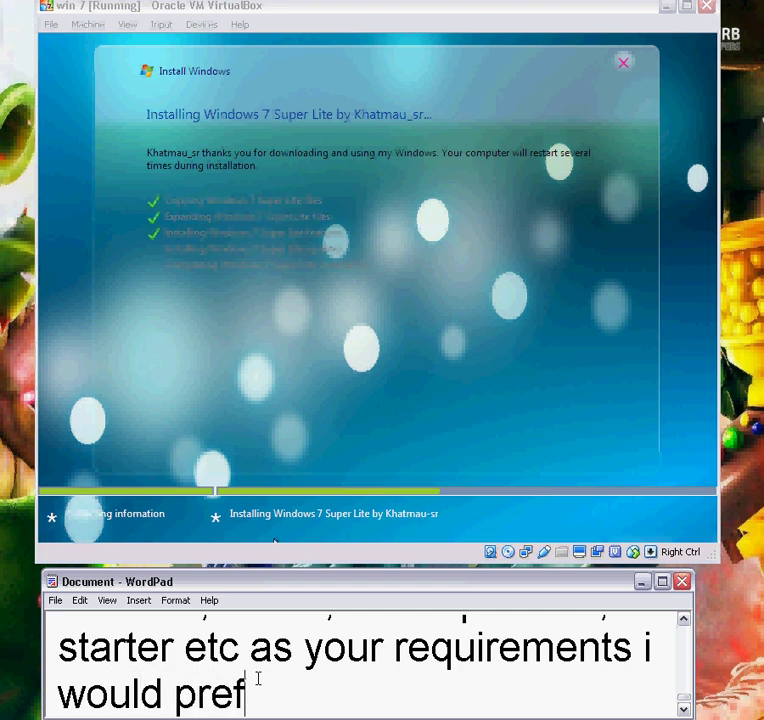
text(er )
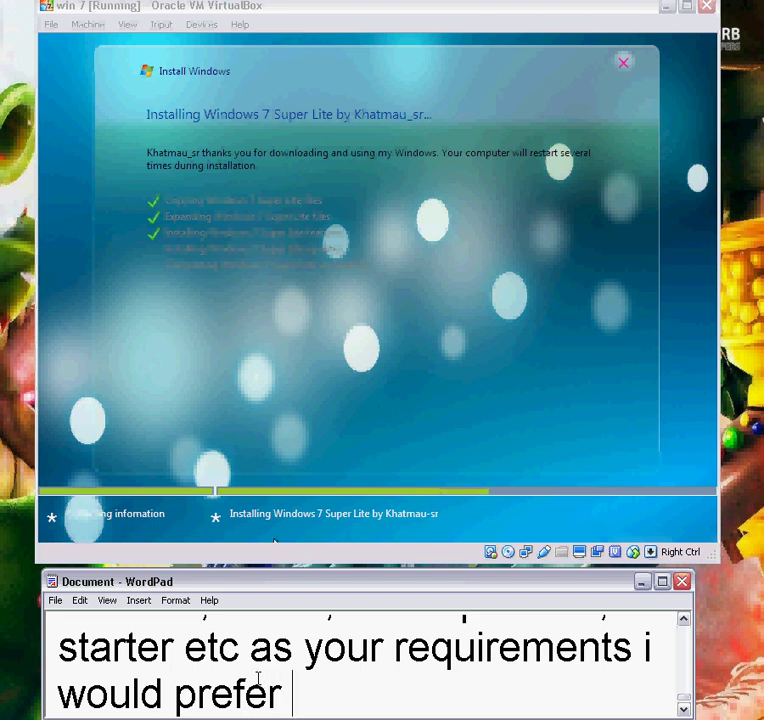
text(professional)
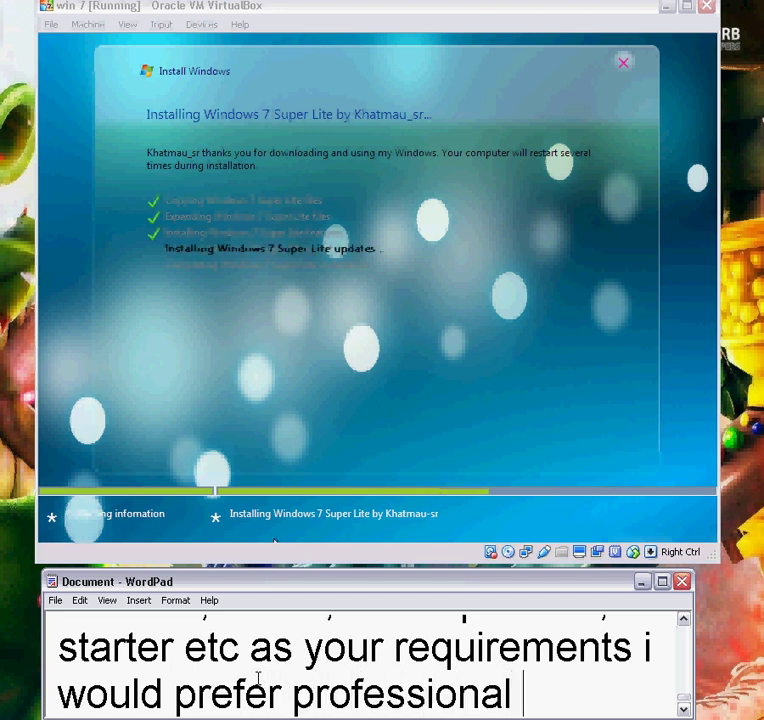
- Add a new line to the note reading "here it go on installation win now it will restart a bit"
key(Return)
text(here it)
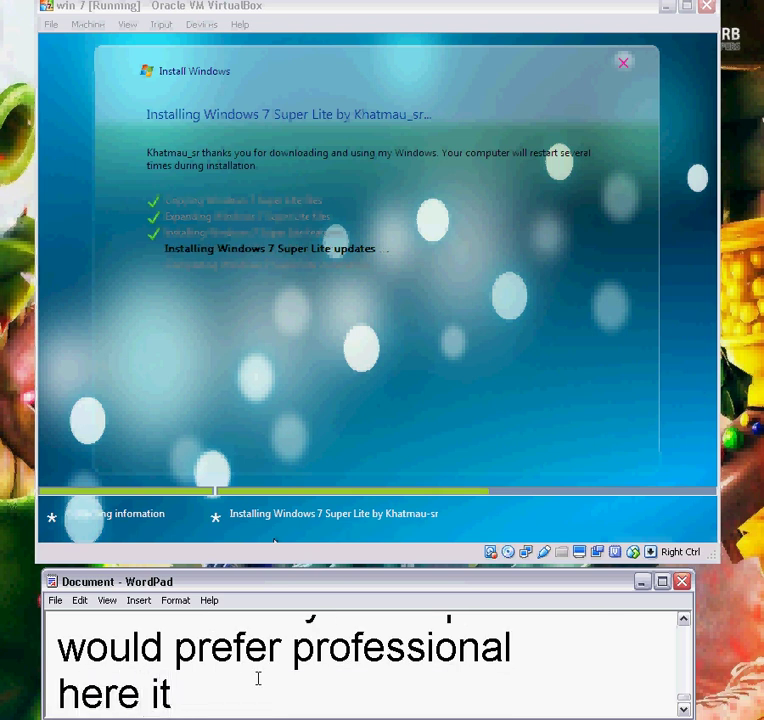
text( go on installa)
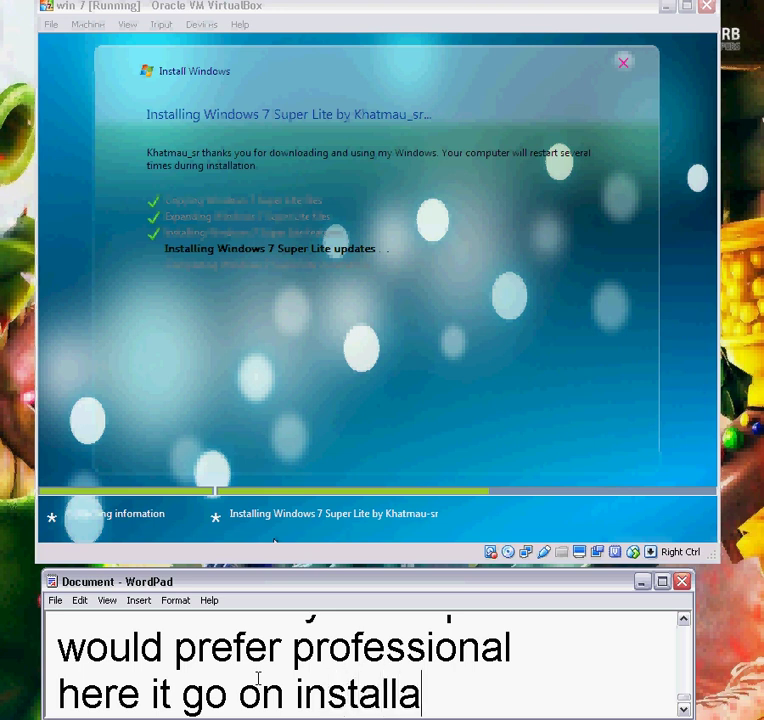
text(tion winr)
key(BackSpace)
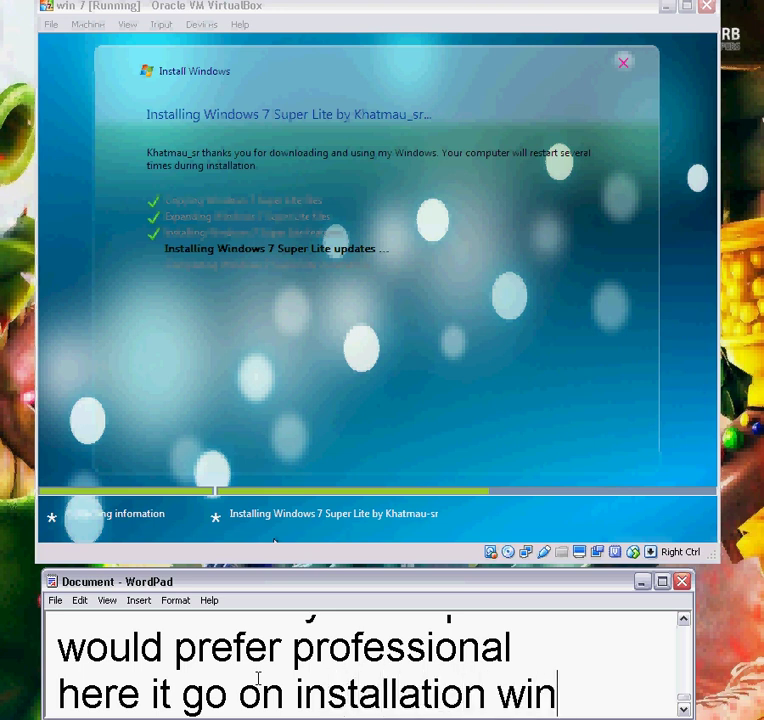
text(now i)
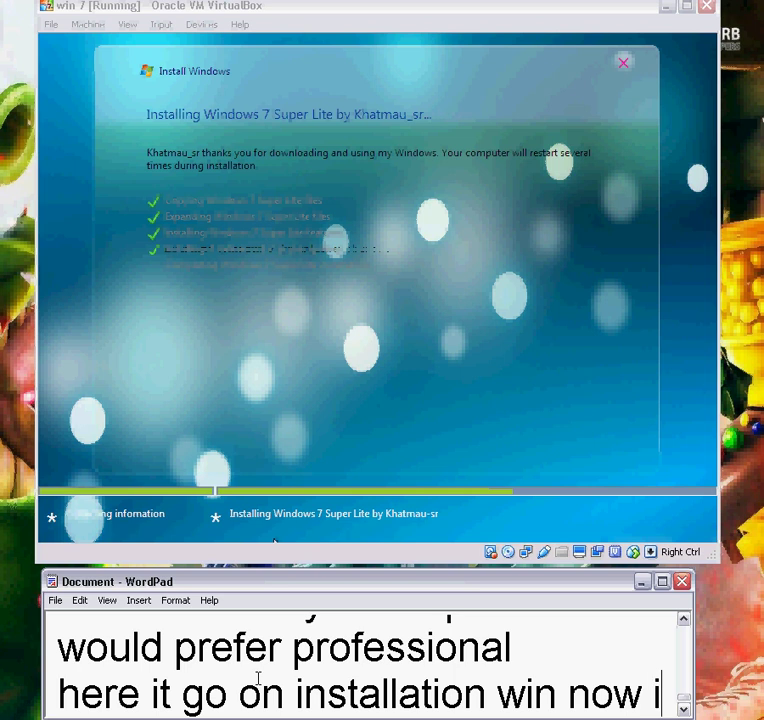
text(t will rest)
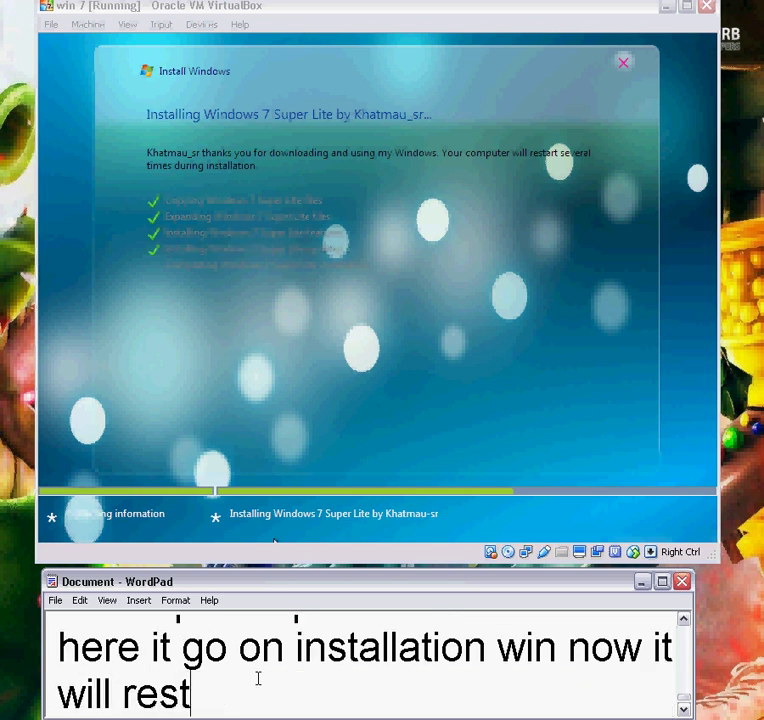
text(art a bit)
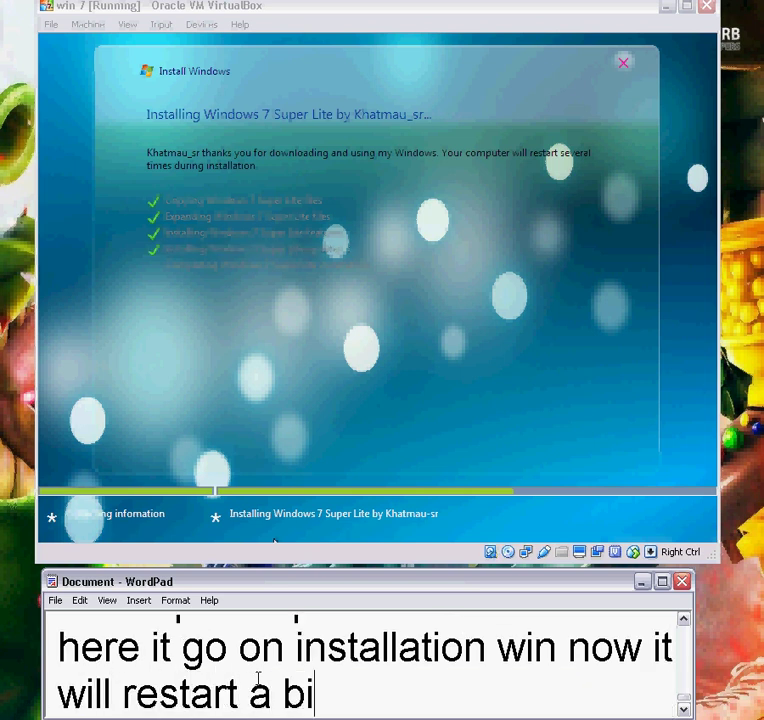
- Add a new line to the WordPad note reading "you can click restart or in few auto restart"
key(Return)
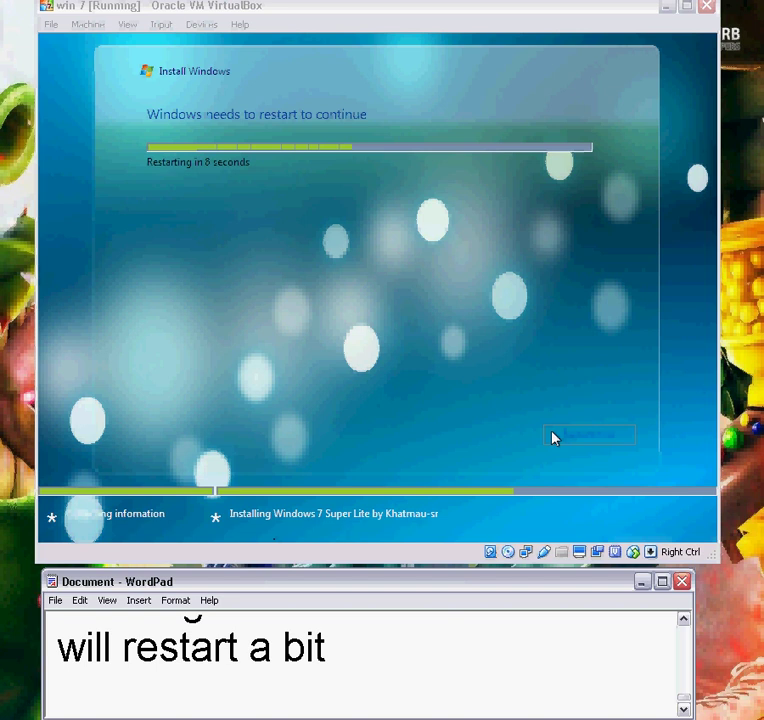
text(you can )
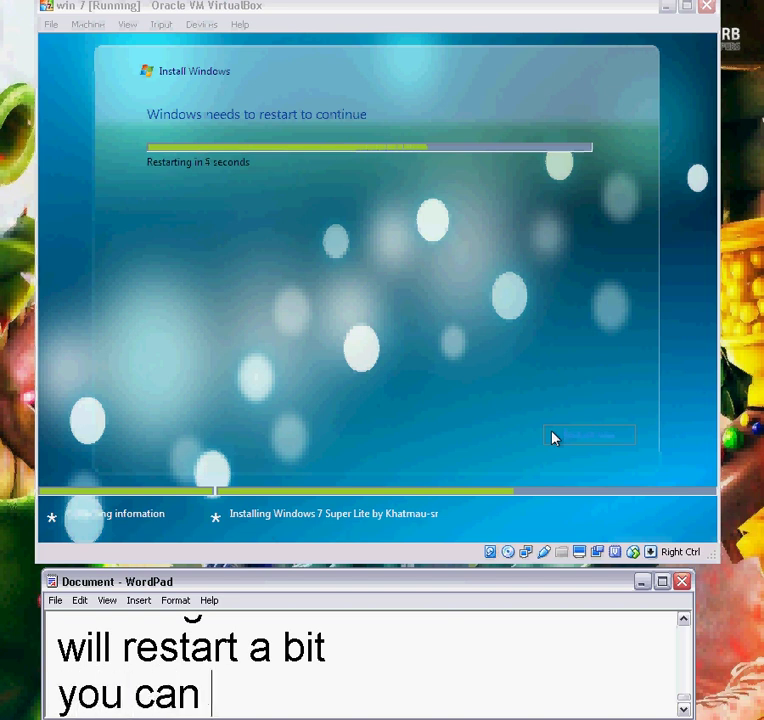
text(click rest)
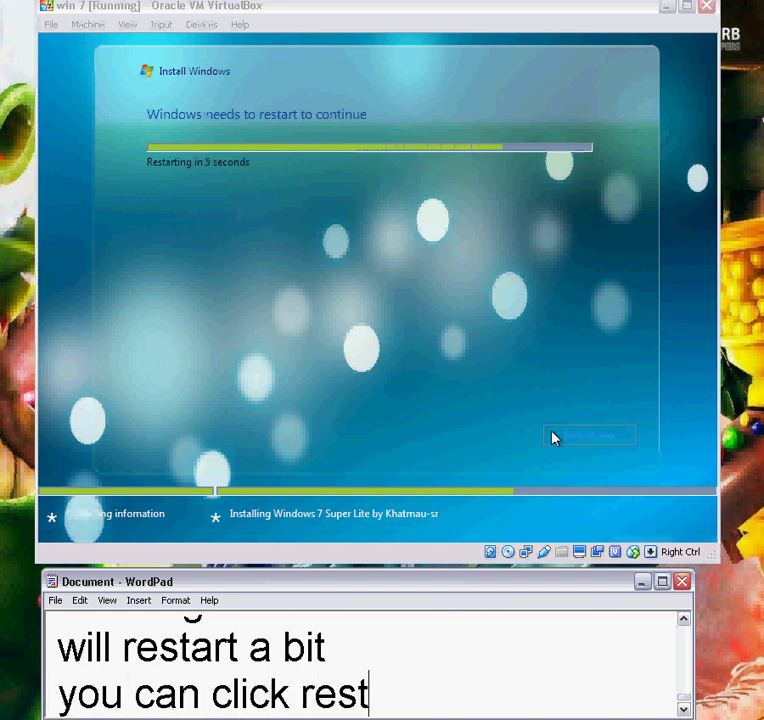
text(art or in fw)
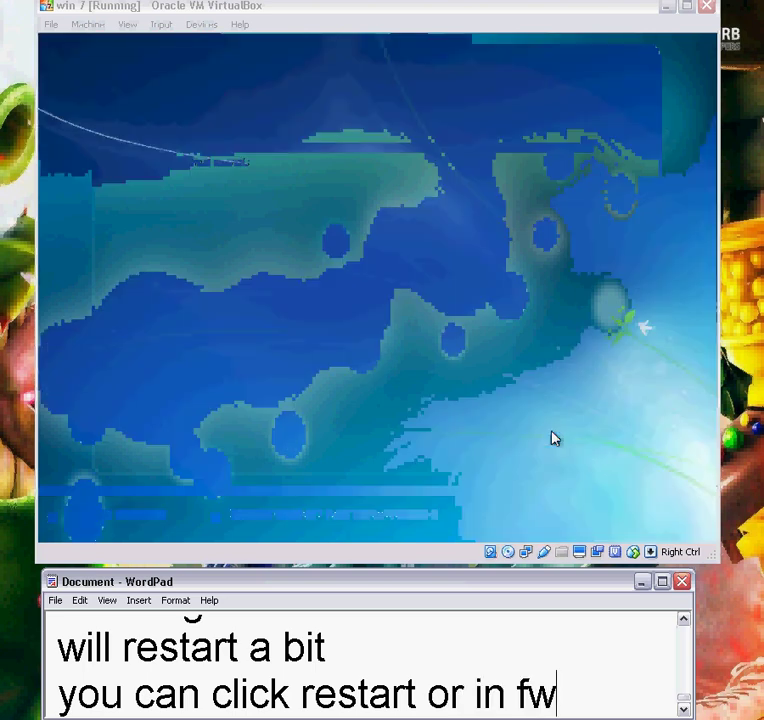
key(BackSpace)
text(re)
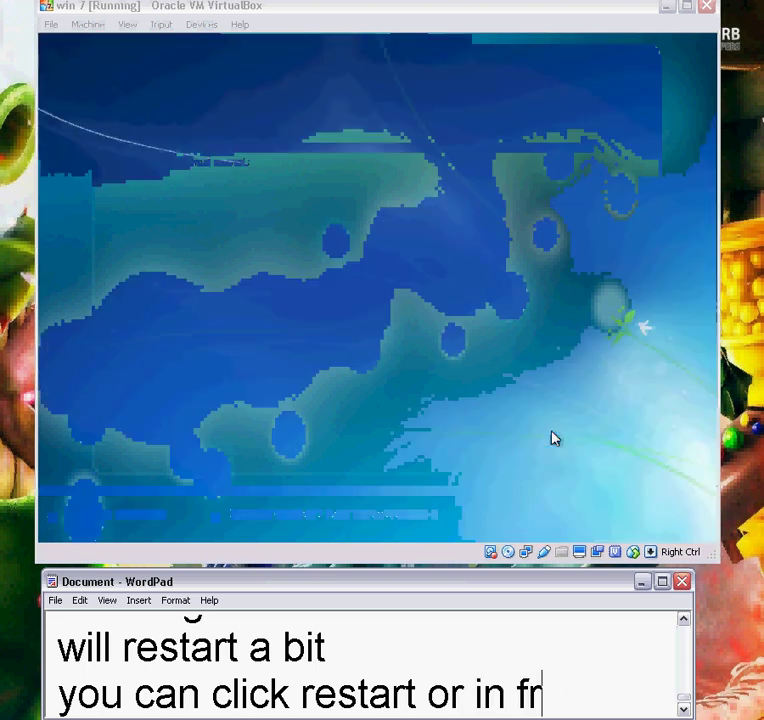
key(BackSpace)
key(BackSpace)
text(ew atu)
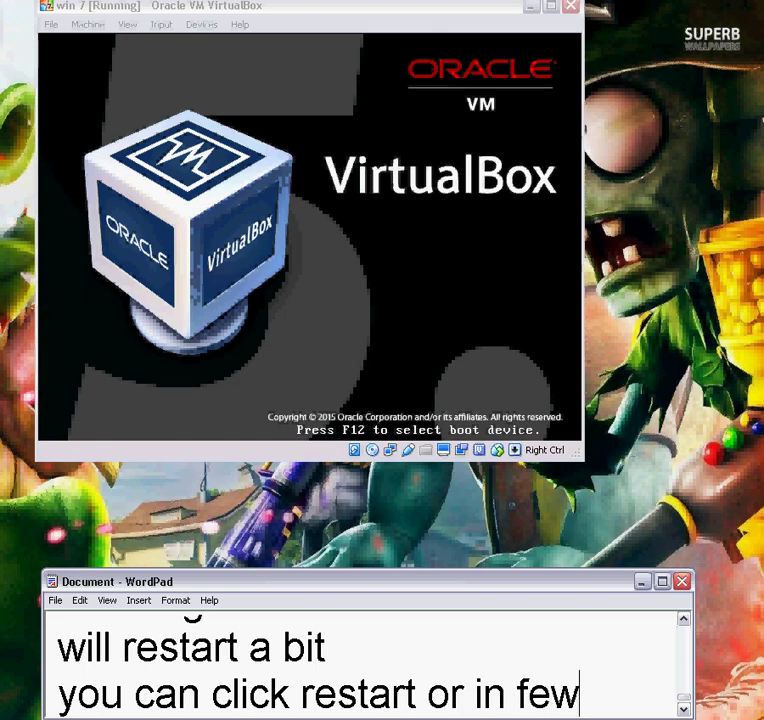
key(BackSpace)
key(BackSpace)
text(u)
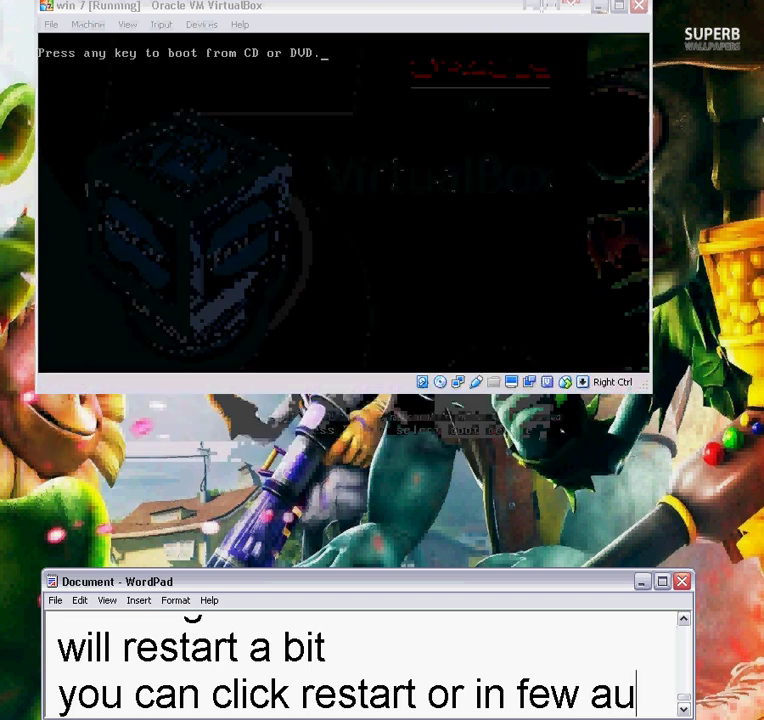
text(to restart)
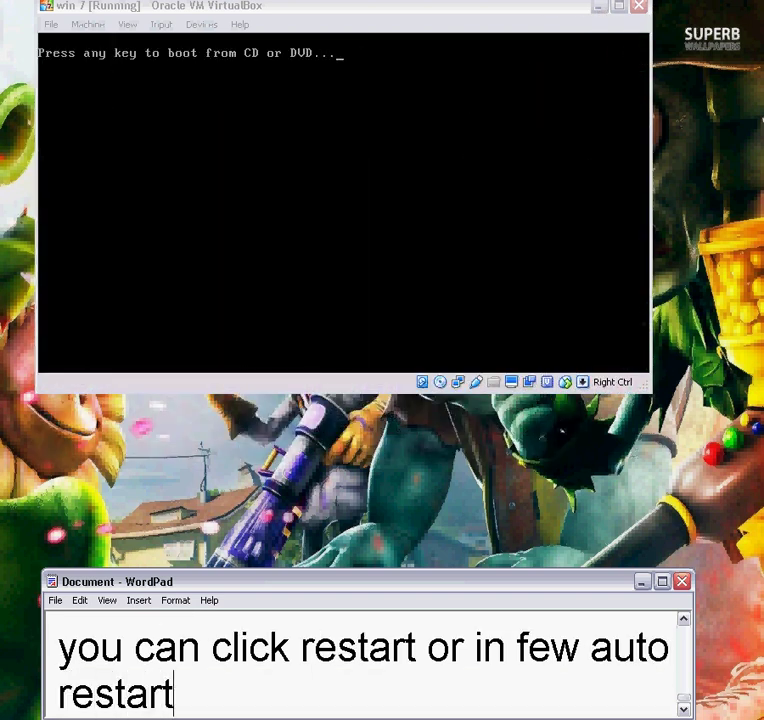
- Add the line "here dont press any key" to the note and start a new line below it
key(Return)
text(here dont)
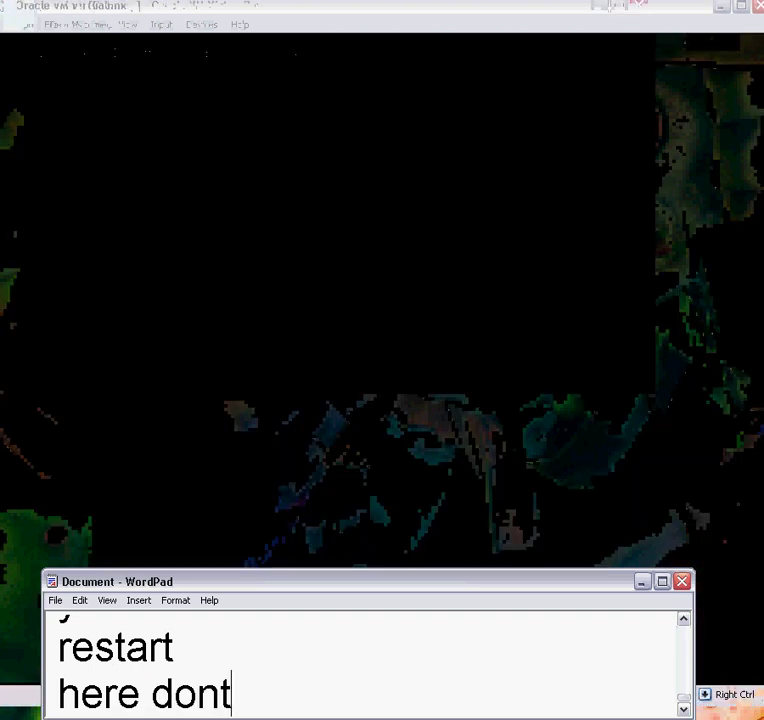
text( press a)
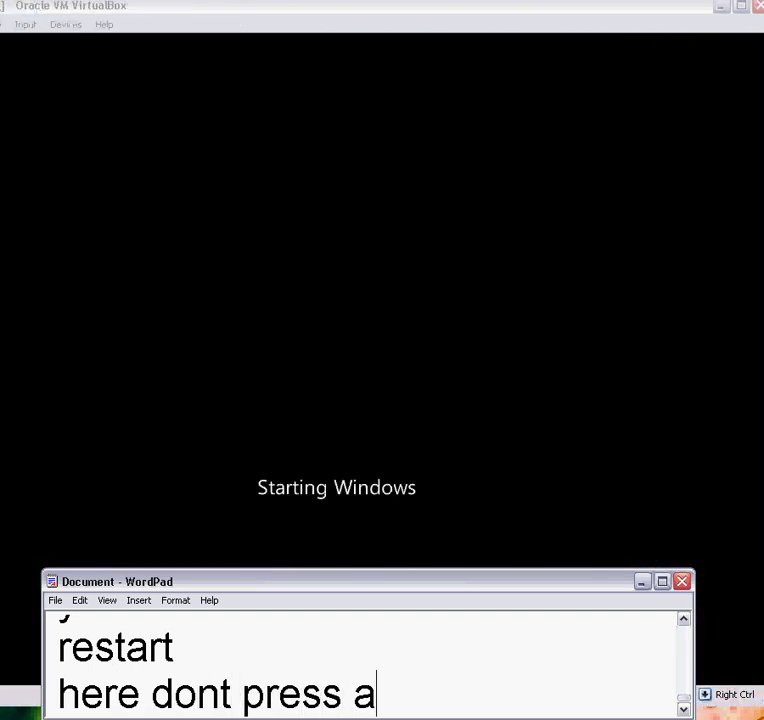
text(ny key)
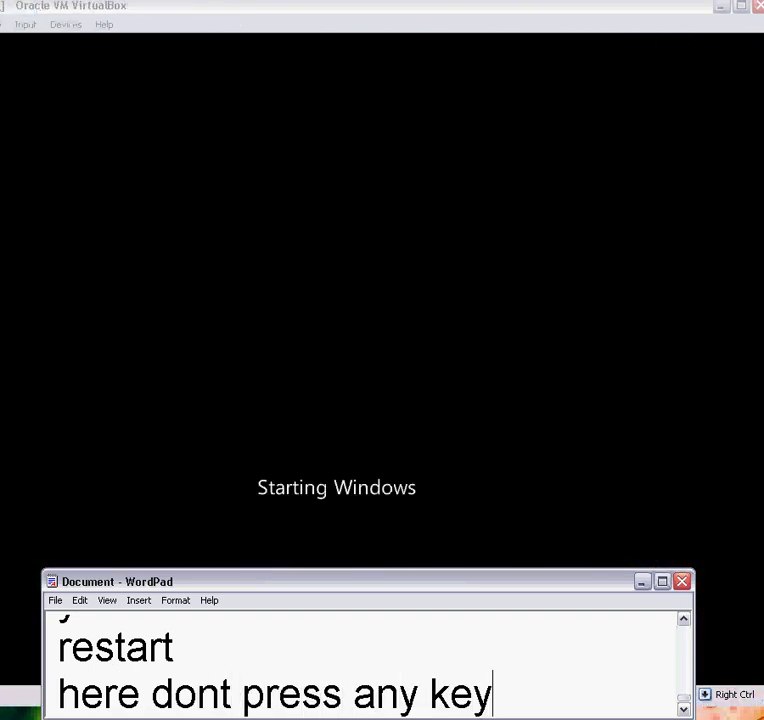
key(Return)
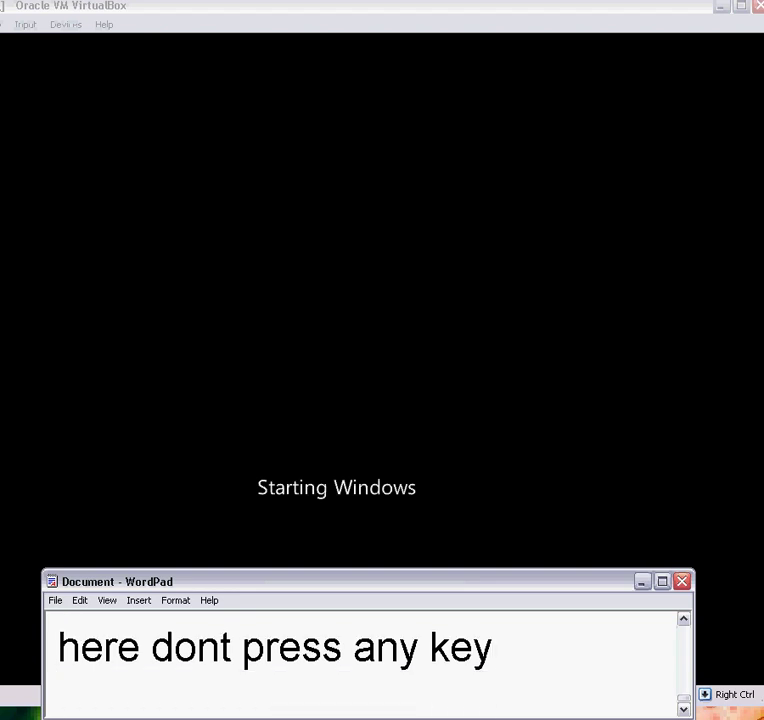
- Resize and move the virtual machine window clear of the WordPad note, and return to the empty line in the note
click(484, 20)
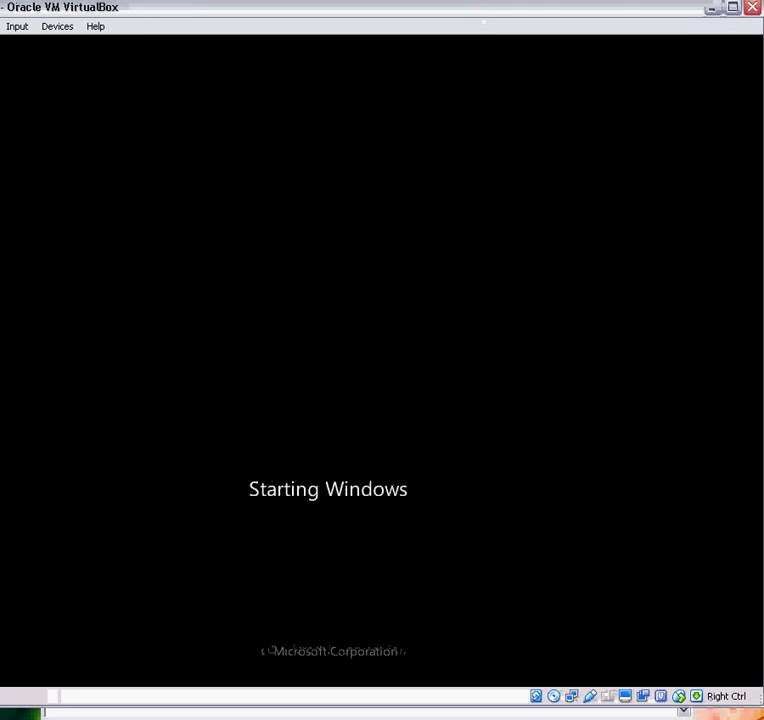
drag(763, 1, 12, 577)
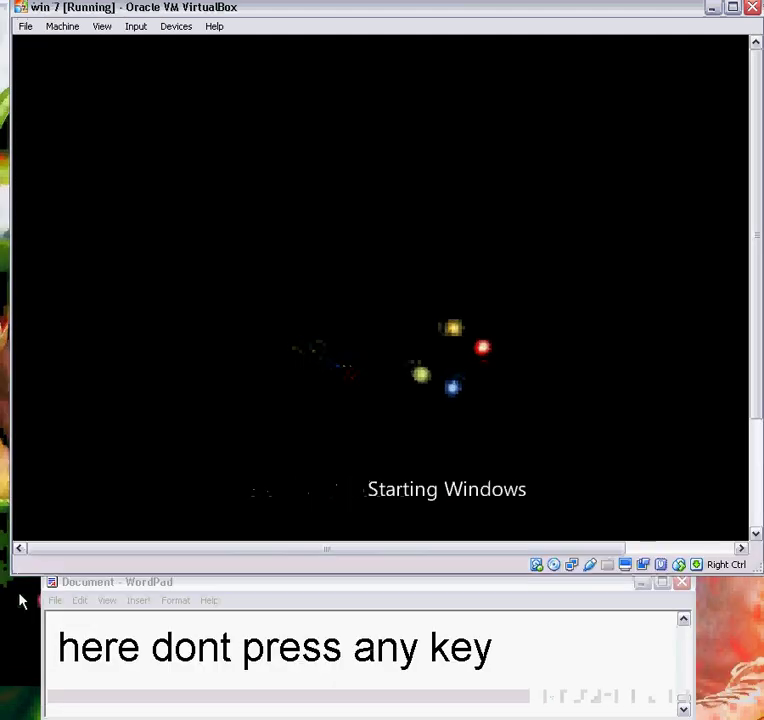
click(298, 583)
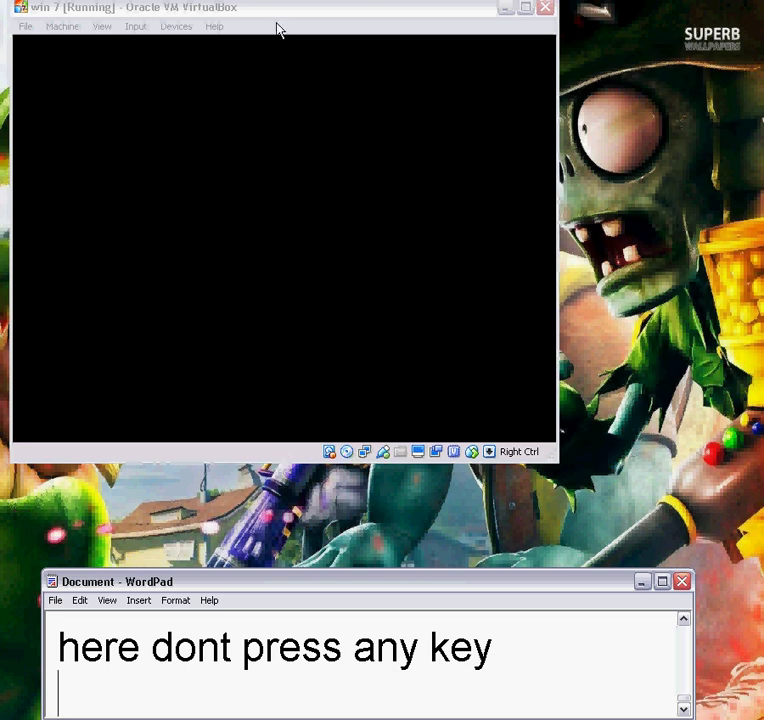
drag(195, 10, 300, 38)
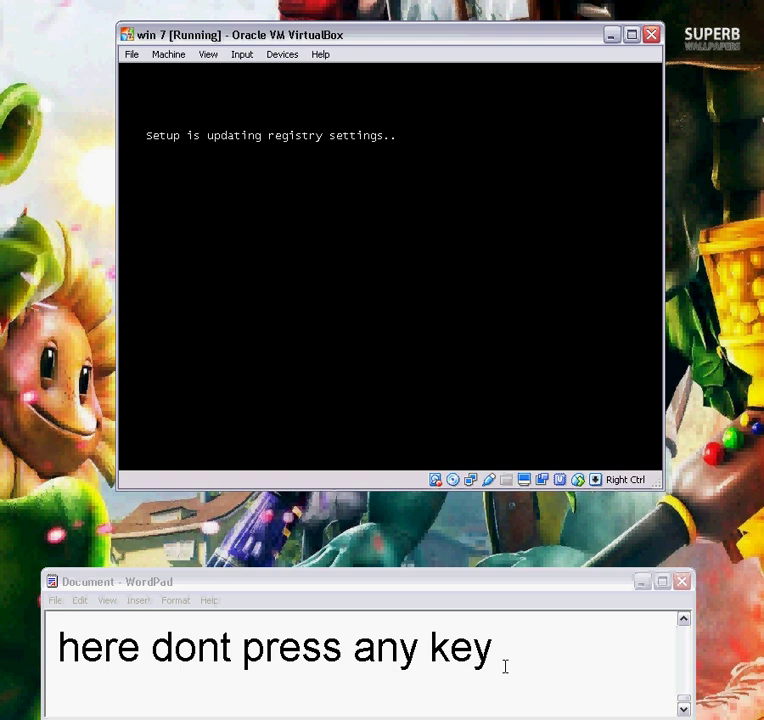
click(505, 667)
text(anow it)
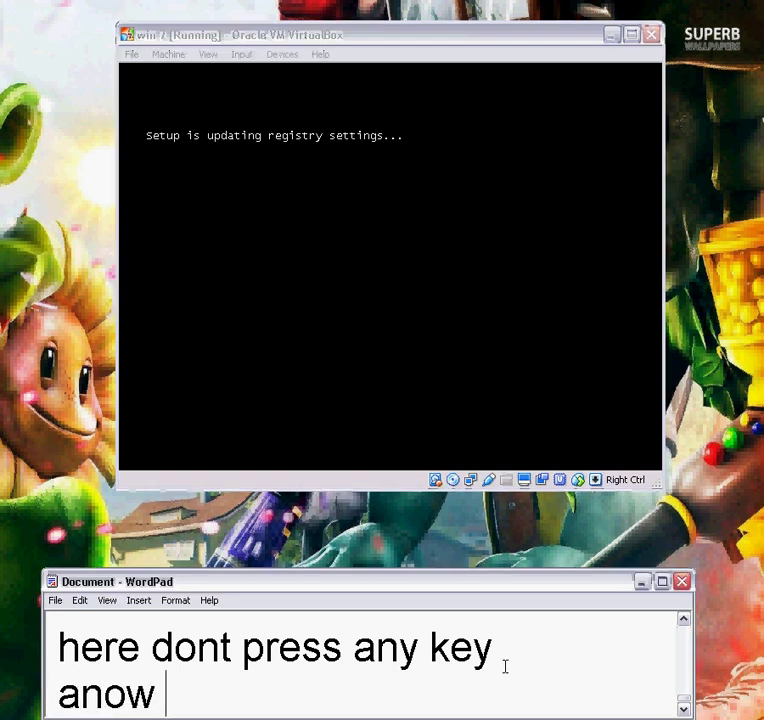
key(BackSpace)
key(BackSpace)
key(BackSpace)
key(BackSpace)
key(BackSpace)
key(BackSpace)
key(BackSpace)
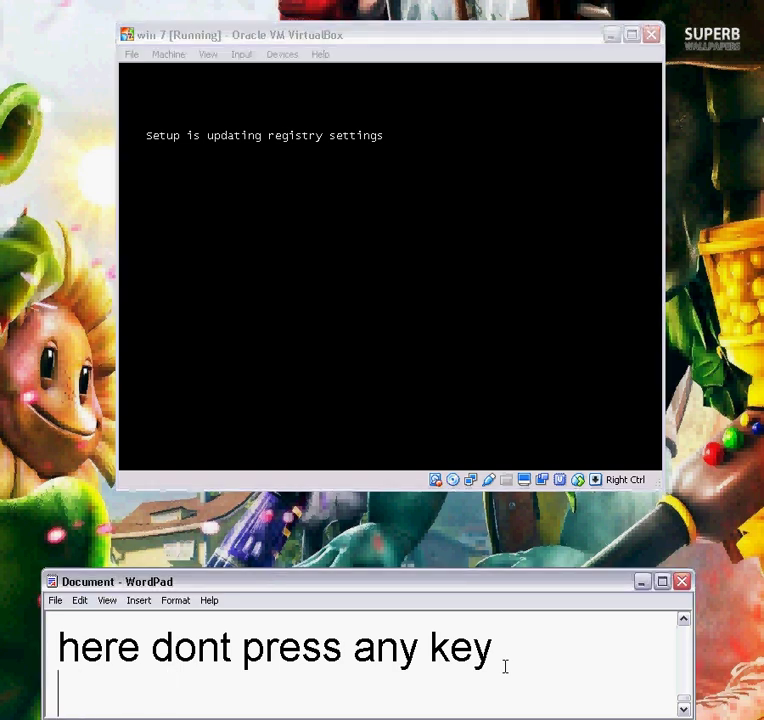
- Begin the note's new line with "now it will register few settings and"
text(now it will)
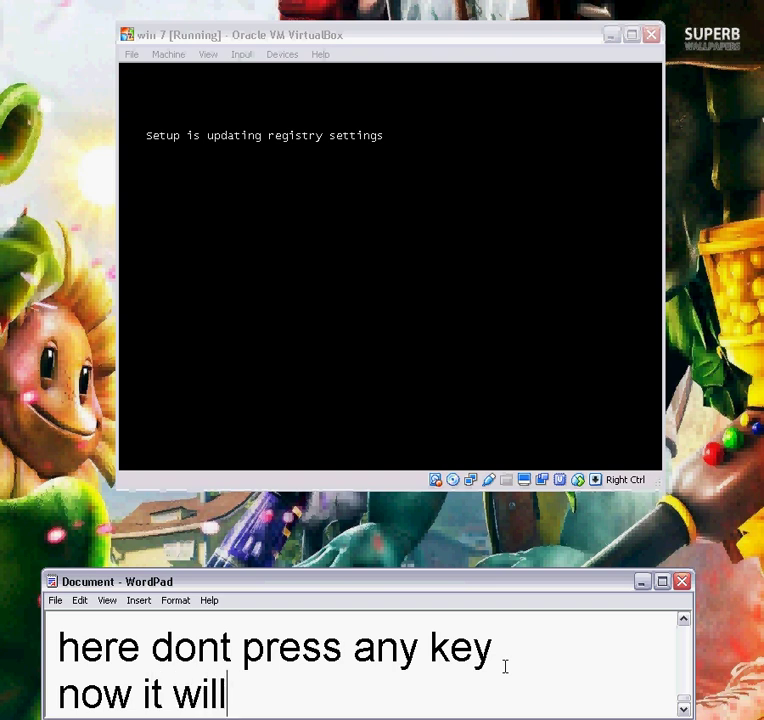
text( register )
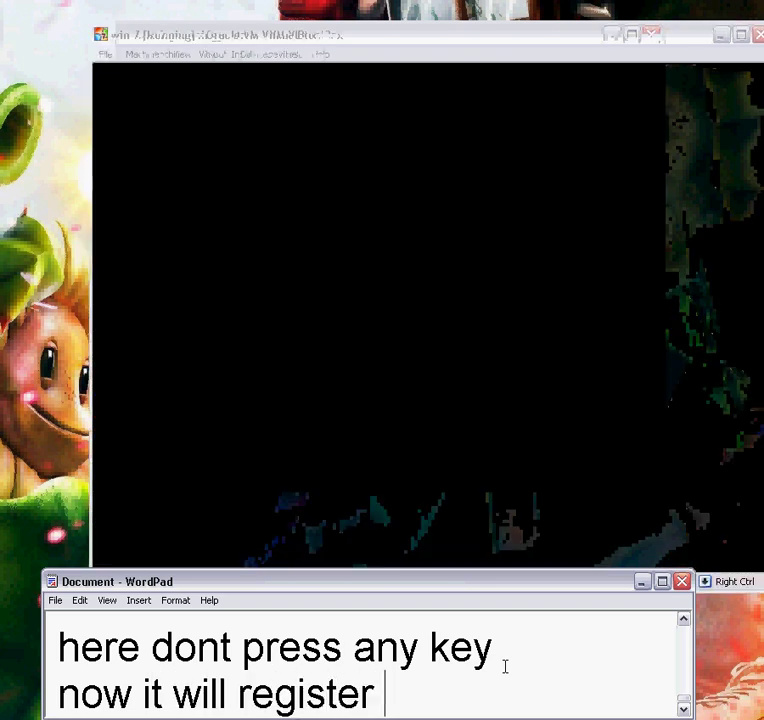
text(fw)
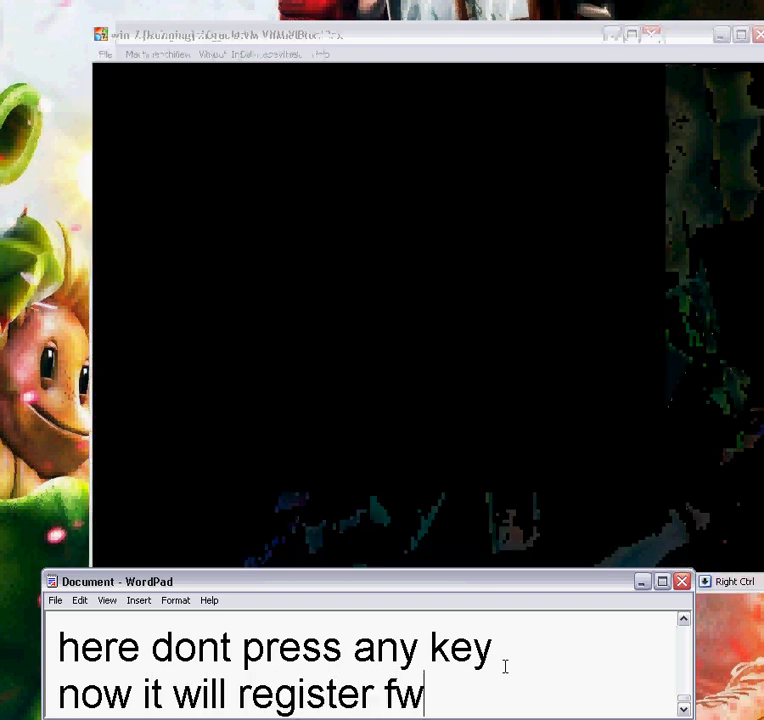
key(BackSpace)
text(ew settin)
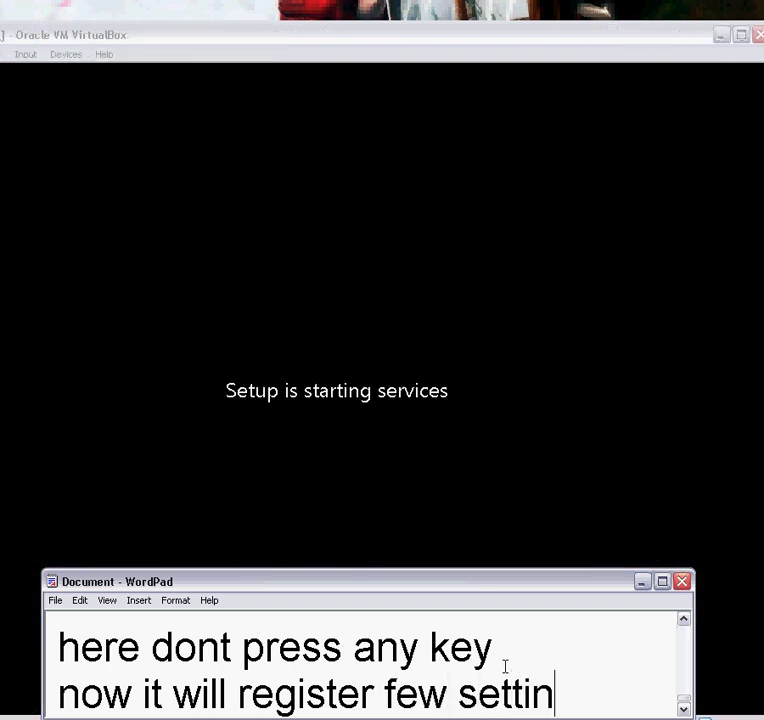
text(gs and b)
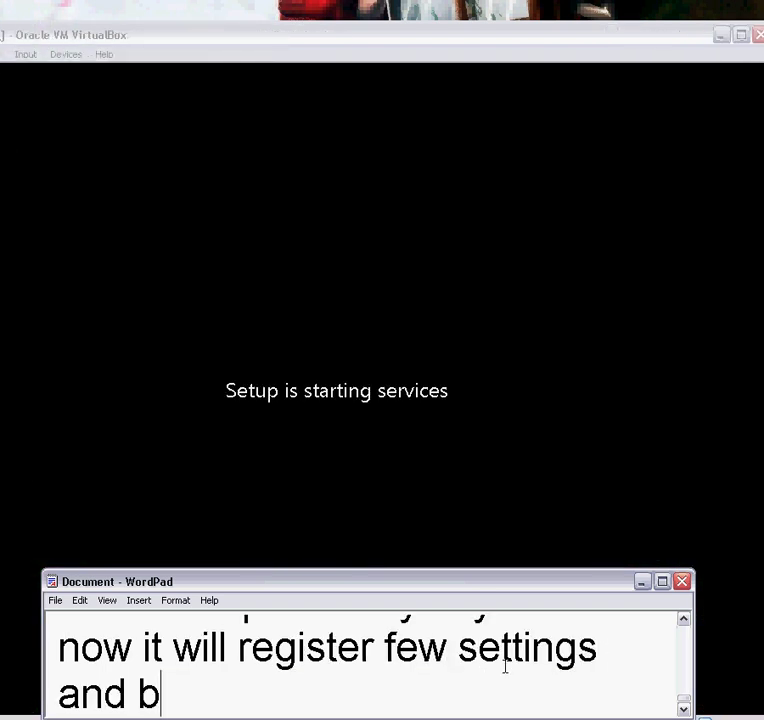
- Complete the sentence about registering settings with "boot again"
text(oot ahai)
key(BackSpace)
key(BackSpace)
key(BackSpace)
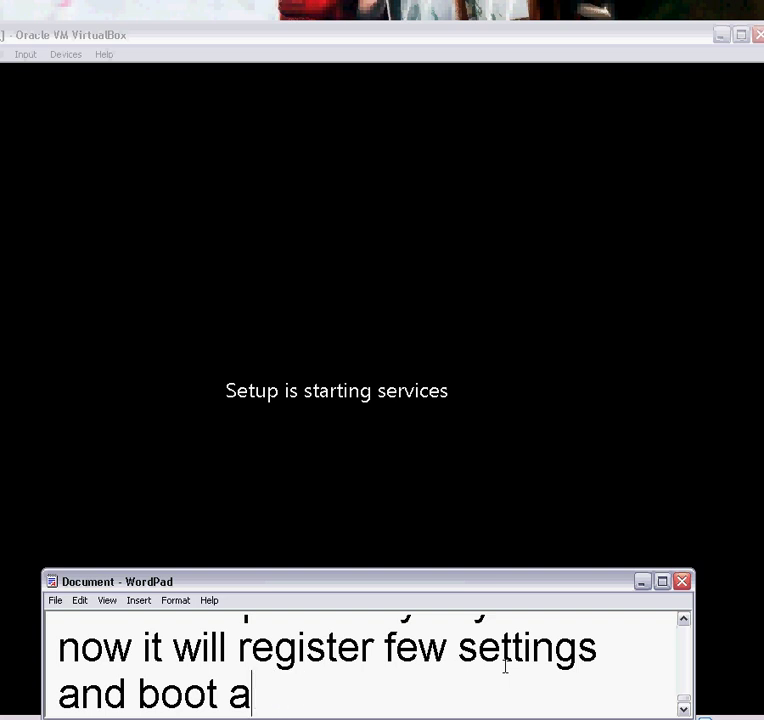
text(hg)
key(BackSpace)
key(BackSpace)
text(gain)
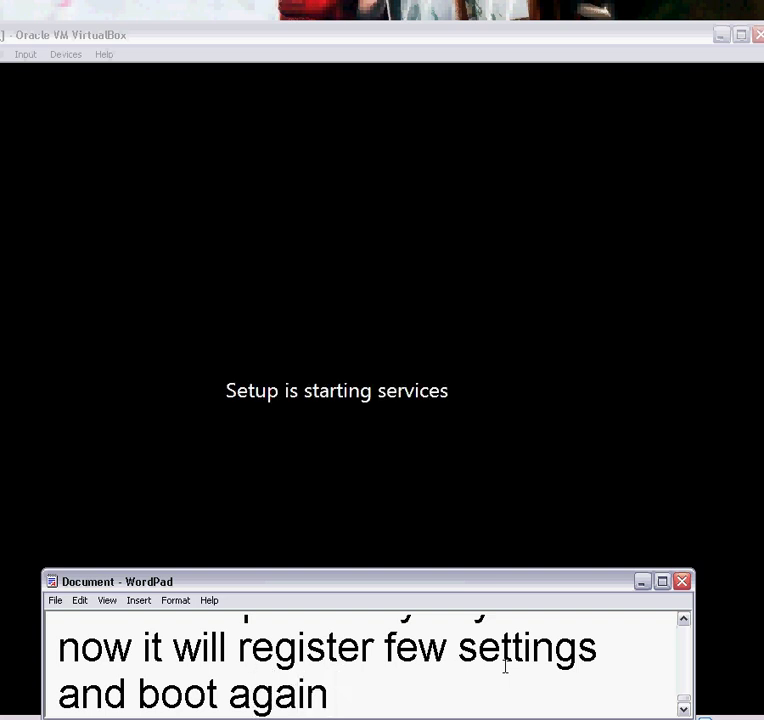
- Add the line "dont worry let it work" to the note and move the virtual machine window higher, ending back in the note
key(Return)
text(dont wo)
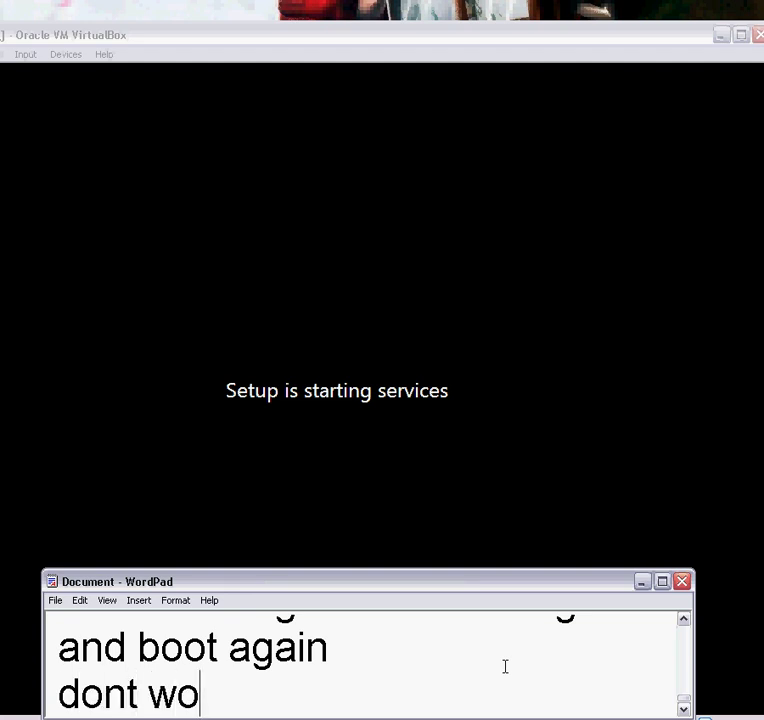
text(rry let it work)
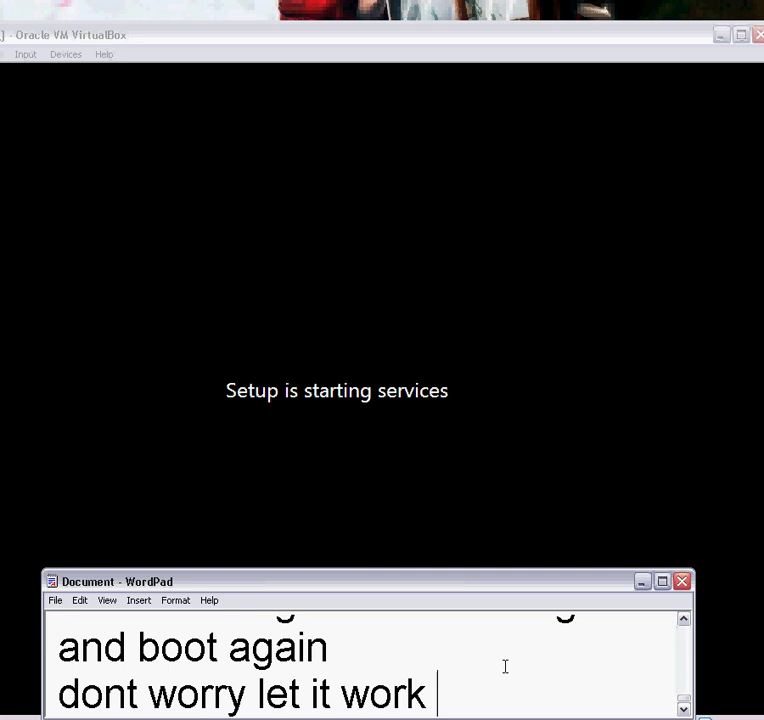
click(368, 48)
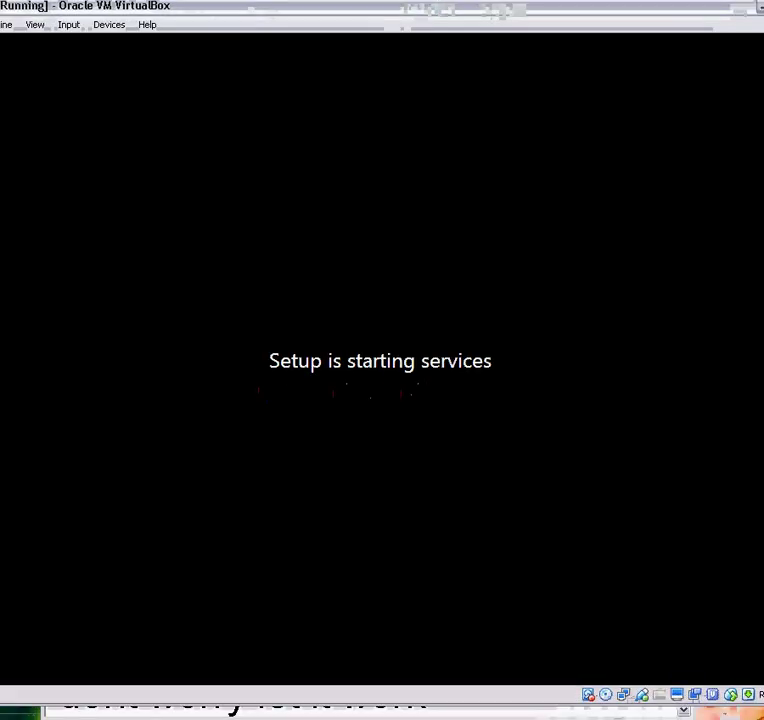
key(alt+Tab)
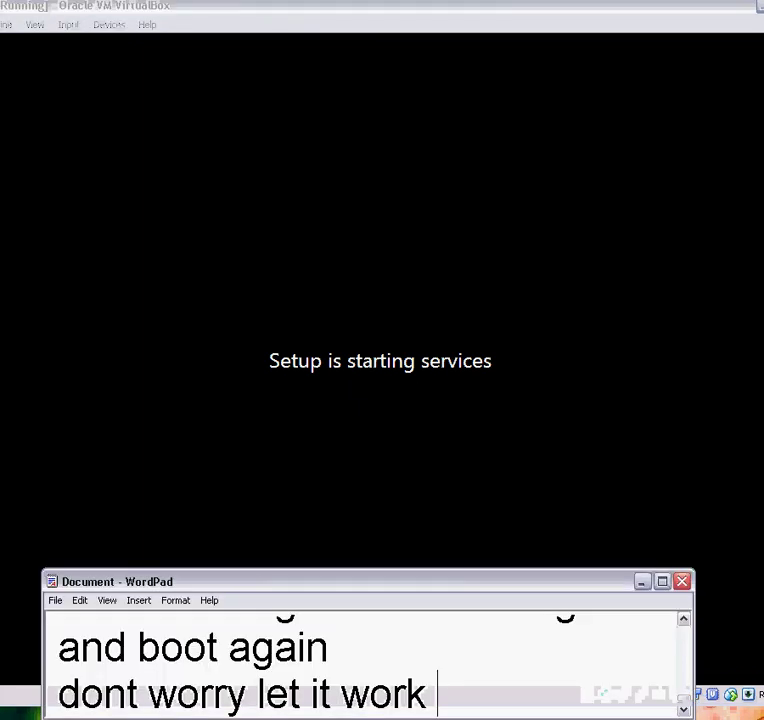
- Add a new line to the note beginning "in ther process it will install all basic drivers that"
key(Return)
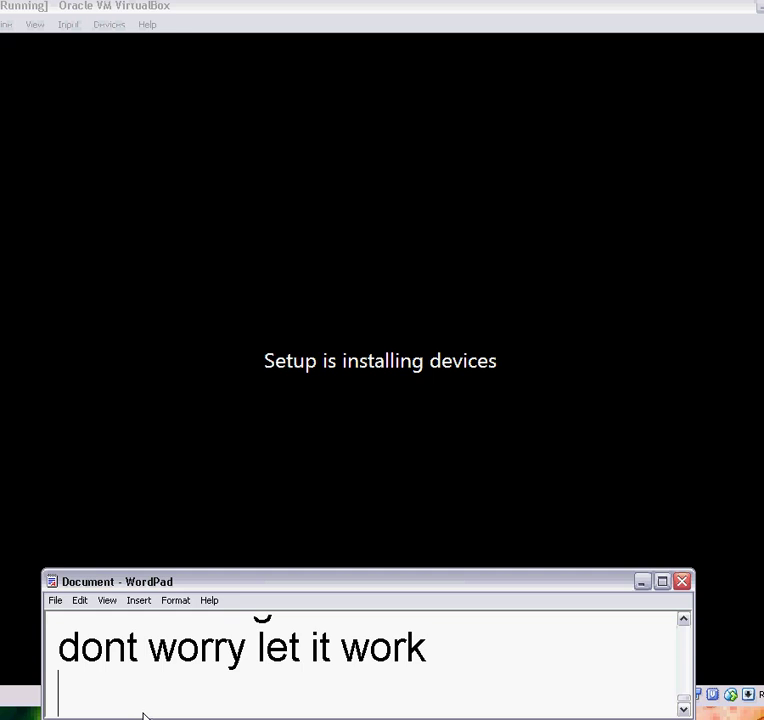
text(in ther pro)
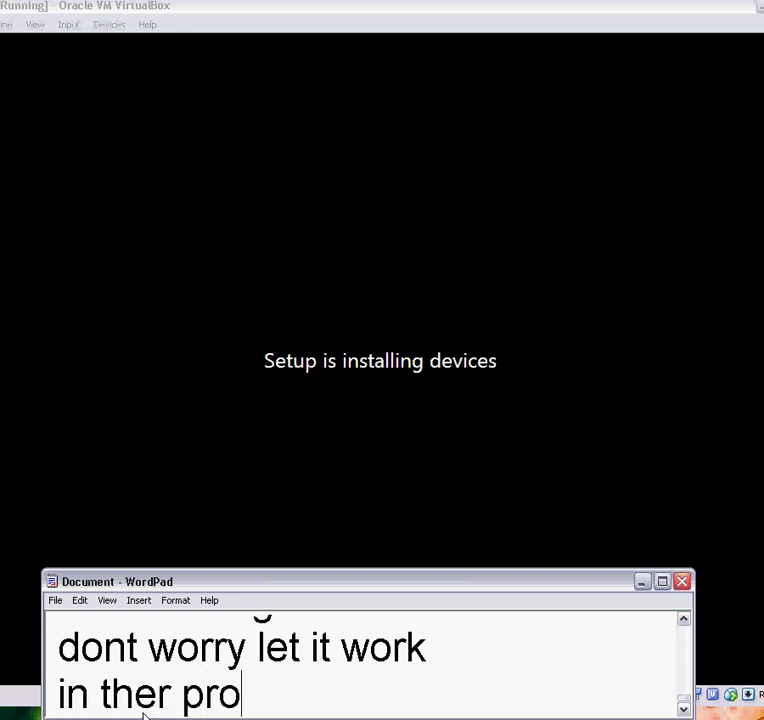
text(cess it will install all basic d)
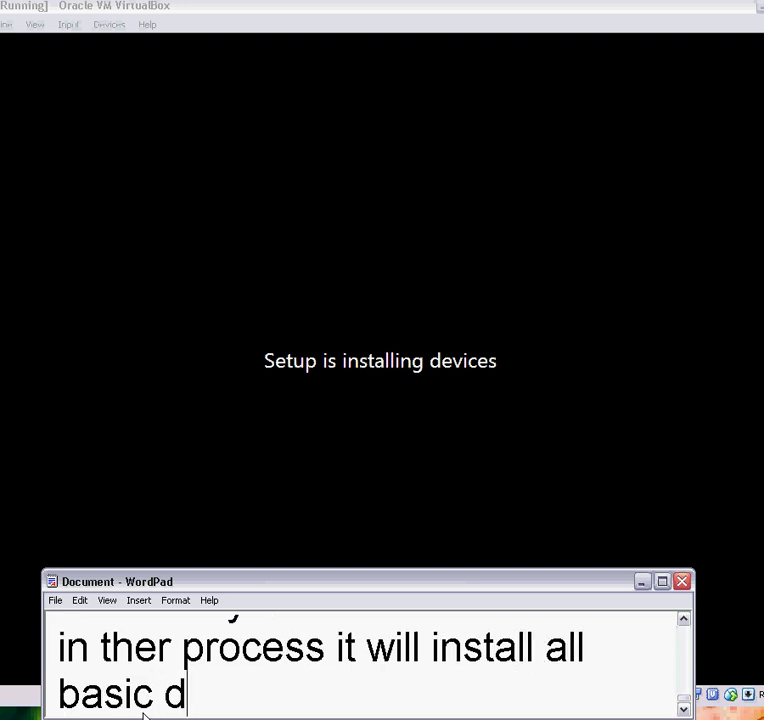
text(ri)
text(v)
text(tha)
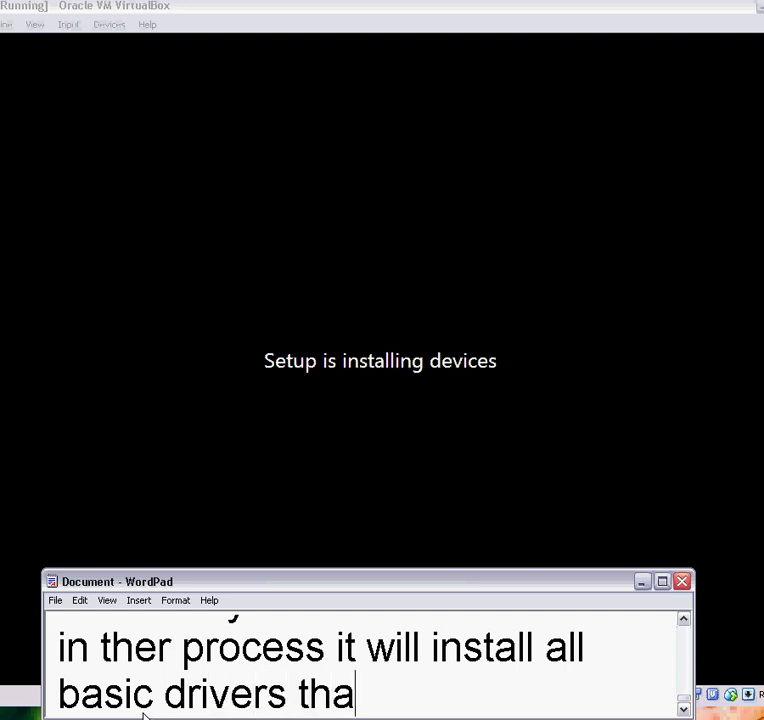
- Continue the sentence about basic drivers with "are install or plug to your pc or lapt"
text(t are insta)
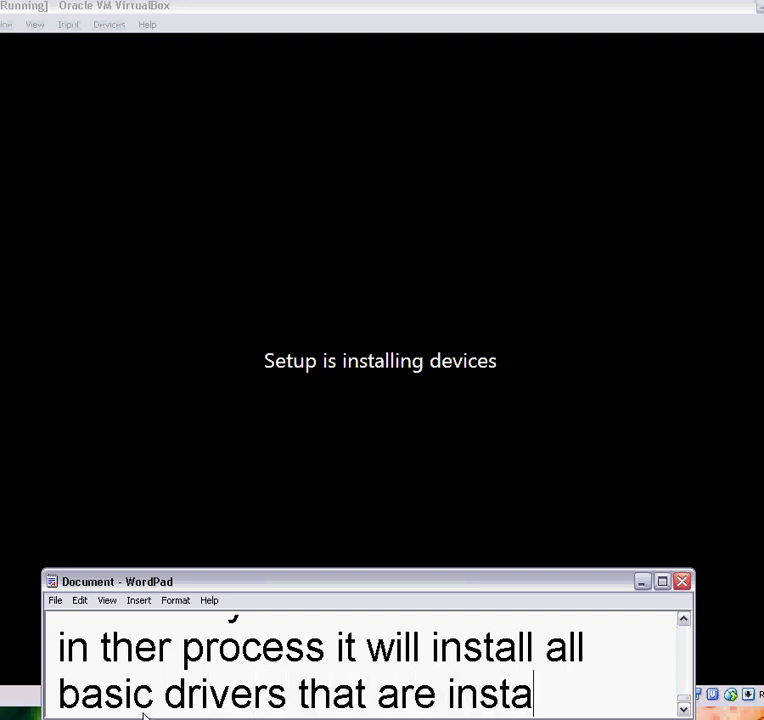
text(ll or pl)
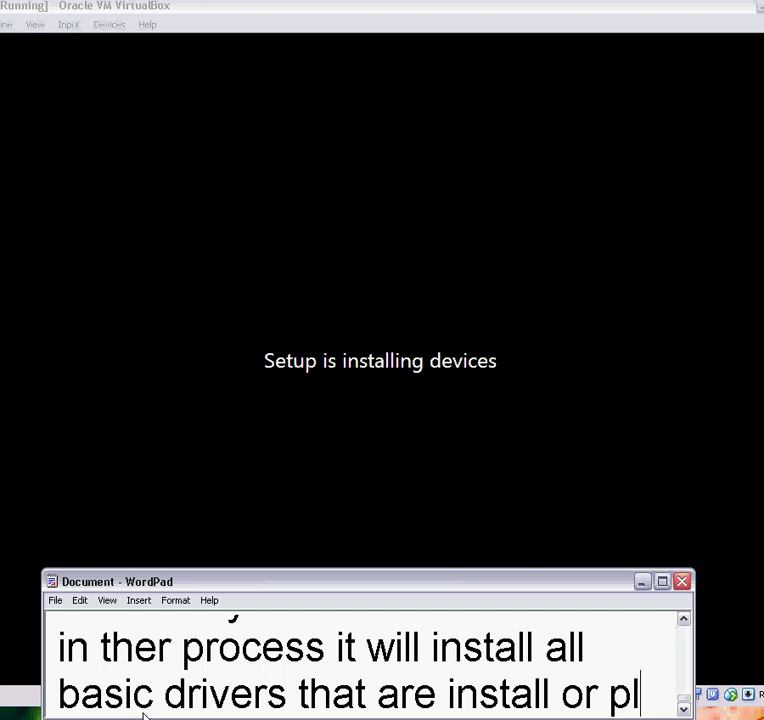
text(ug to you)
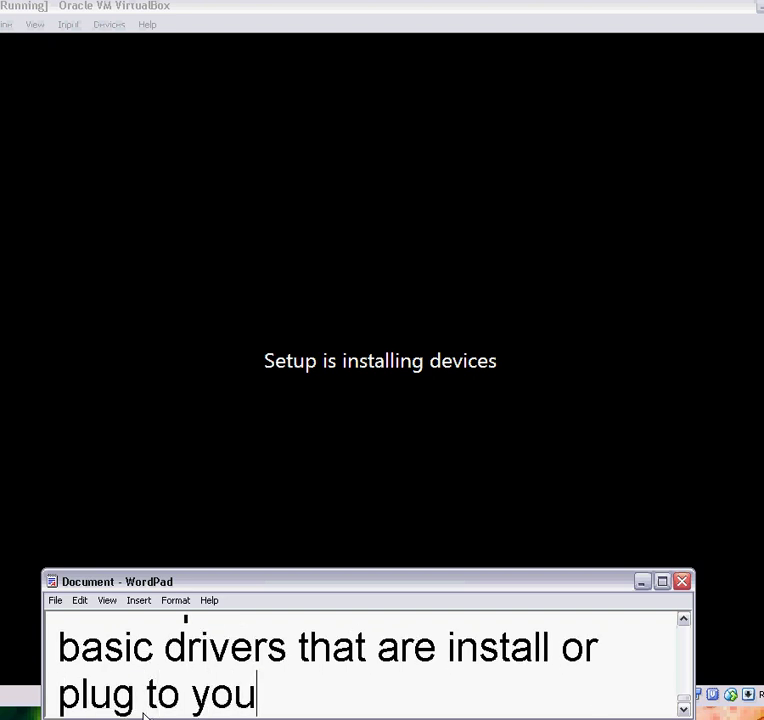
text(r pc or la)
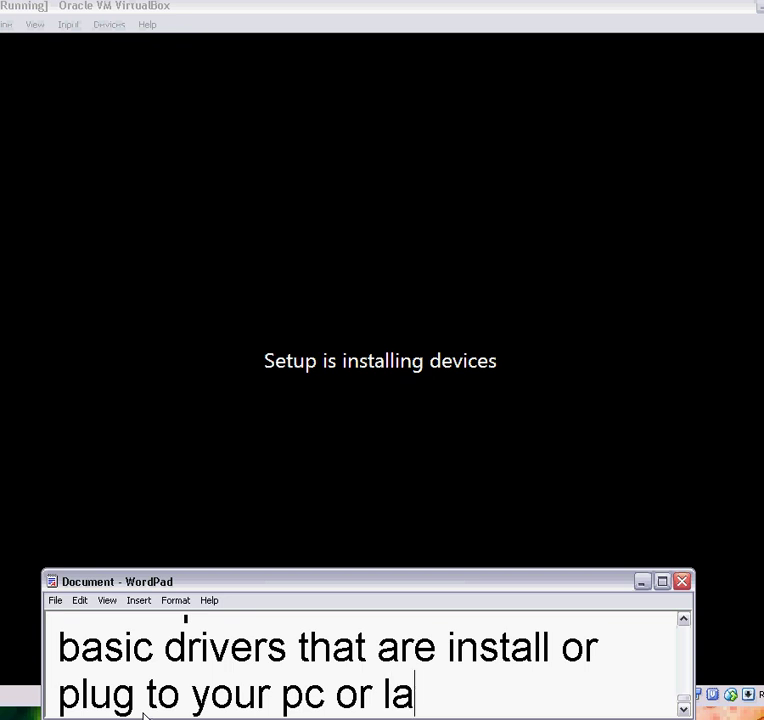
text(tptiop)
key(BackSpace)
key(BackSpace)
key(BackSpace)
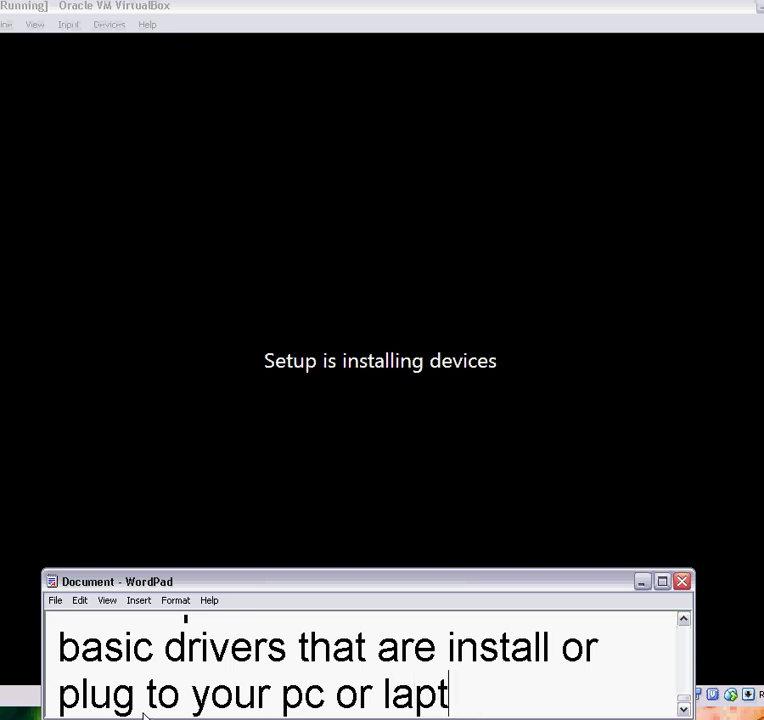